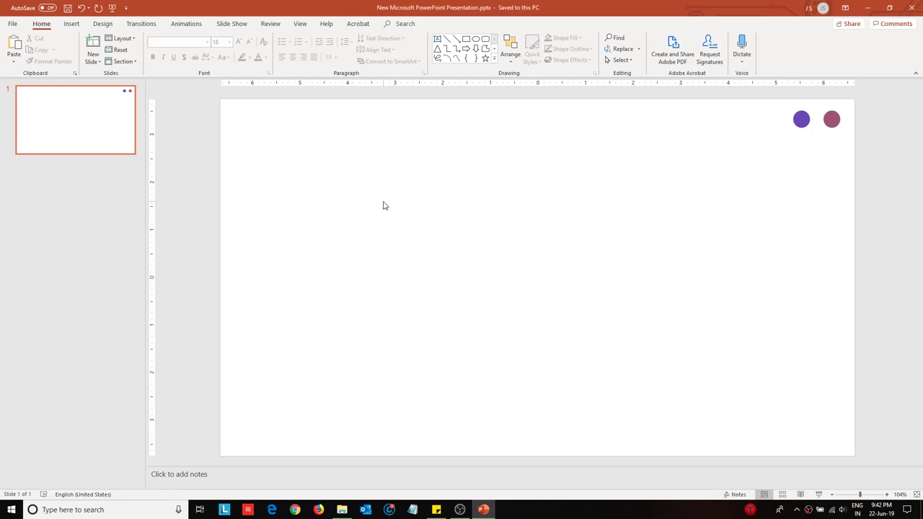
- Switch the slide background to a gradient fill and delete the middle 74% stop
click(108, 25)
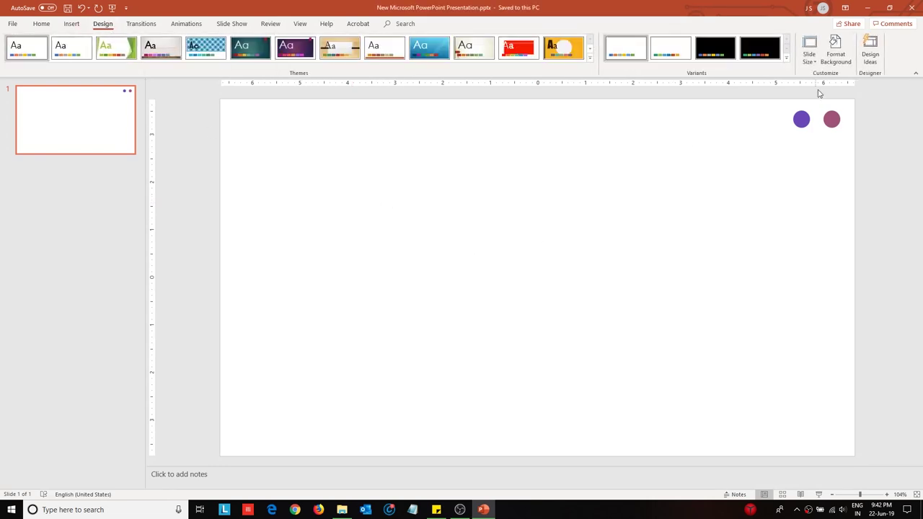
click(835, 51)
click(826, 153)
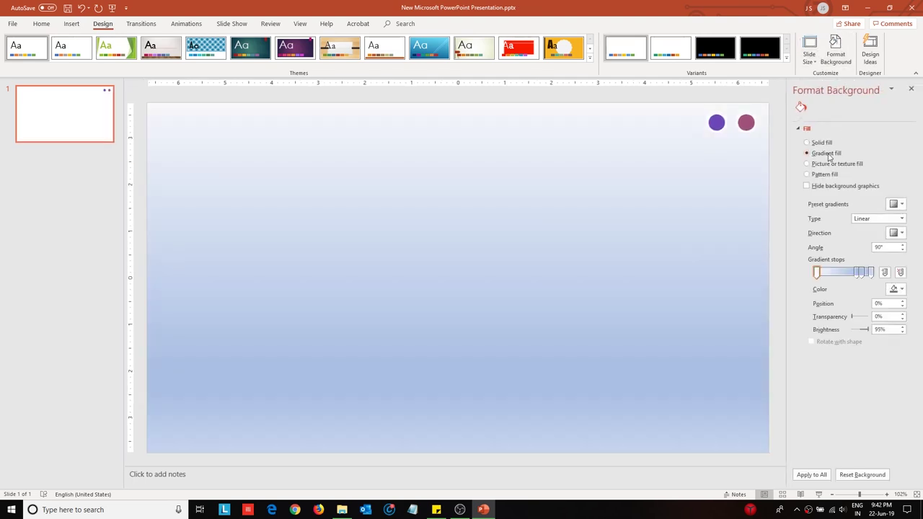
click(856, 275)
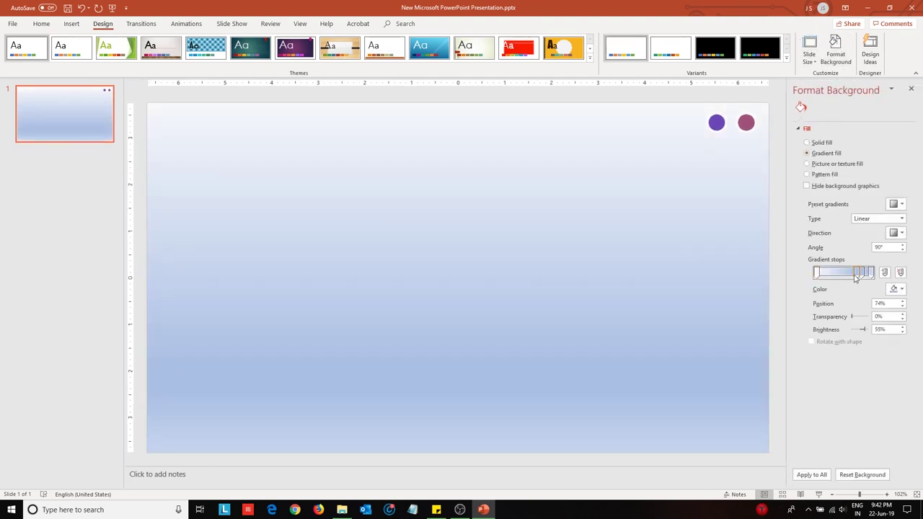
key(Delete)
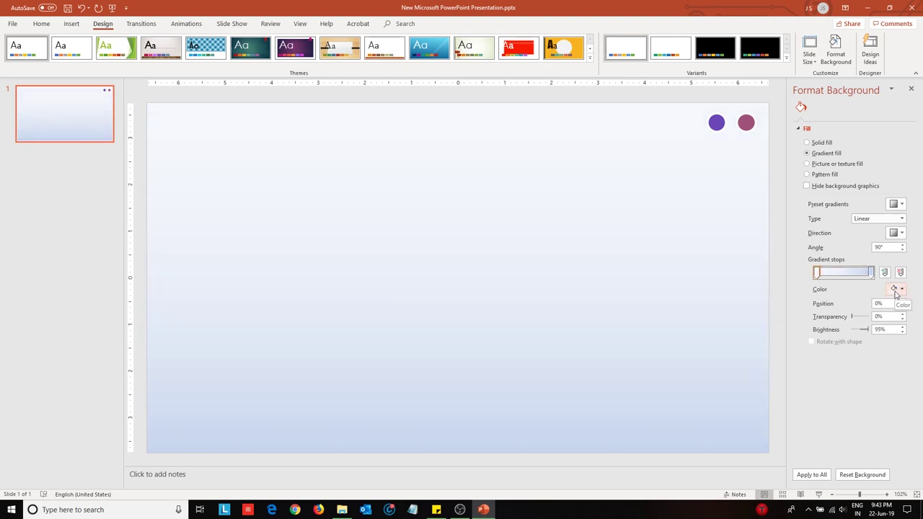
- Eyedrop the purple circle for the first gradient stop and the pink circle for the last
click(895, 291)
click(849, 403)
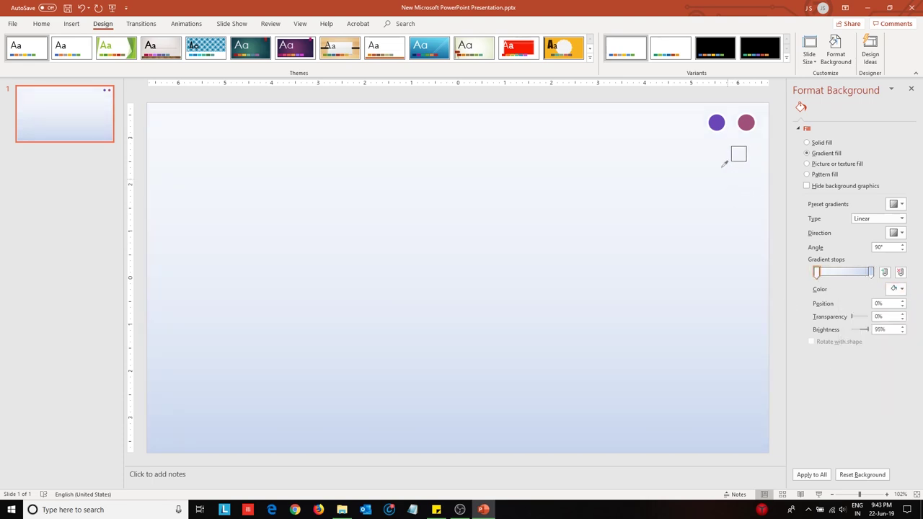
click(716, 123)
click(871, 272)
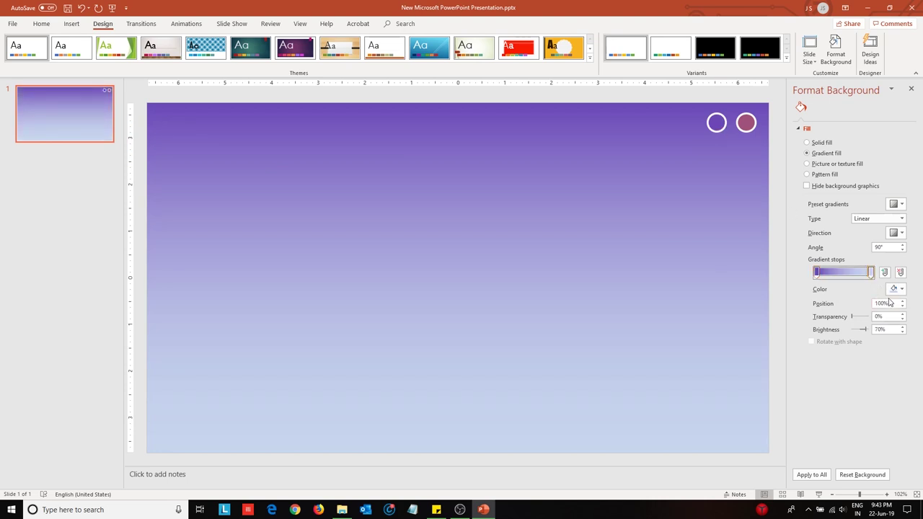
click(893, 291)
click(858, 431)
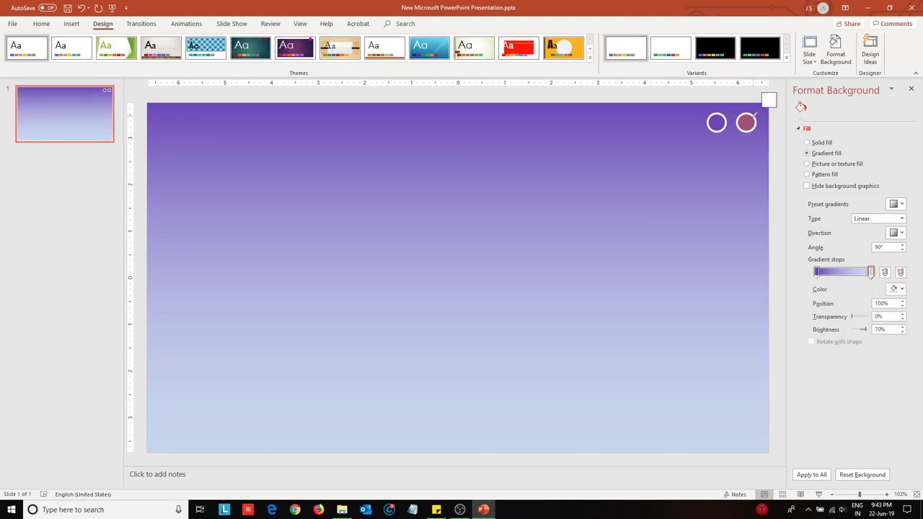
click(746, 122)
click(911, 89)
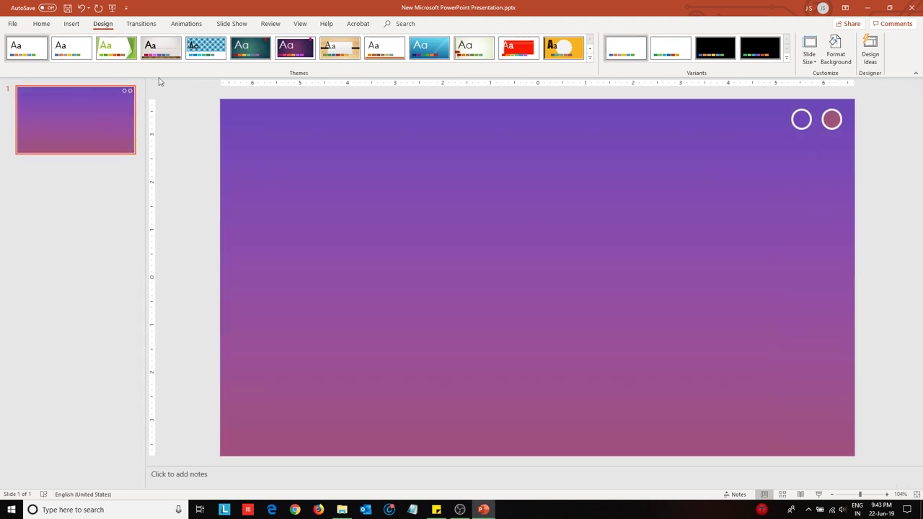
click(81, 26)
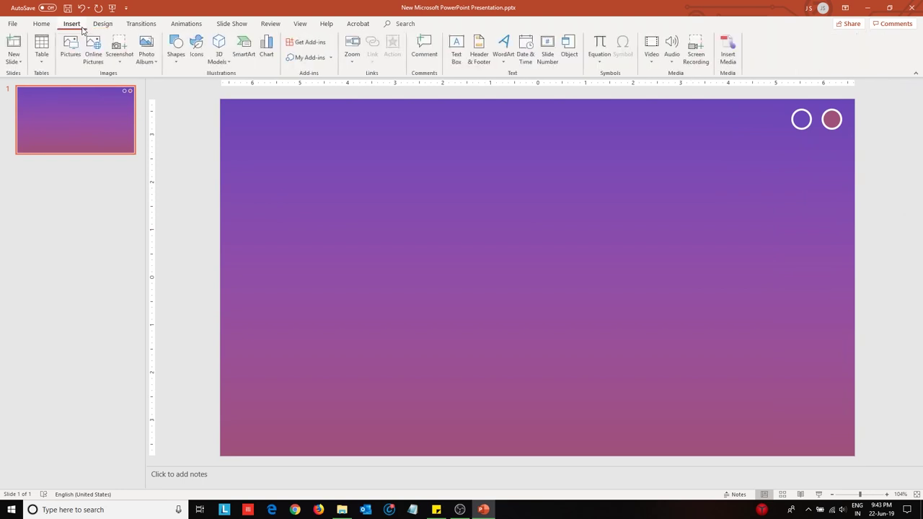
- Draw a pill-shaped rounded rectangle near the lower left of the slide
click(177, 54)
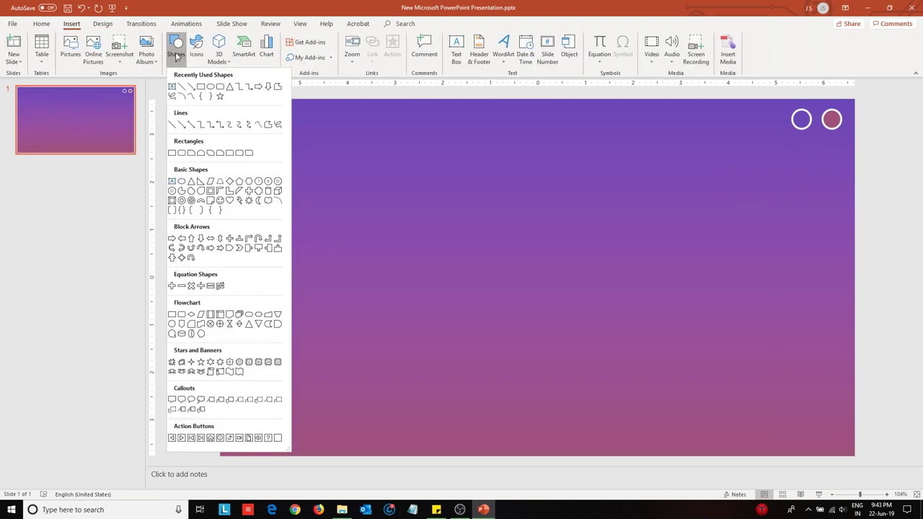
click(181, 153)
drag(281, 353, 401, 391)
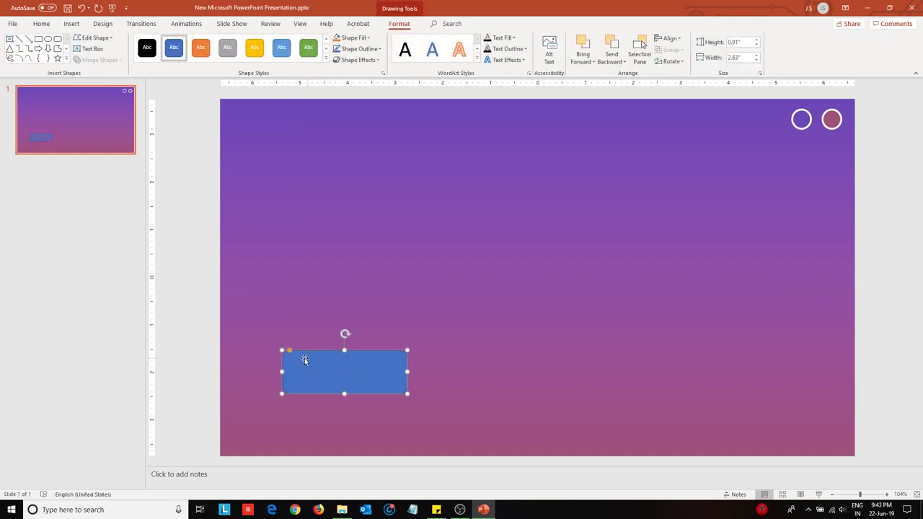
drag(287, 352, 342, 363)
- Size the bar to 2.5 inches wide and 0.1 inches tall
click(745, 57)
text(2.5)
click(743, 42)
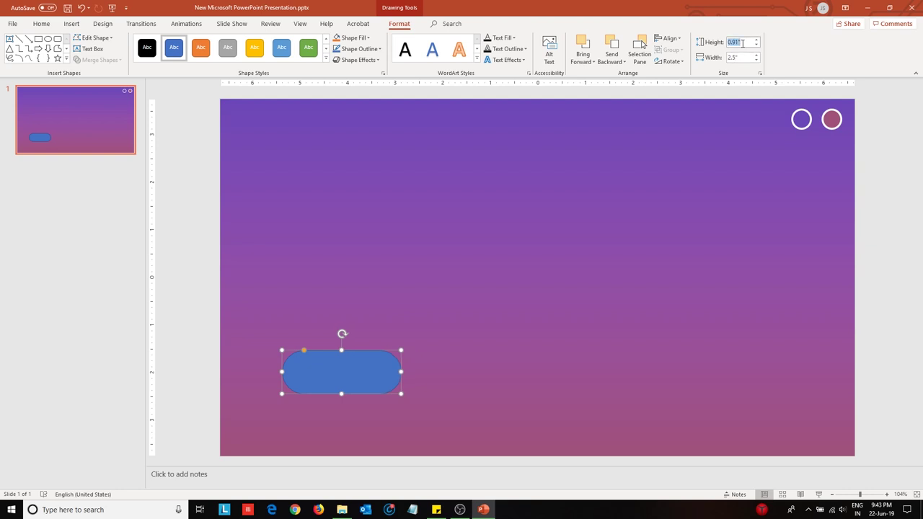
text(0.1)
key(Return)
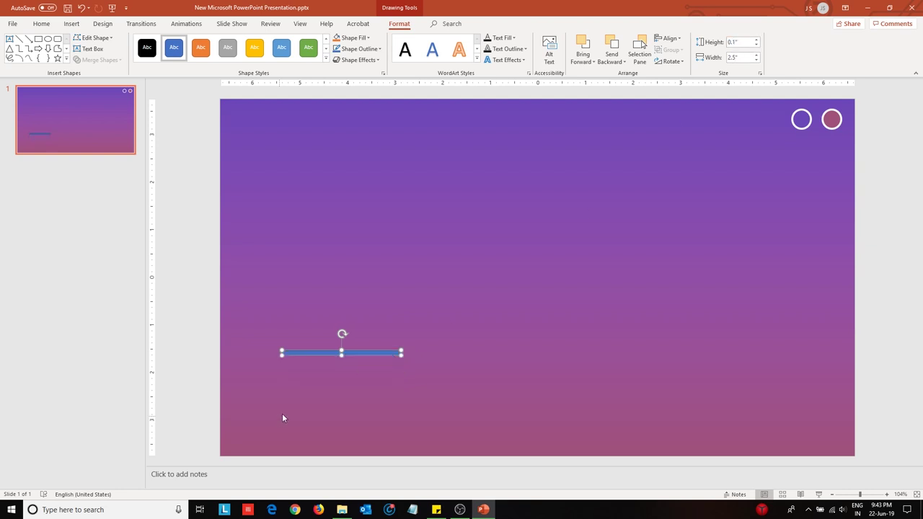
- Fill the bar white, remove its outline, and move it toward the bottom
click(354, 38)
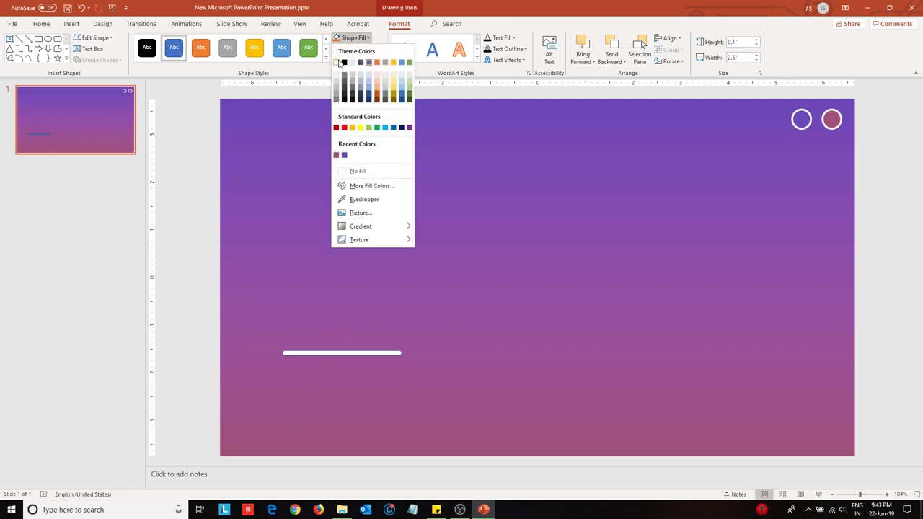
click(338, 65)
click(359, 48)
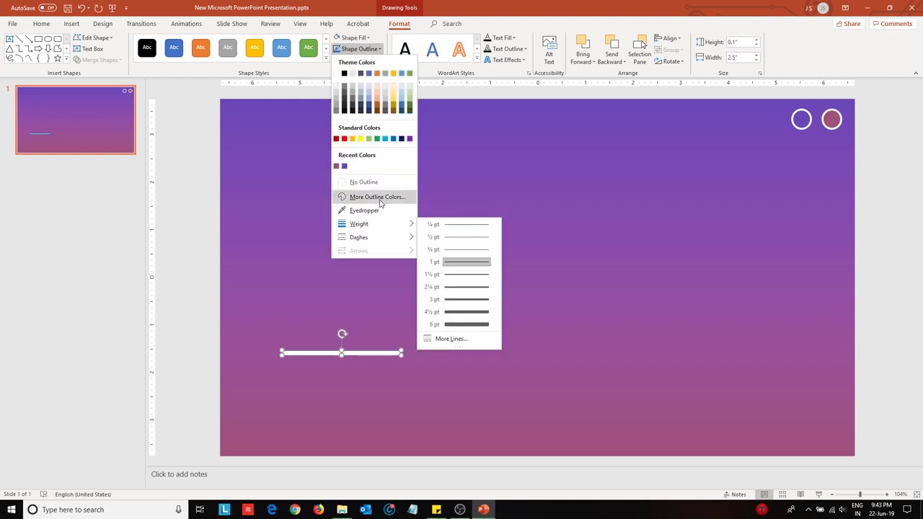
click(390, 185)
drag(365, 353, 374, 395)
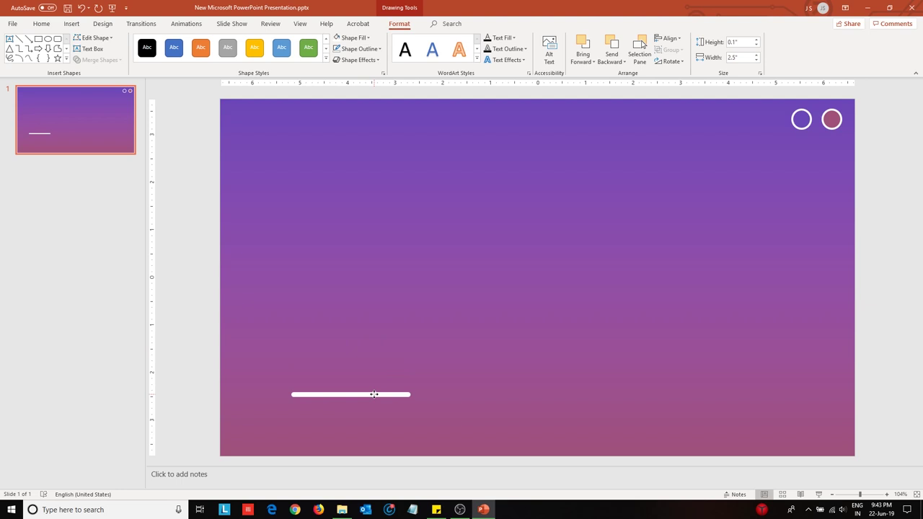
drag(375, 395, 379, 384)
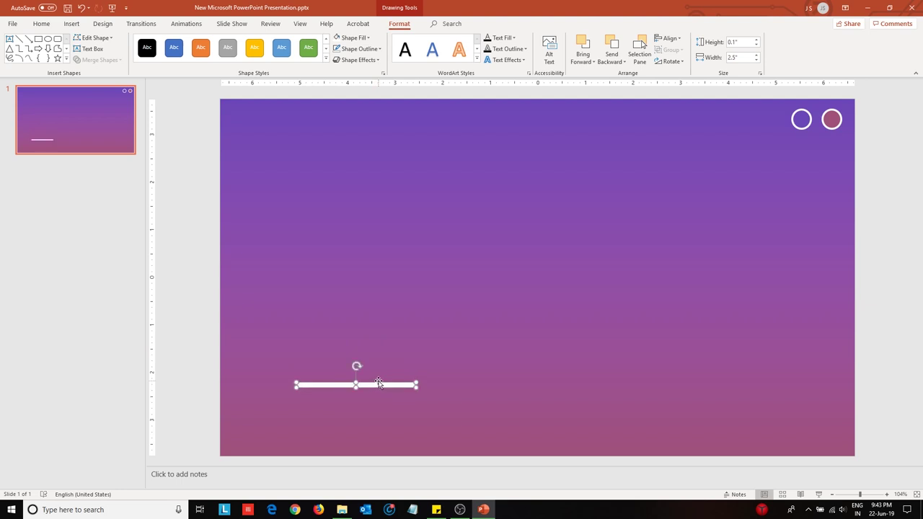
- Copy the bar into four end-to-end segments and select all of them
drag(389, 389, 464, 387)
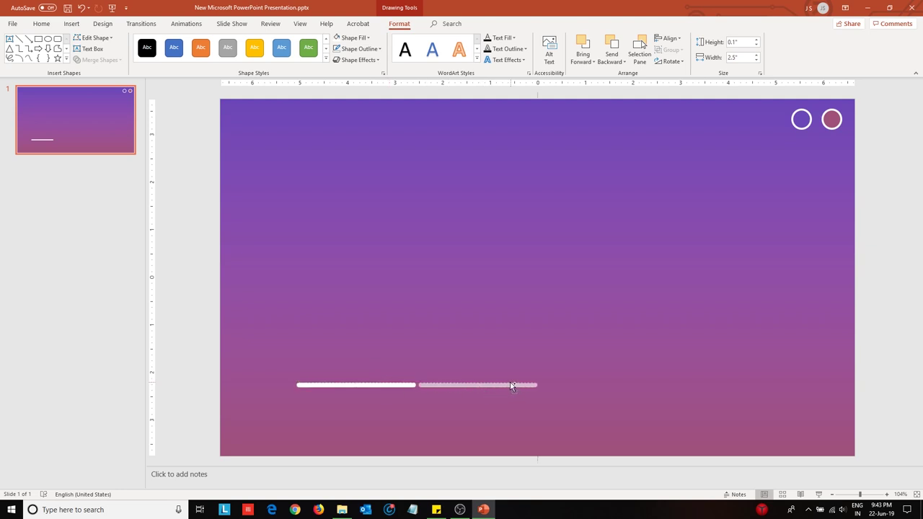
drag(490, 384, 627, 385)
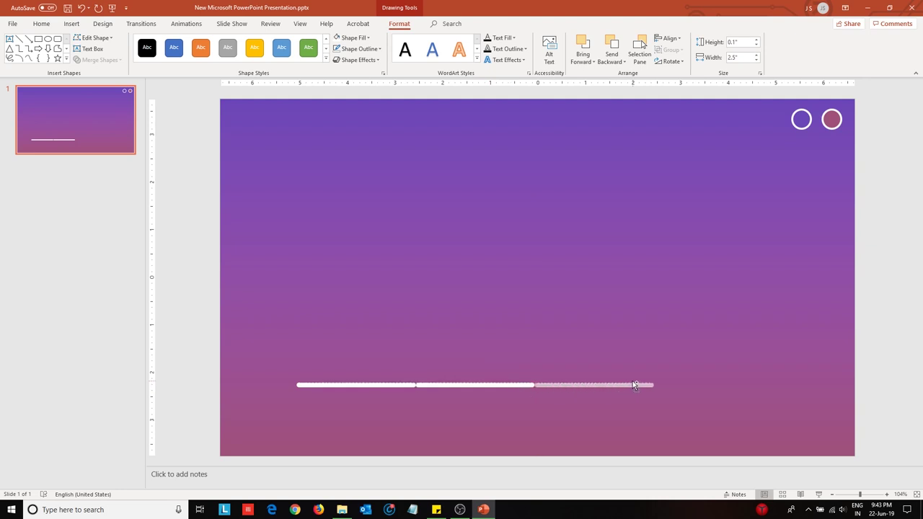
drag(632, 385, 758, 388)
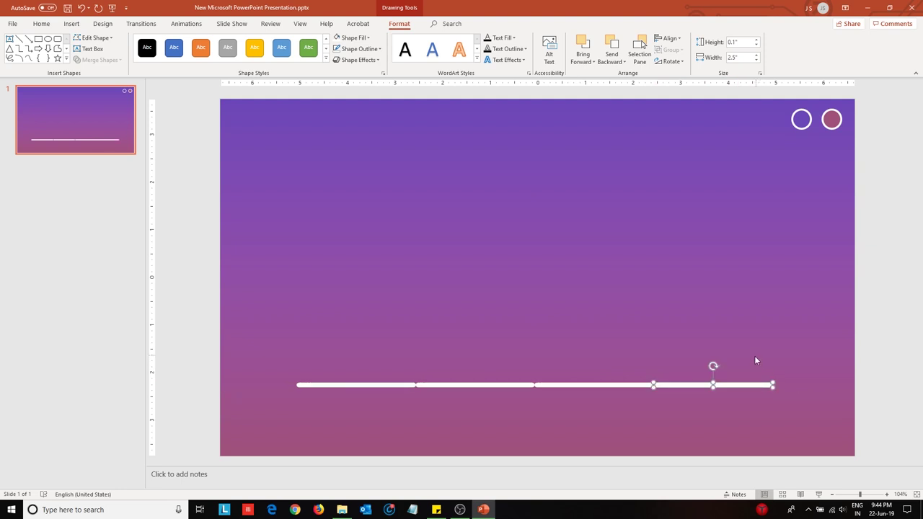
mouse_move(264, 339)
mouse_down()
mouse_move(728, 428)
mouse_move(825, 430)
mouse_up()
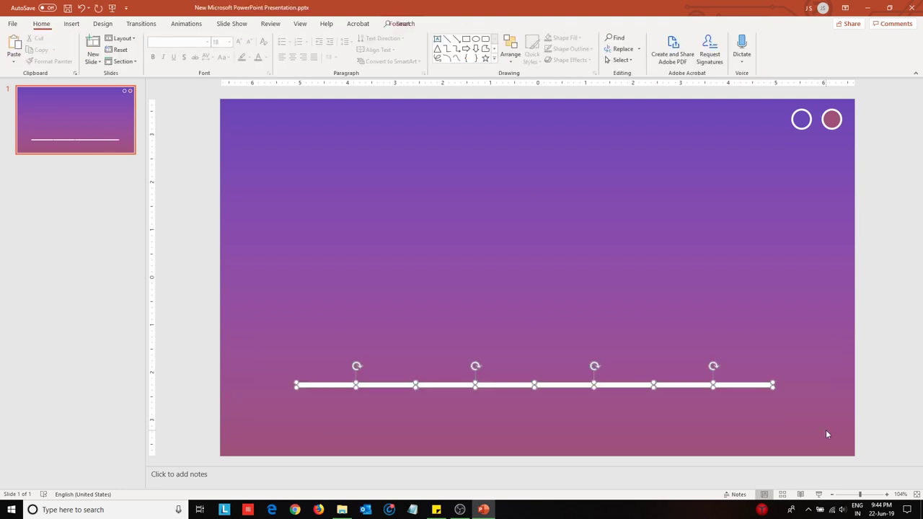
- Group the four segments, centre them horizontally on the slide, then ungroup them
key(ctrl+g)
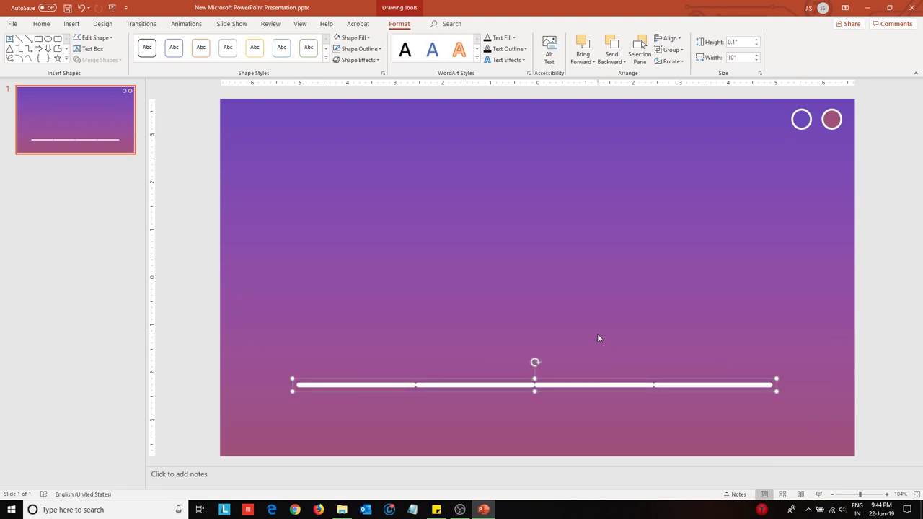
click(668, 38)
click(672, 64)
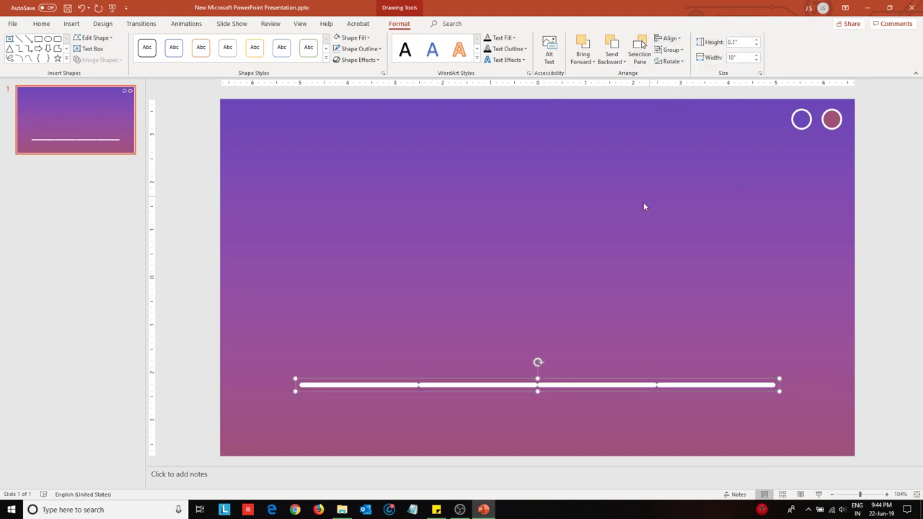
right_click(561, 386)
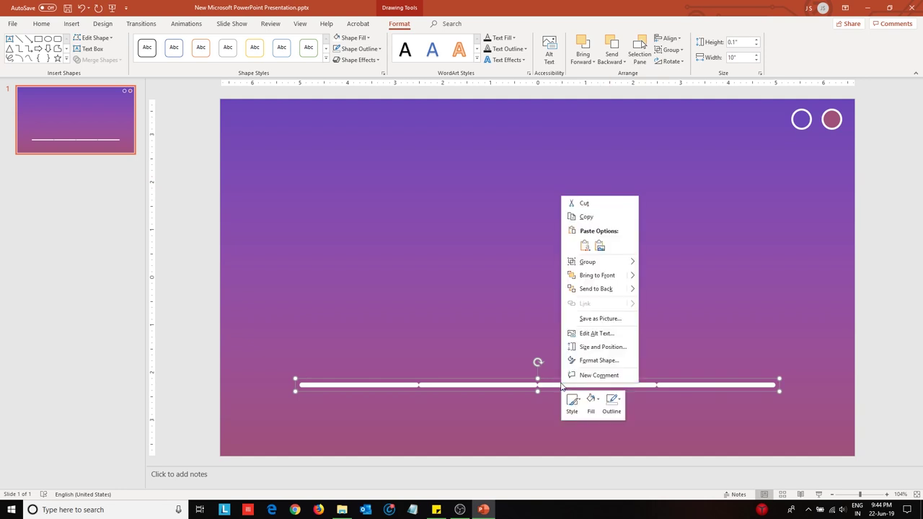
click(667, 291)
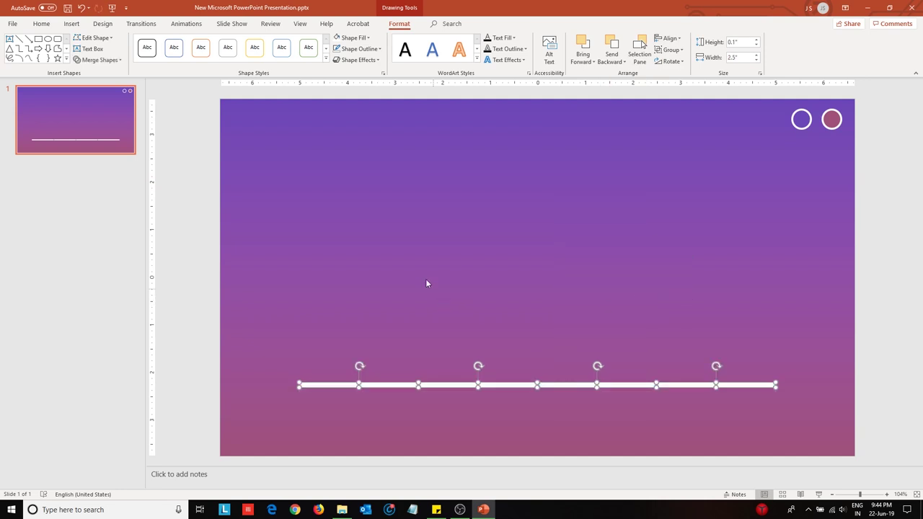
- Draw a small oval above the white line and fill it with the recent purple
click(72, 24)
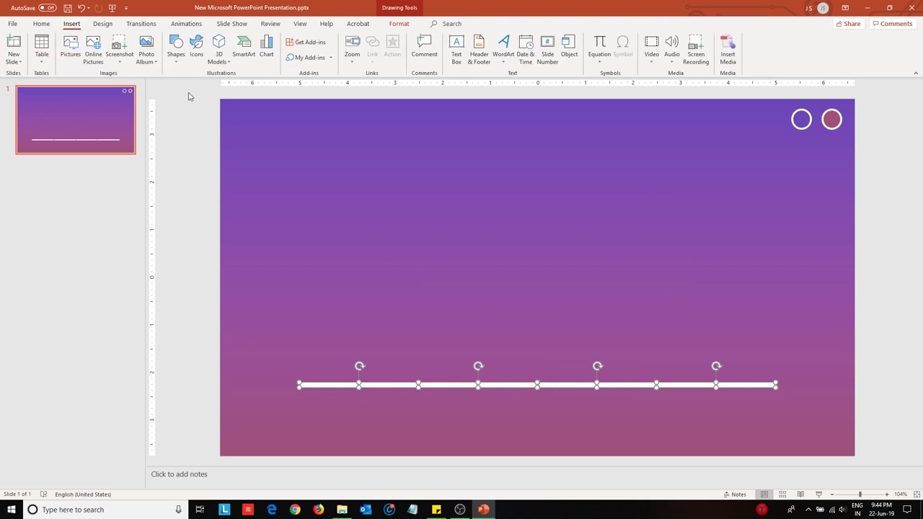
click(175, 49)
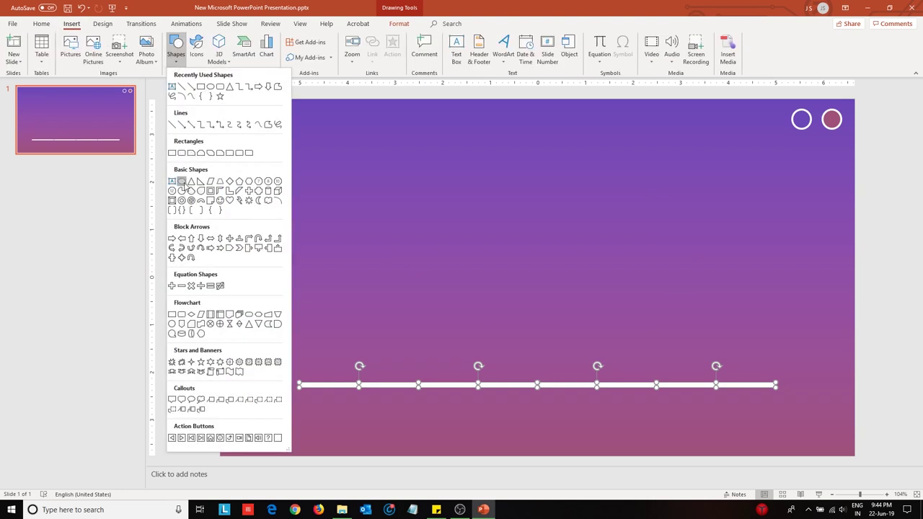
click(181, 181)
drag(437, 331, 444, 337)
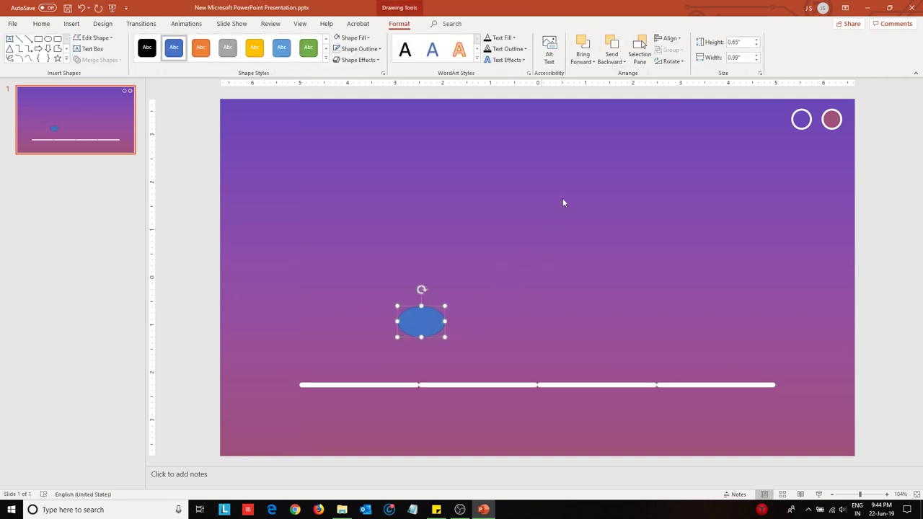
click(357, 43)
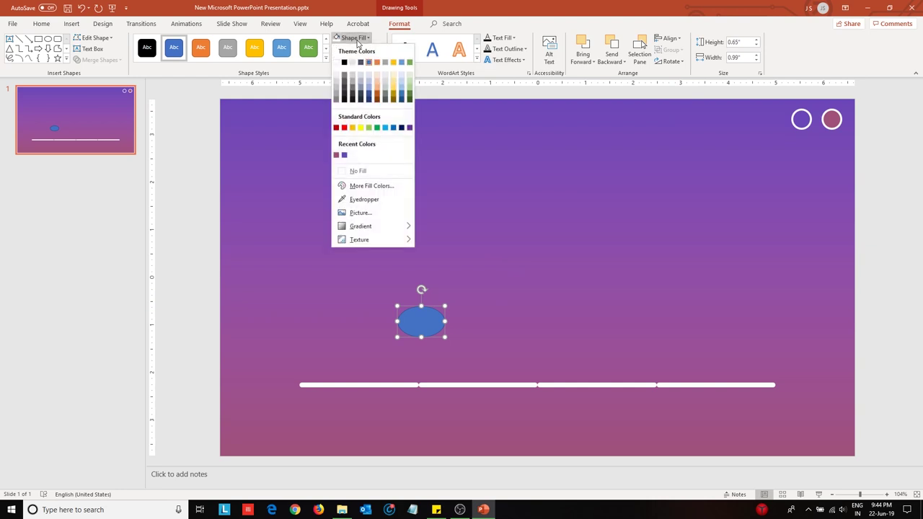
click(344, 155)
- Give the oval a thick 4½ pt white outline
click(347, 51)
mouse_move(359, 224)
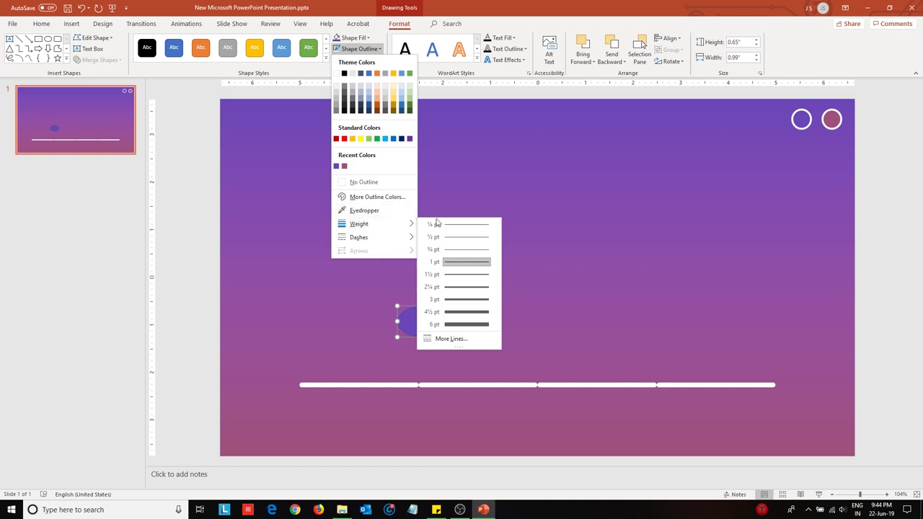
click(451, 312)
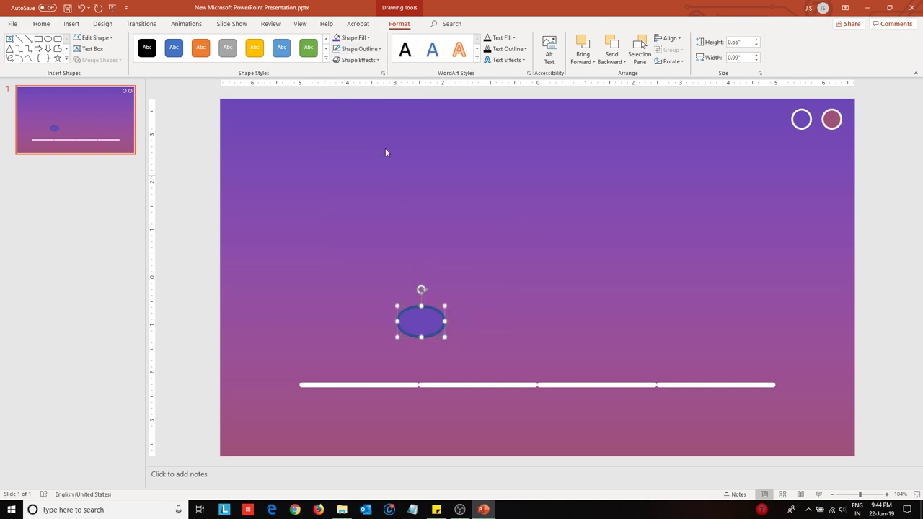
click(357, 48)
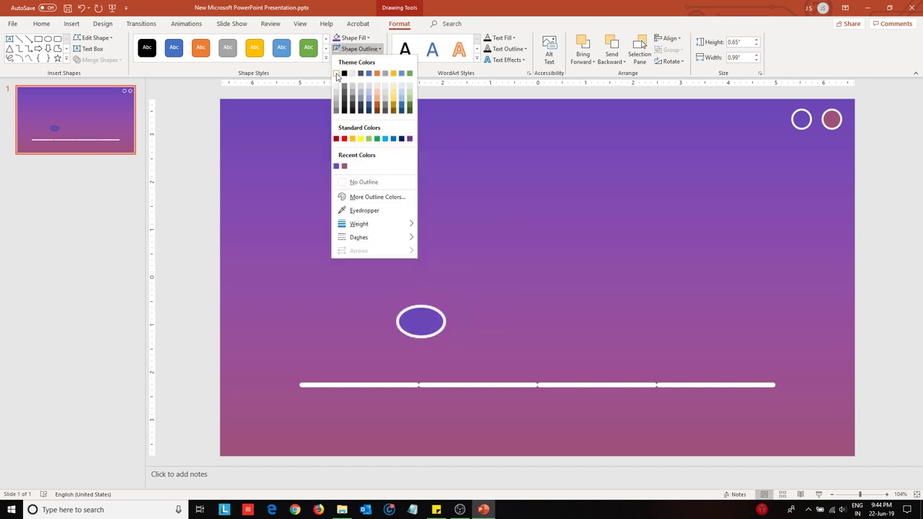
click(337, 74)
- Set the oval's height and width to 0.4 inches, making it a circle
click(743, 41)
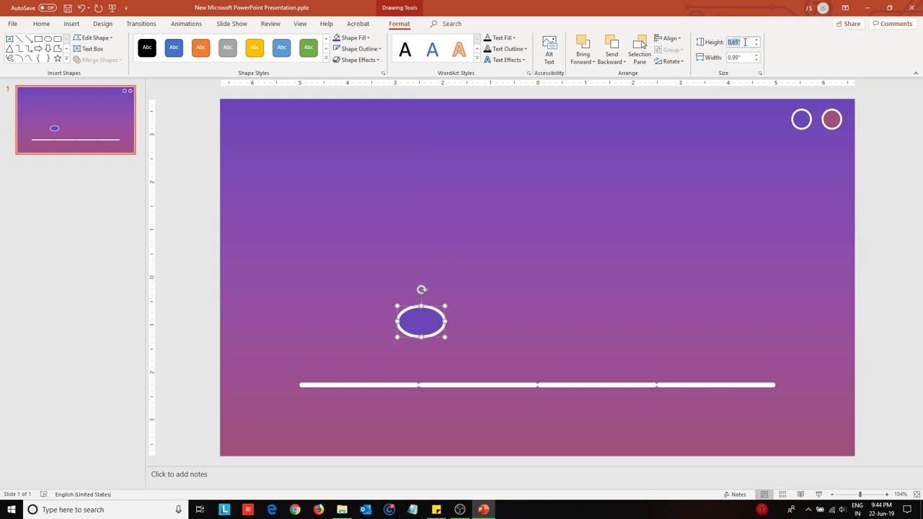
text(0.4)
key(Return)
click(743, 58)
key(BackSpace)
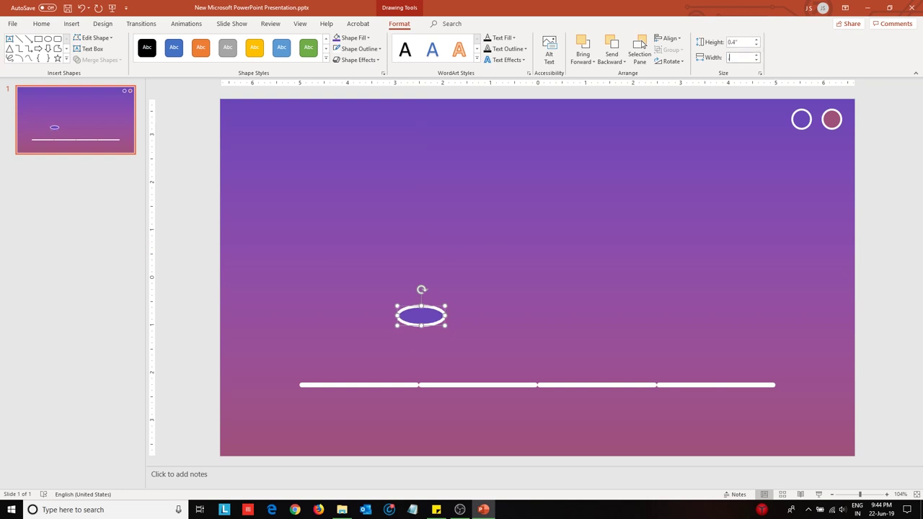
key(Return)
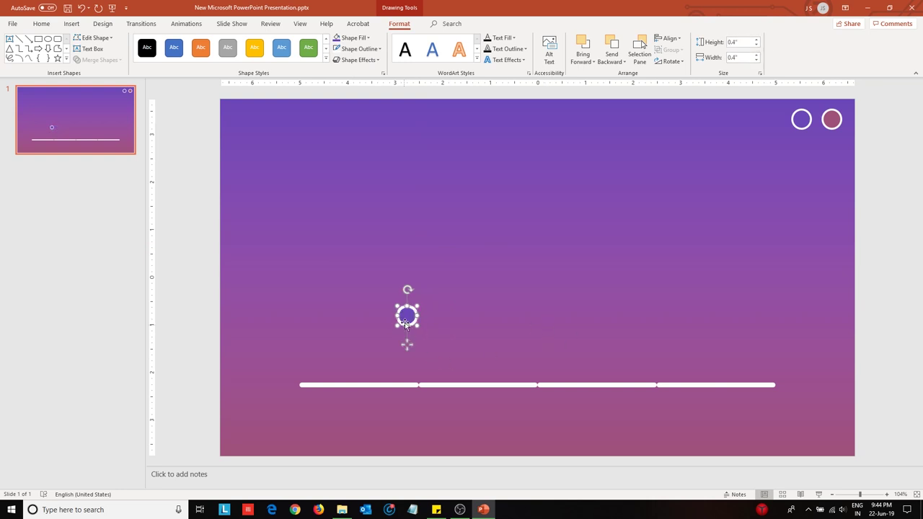
- Place the circle and copies of it on the three joints of the white line
drag(405, 325, 421, 385)
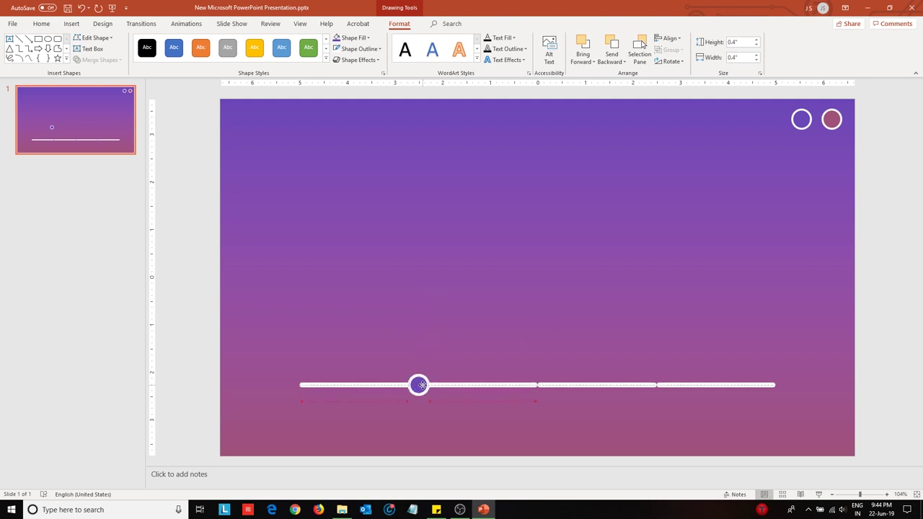
drag(422, 387, 538, 384)
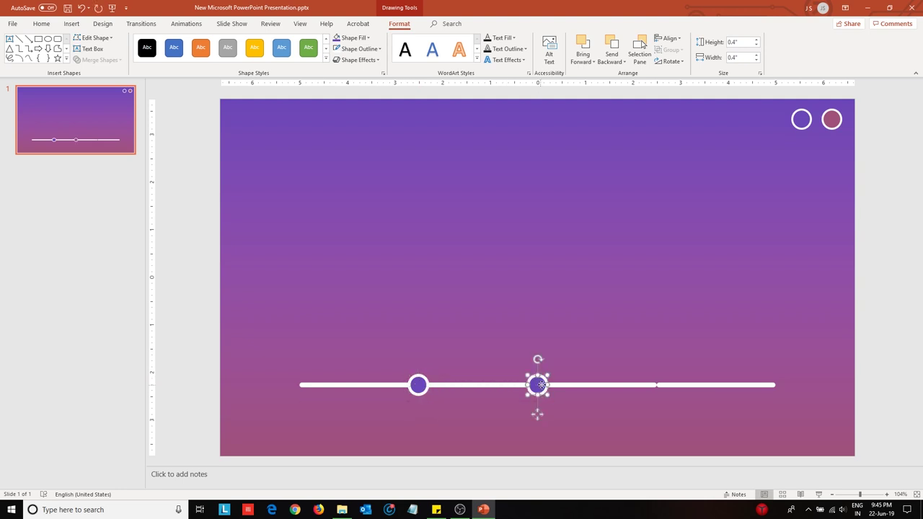
drag(539, 386, 658, 387)
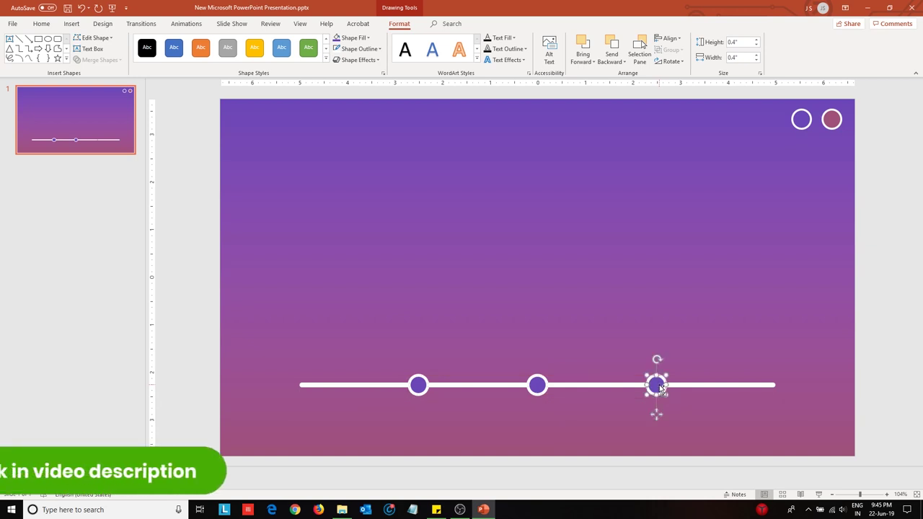
- Duplicate the first slide with Ctrl+D
click(689, 416)
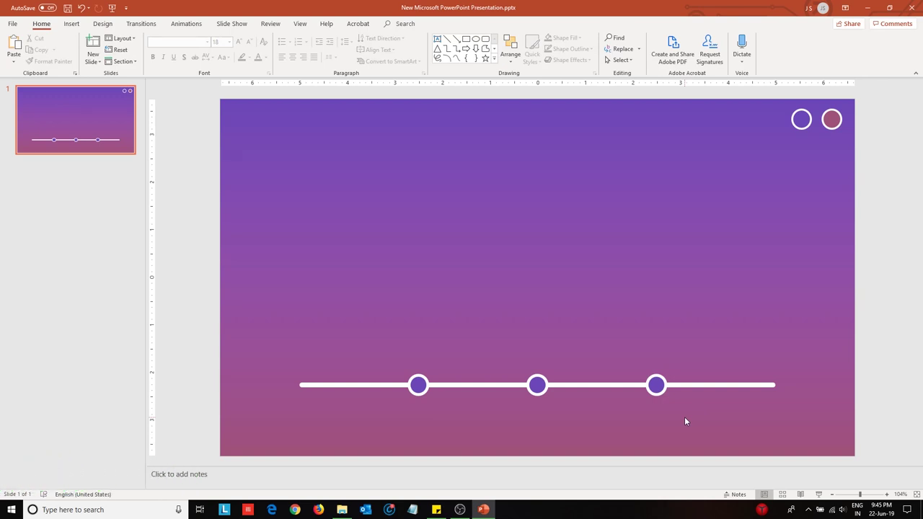
click(105, 140)
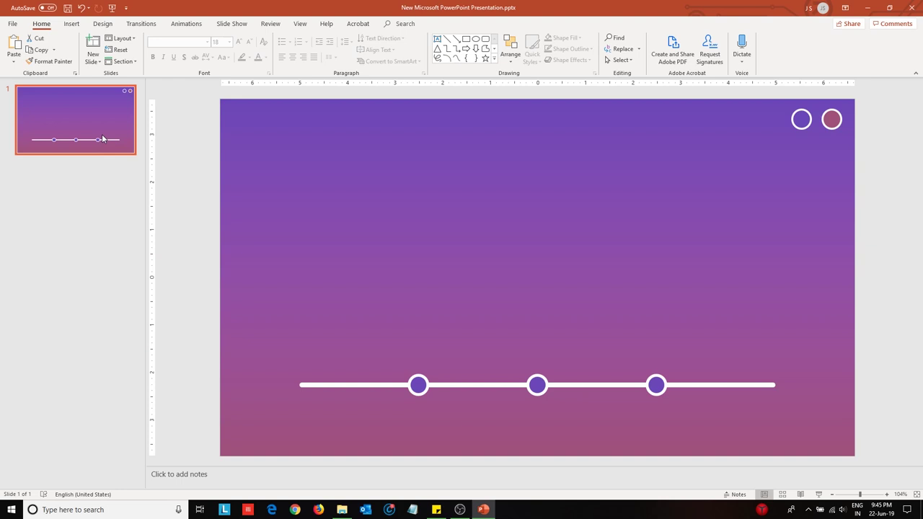
key(ctrl+d)
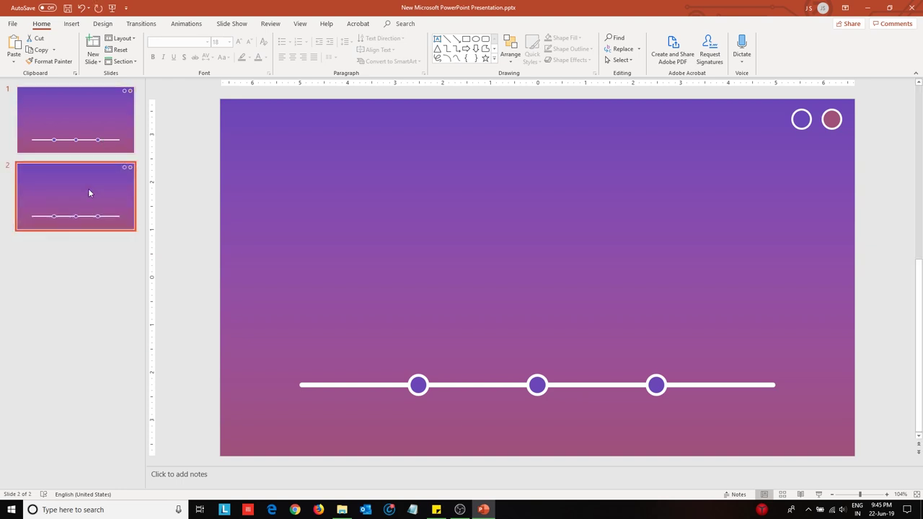
- On slide 2, select the three joint circles and fill them with the recent mauve colour
click(418, 385)
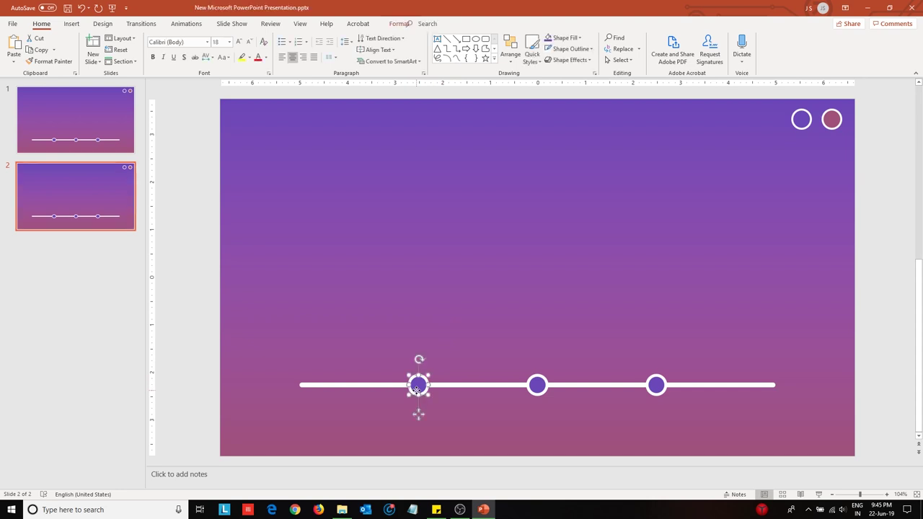
shift+click(538, 385)
shift+click(656, 385)
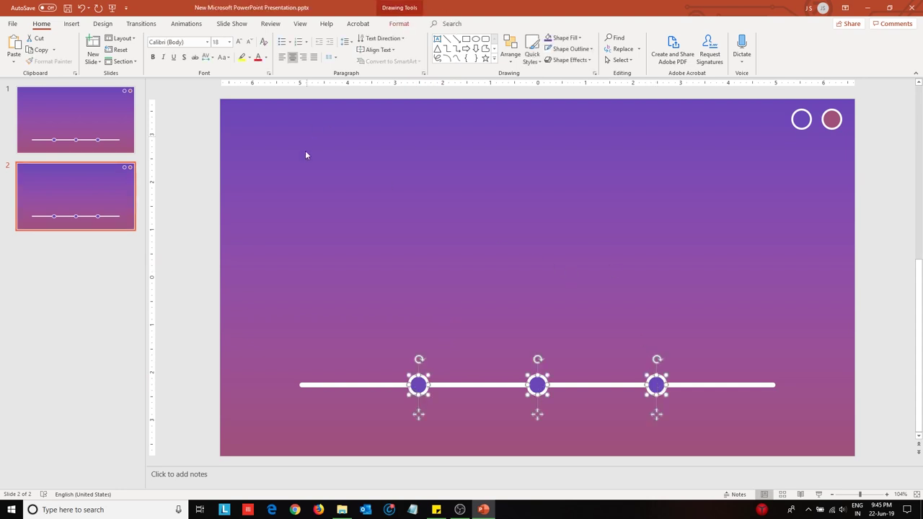
click(399, 23)
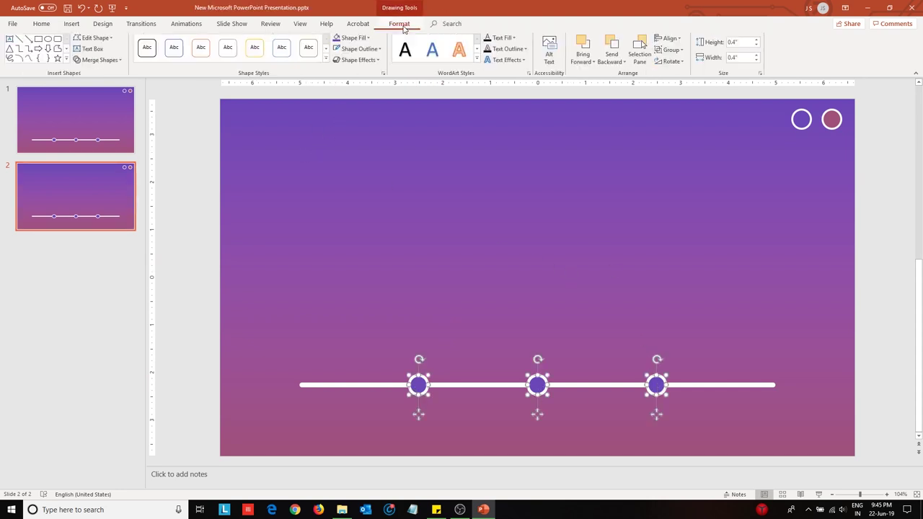
click(366, 38)
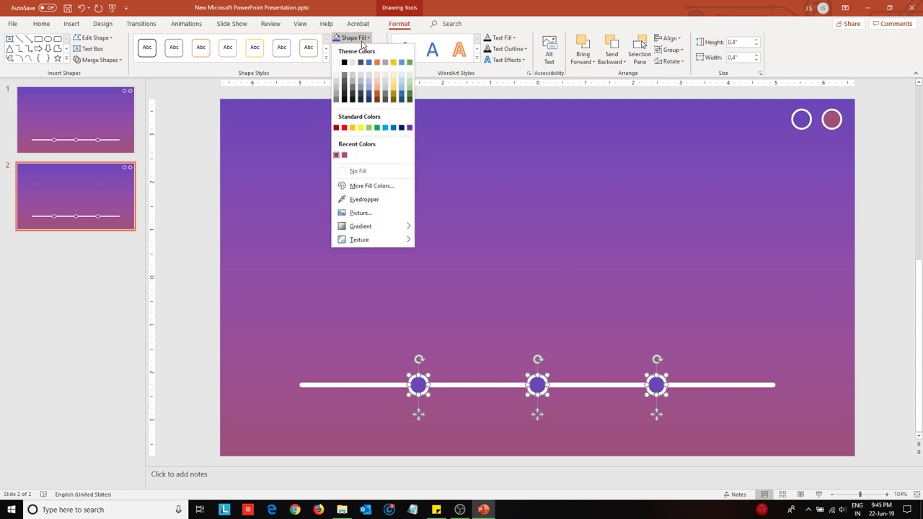
click(340, 156)
click(358, 48)
mouse_move(359, 224)
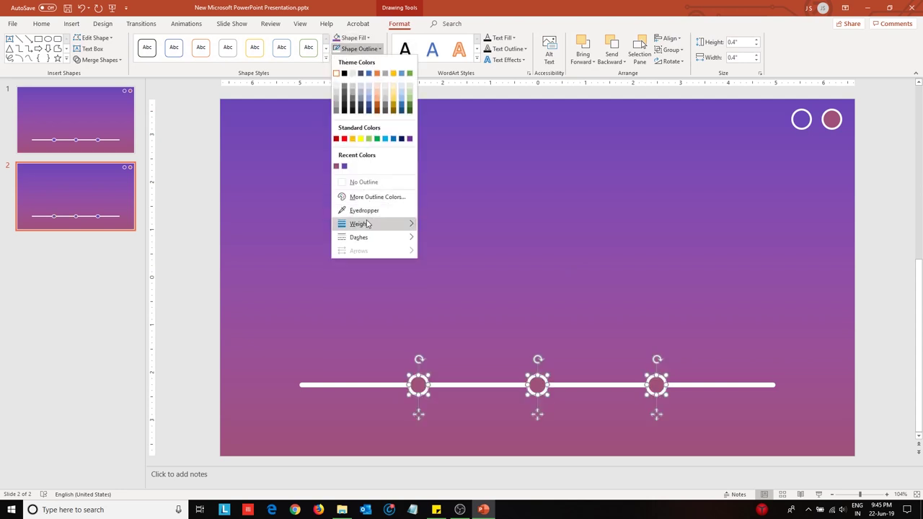
- Give the circles a 6 pt outline and resize them to 0.3 inches
click(462, 326)
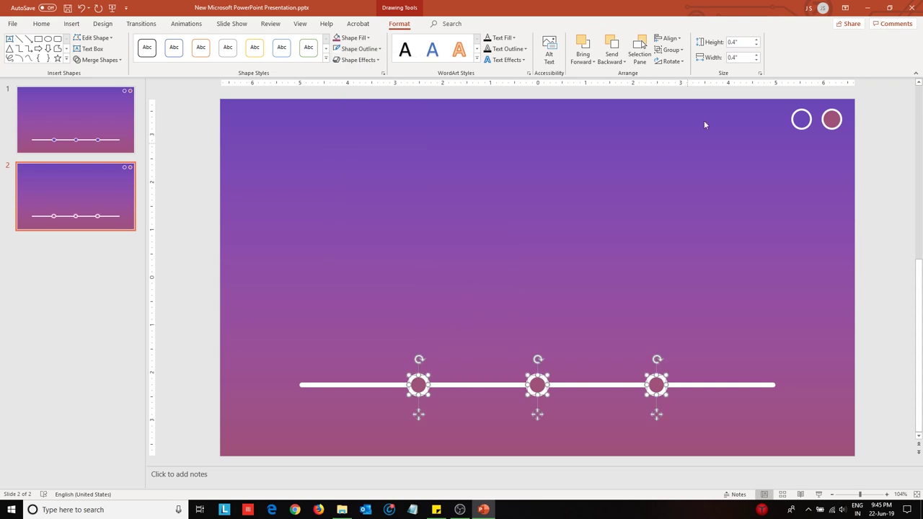
click(747, 43)
key(BackSpace)
key(Tab)
text(0.3)
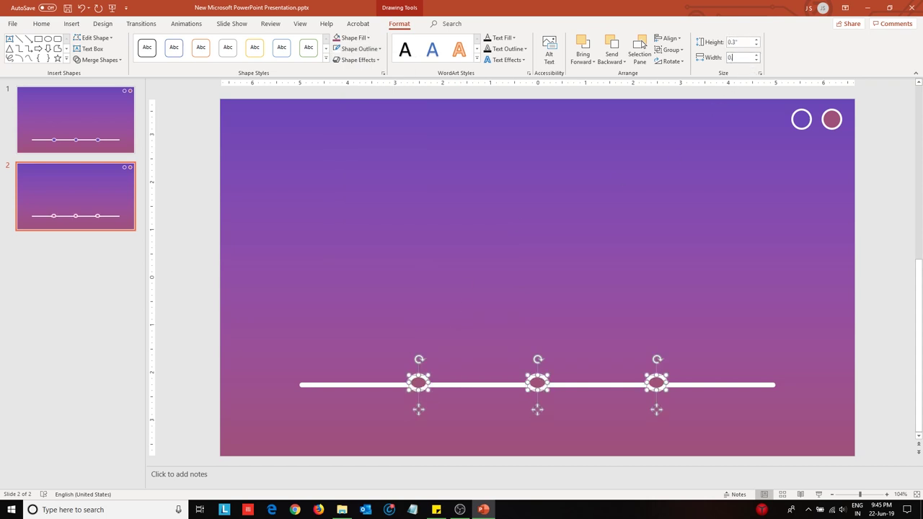
key(Return)
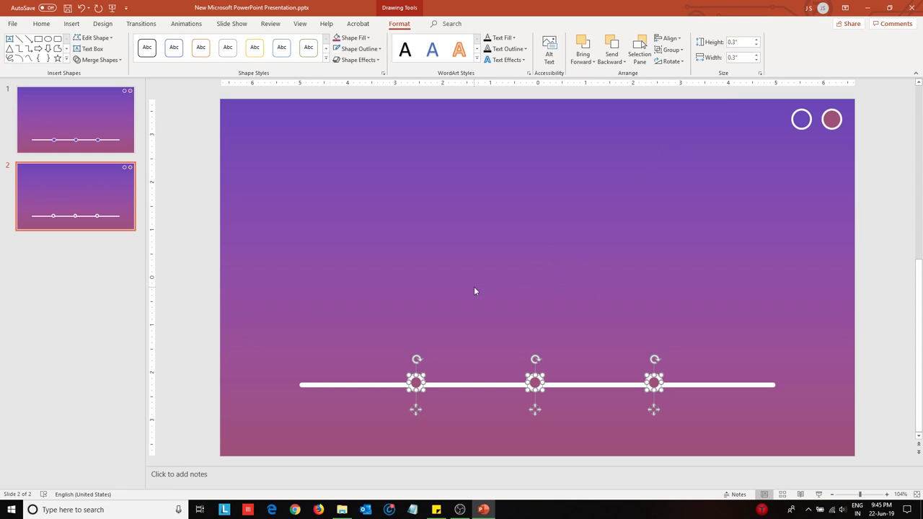
- Select the four white line pieces and set their height to 0.08 inches
click(407, 322)
click(375, 384)
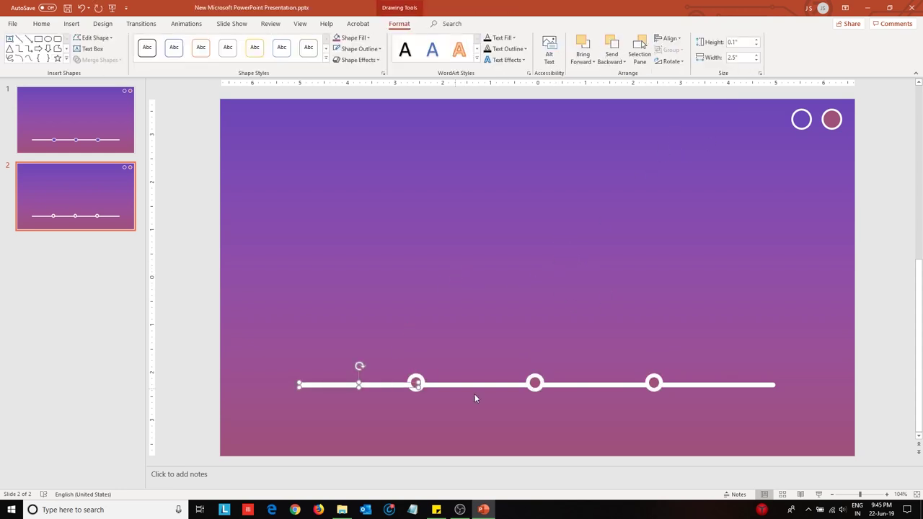
shift+click(502, 388)
shift+click(604, 384)
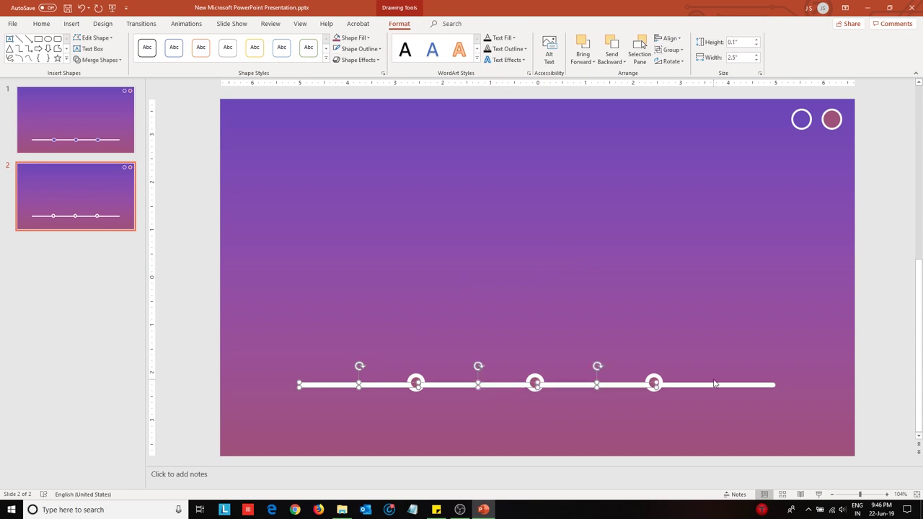
shift+click(711, 386)
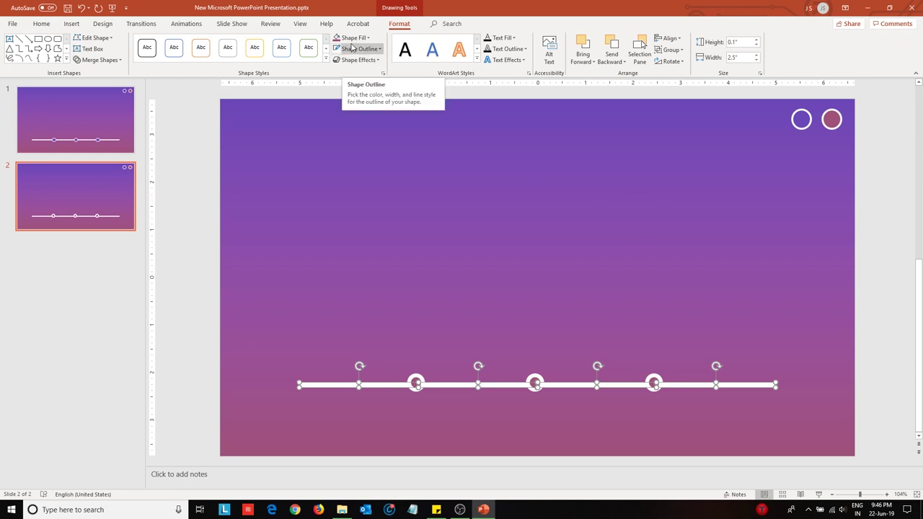
key(shift+Down)
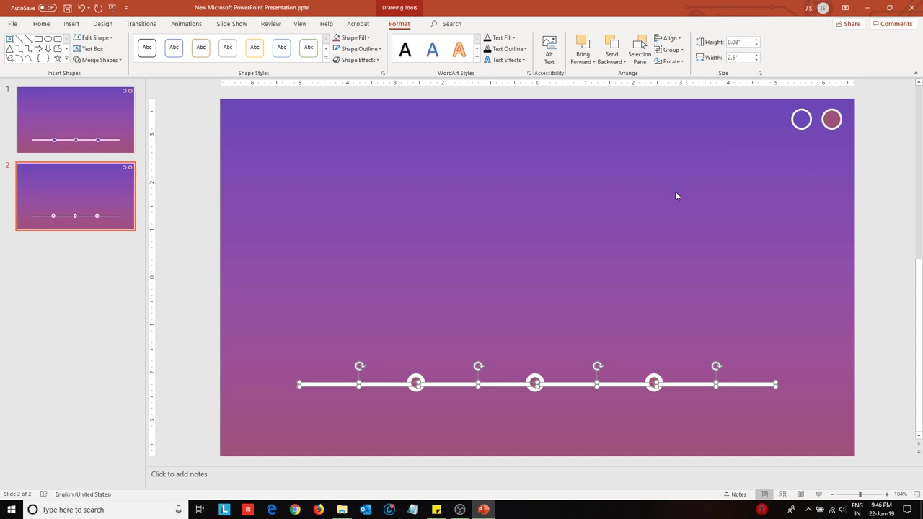
- Give all the line pieces and circles a preset drop shadow in a light colour
click(596, 244)
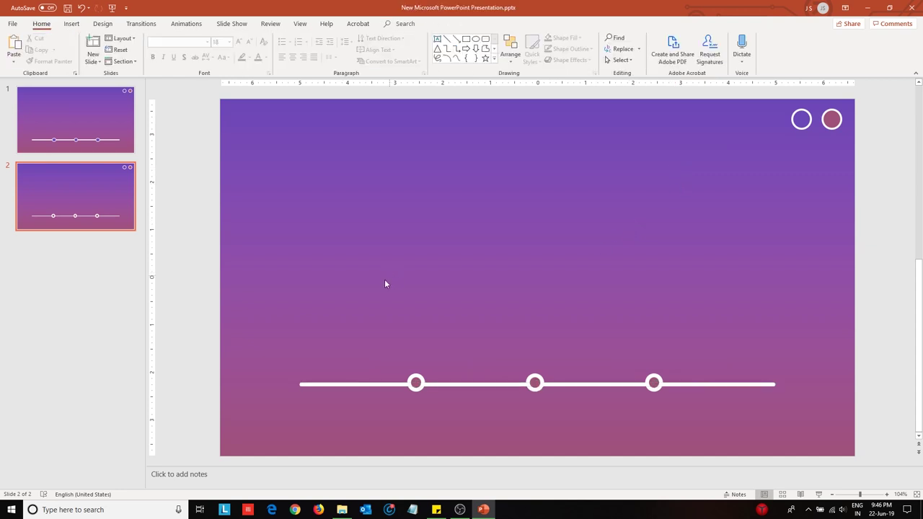
drag(283, 337, 828, 414)
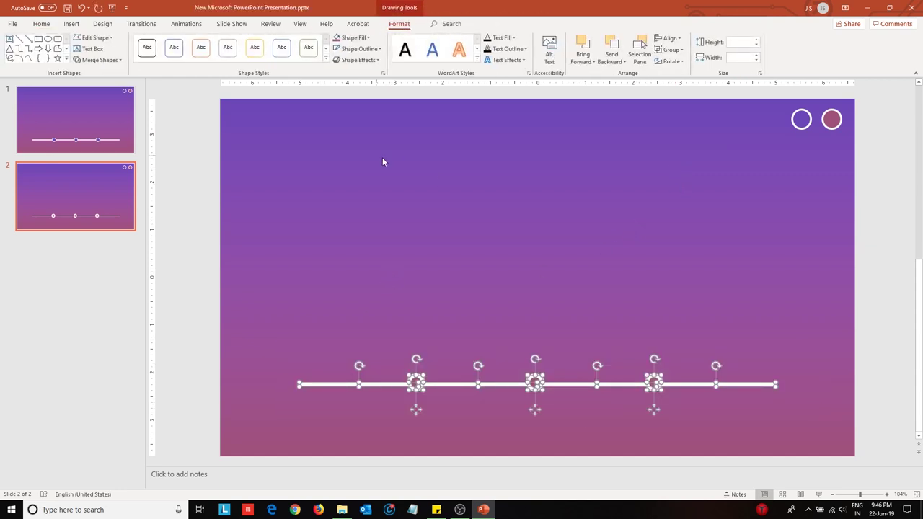
click(357, 60)
mouse_move(367, 103)
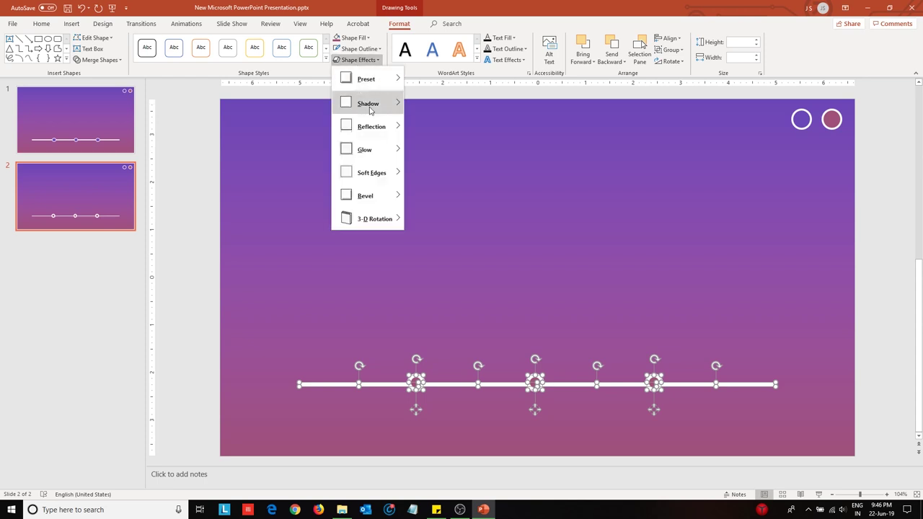
click(445, 415)
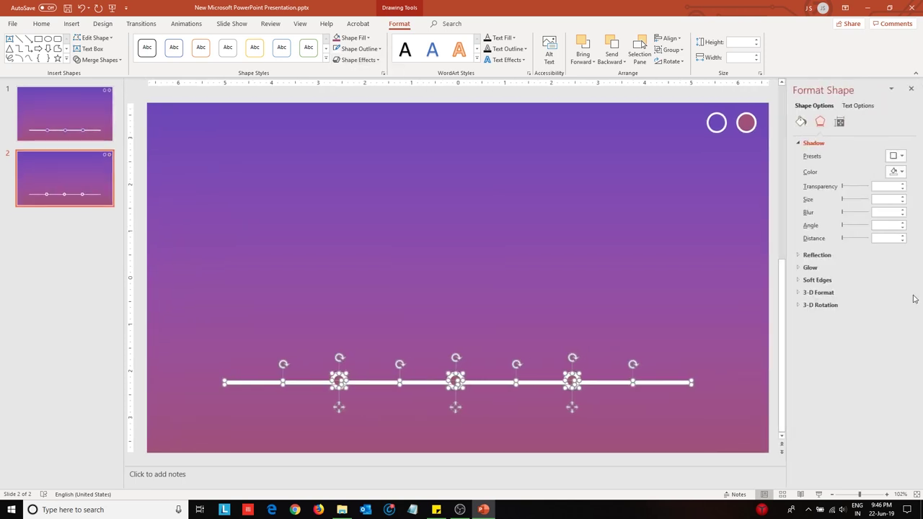
click(892, 156)
click(880, 236)
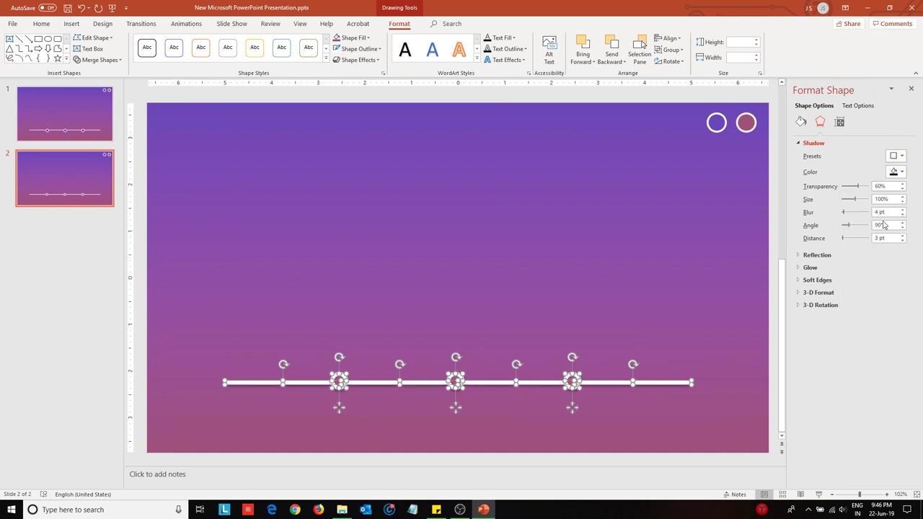
click(897, 172)
click(843, 196)
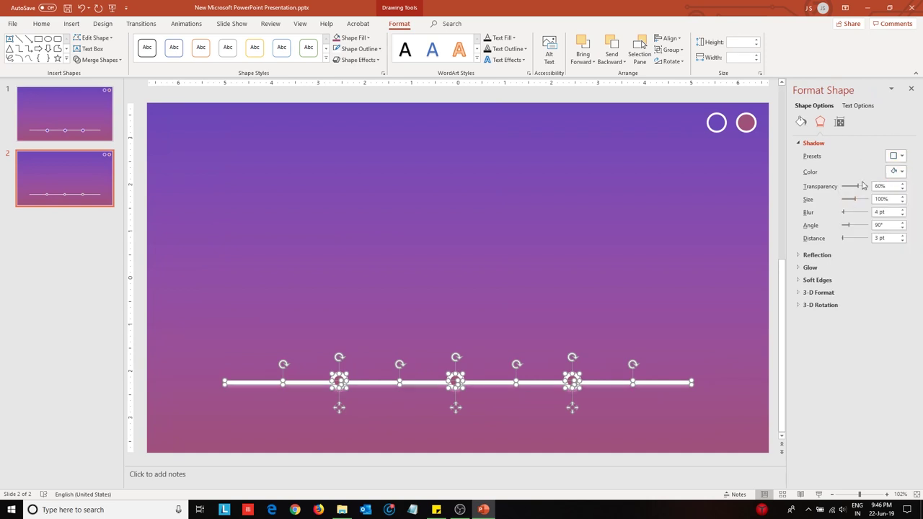
click(911, 89)
click(350, 207)
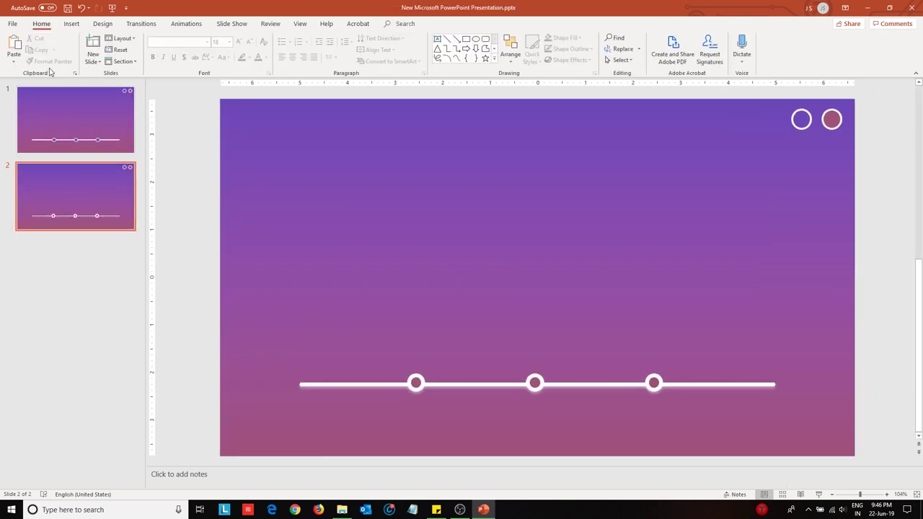
click(71, 24)
- Insert a line chart and delete the Series 2 and Series 3 data columns
click(266, 49)
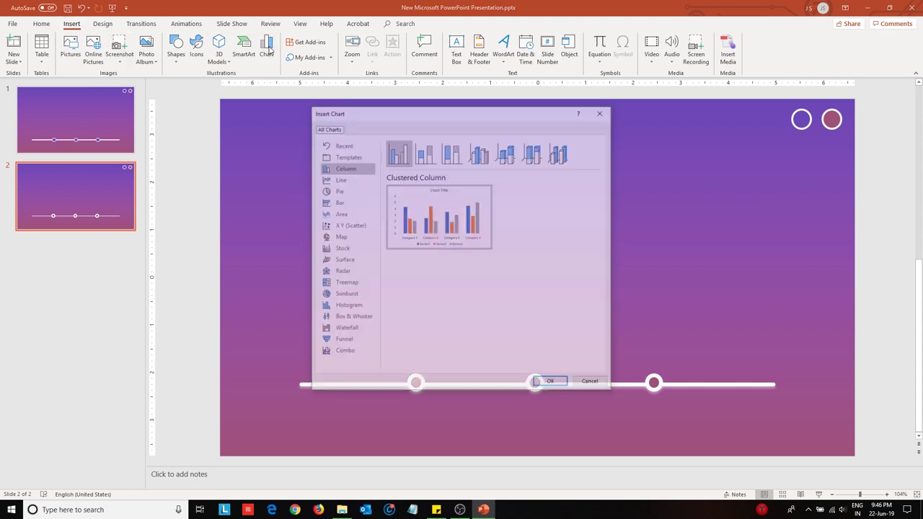
click(339, 179)
click(541, 383)
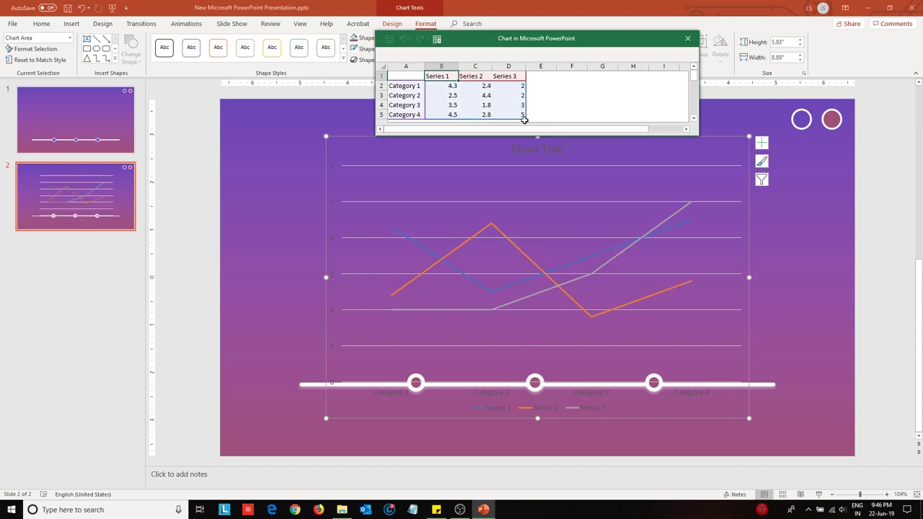
drag(488, 65, 516, 67)
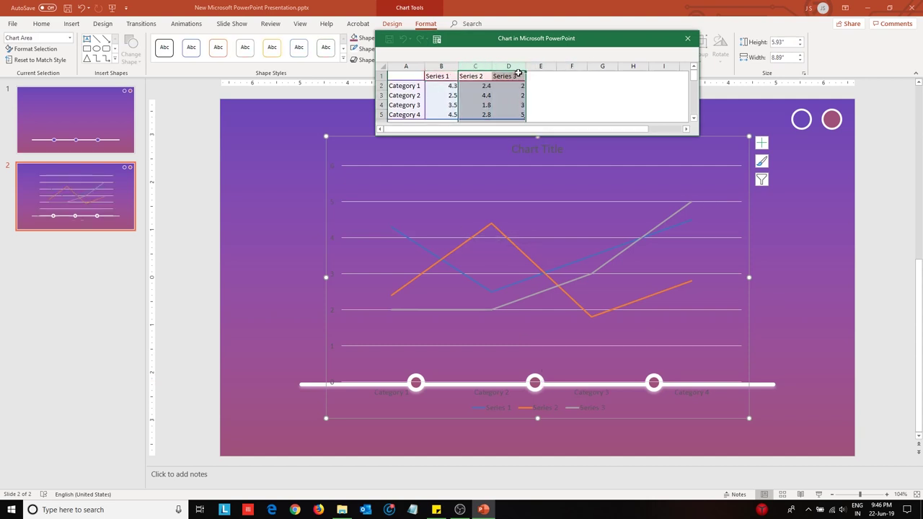
right_click(517, 70)
click(541, 166)
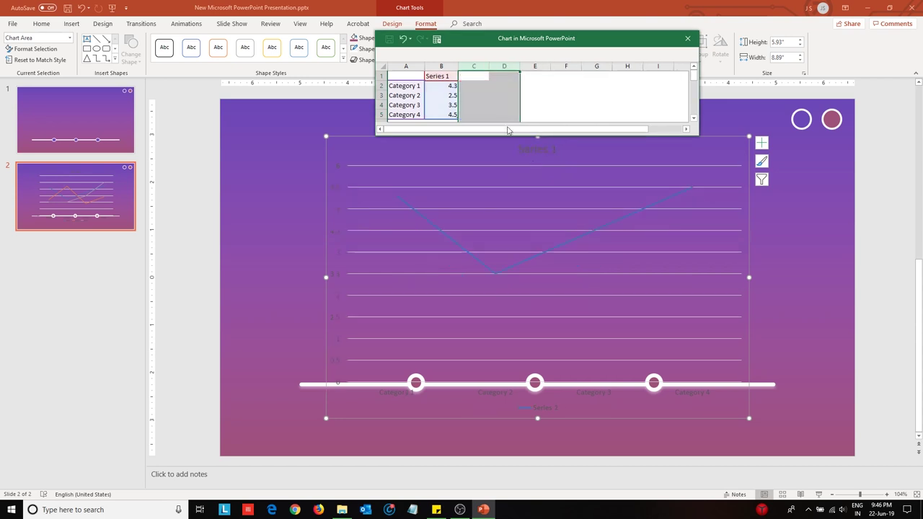
- Enter values 200, 300 and 250 for Categories 1–3 and delete the Category 4 row
click(447, 86)
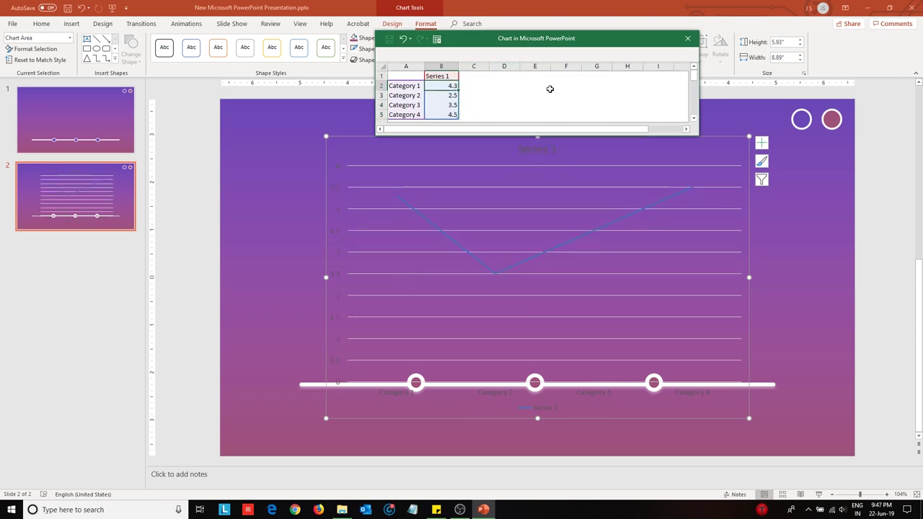
text(200)
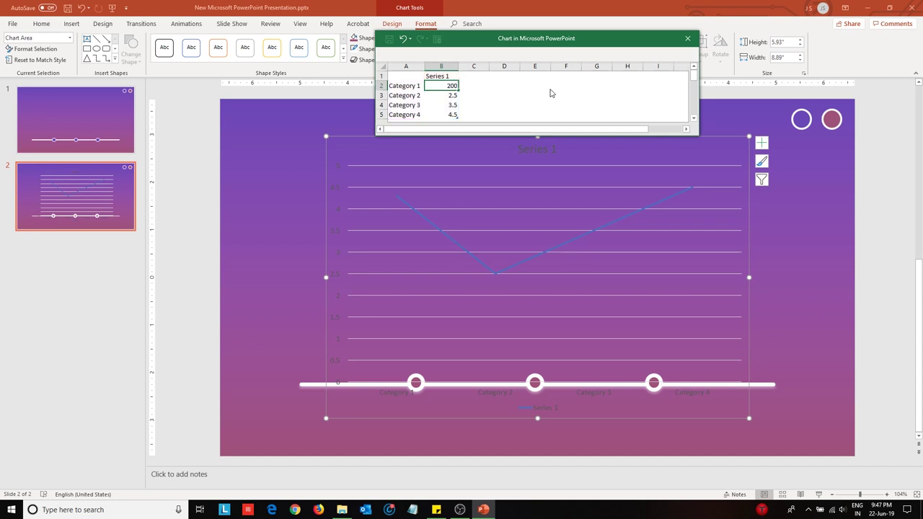
key(Return)
text(300)
key(Return)
text(250)
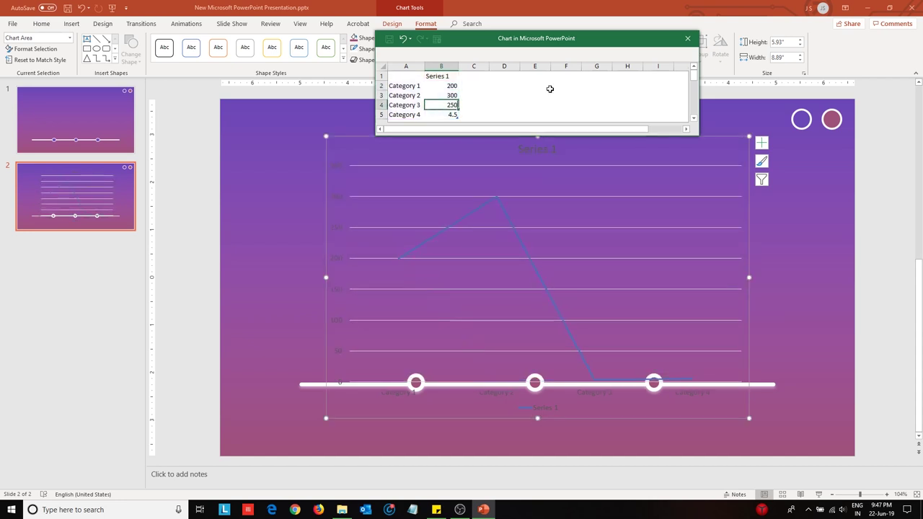
key(Return)
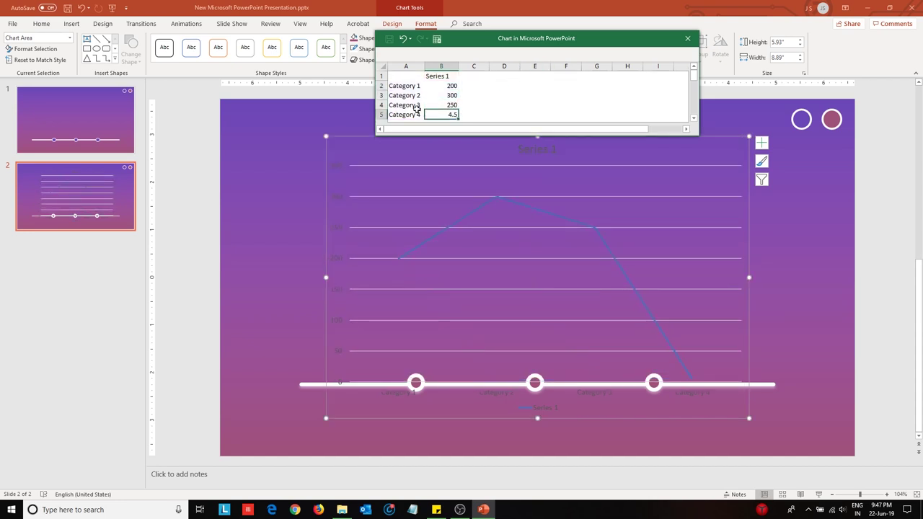
right_click(381, 115)
click(415, 210)
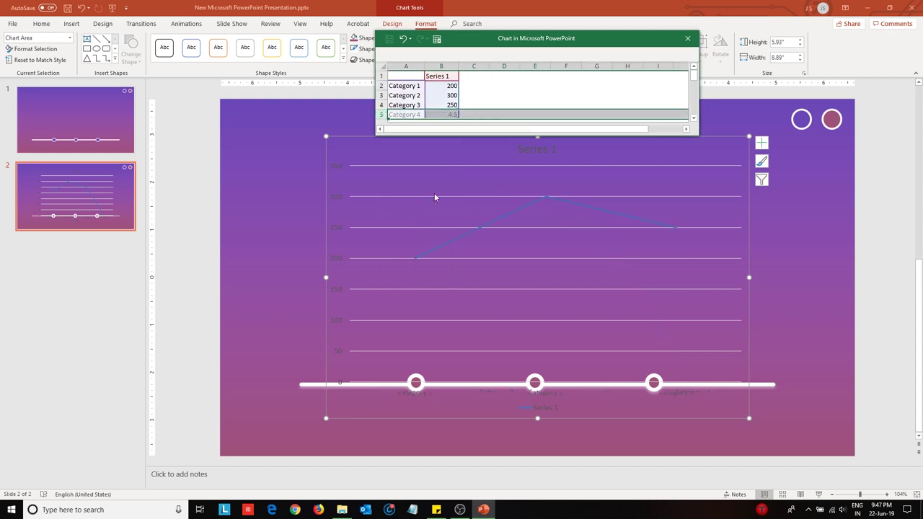
click(688, 39)
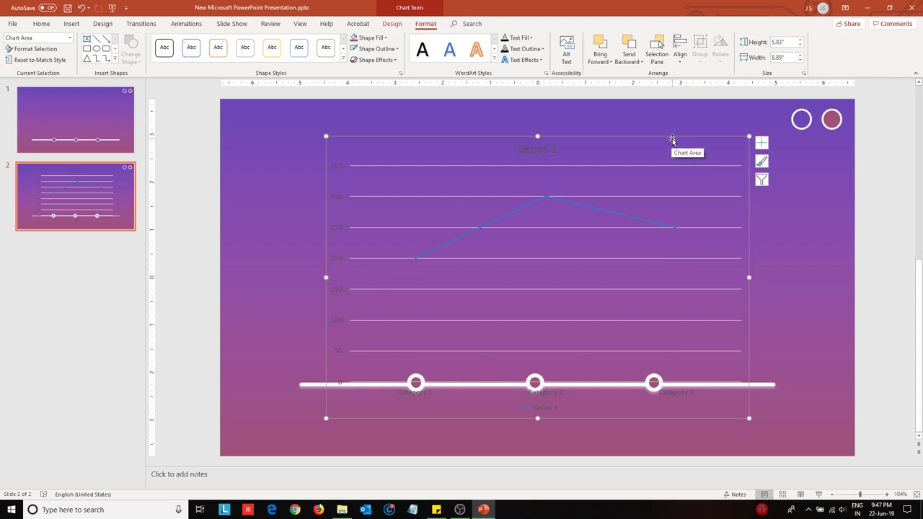
- Move and narrow the chart so its categories line up with the timeline circles
drag(671, 139, 665, 256)
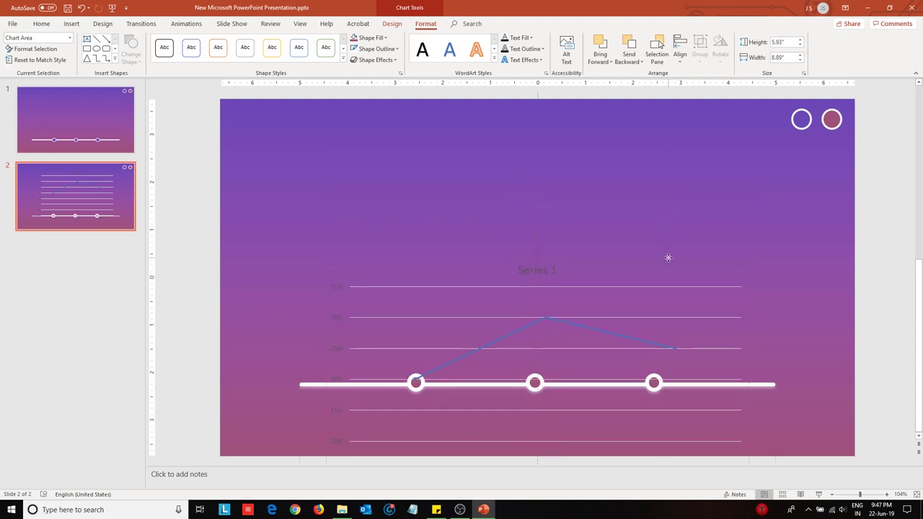
drag(747, 393, 726, 392)
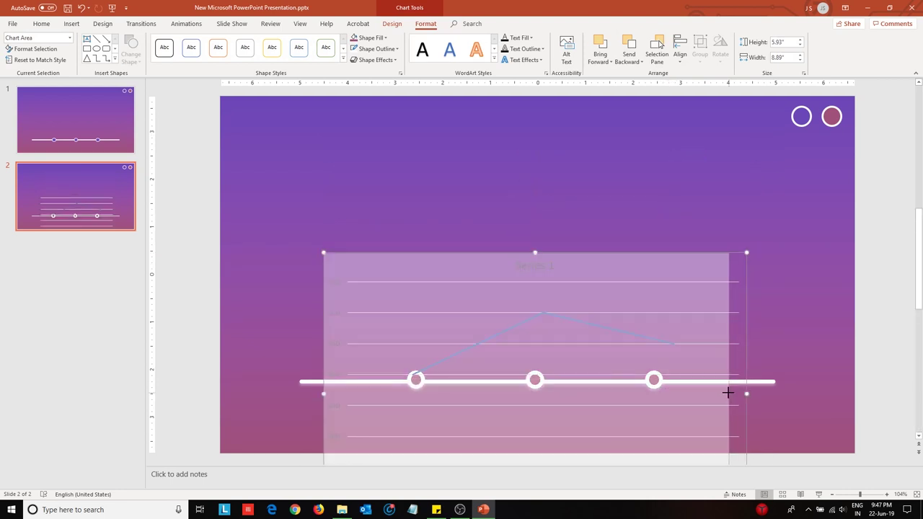
scroll(726, 392, down, 2)
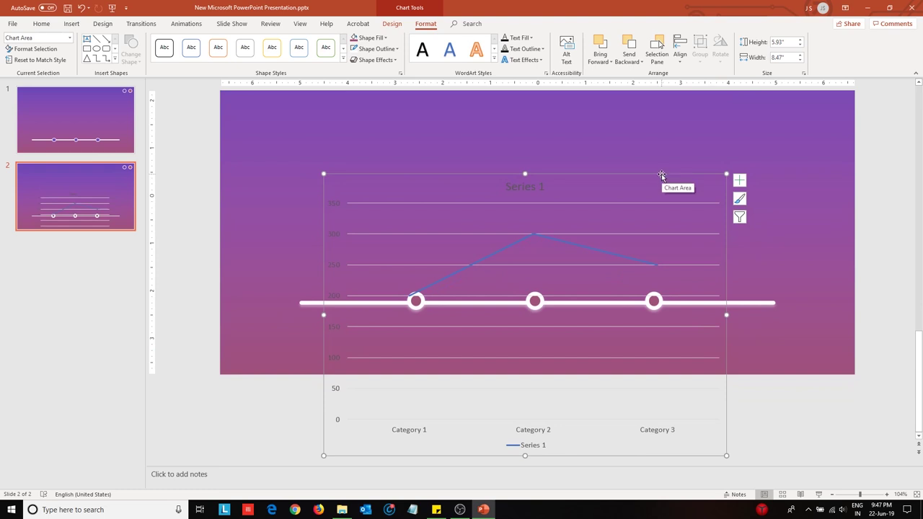
drag(661, 177, 665, 99)
scroll(779, 249, up, 2)
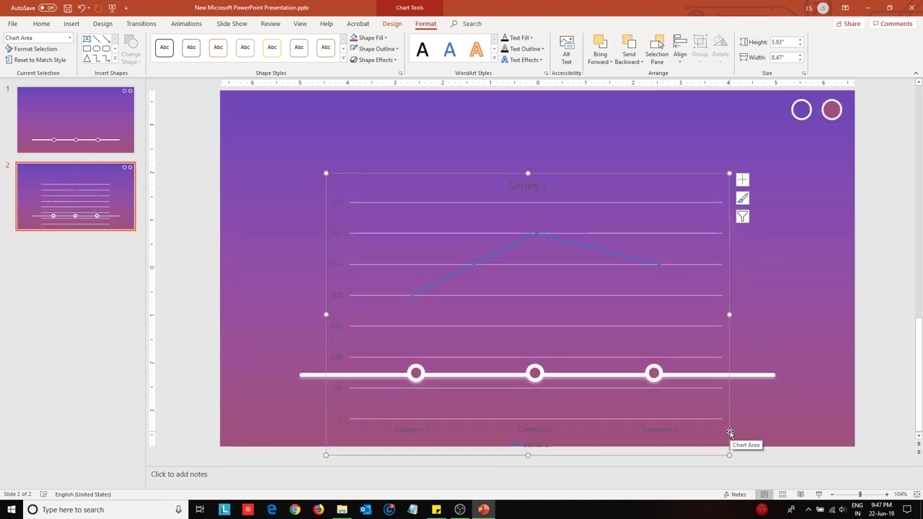
drag(729, 432, 730, 420)
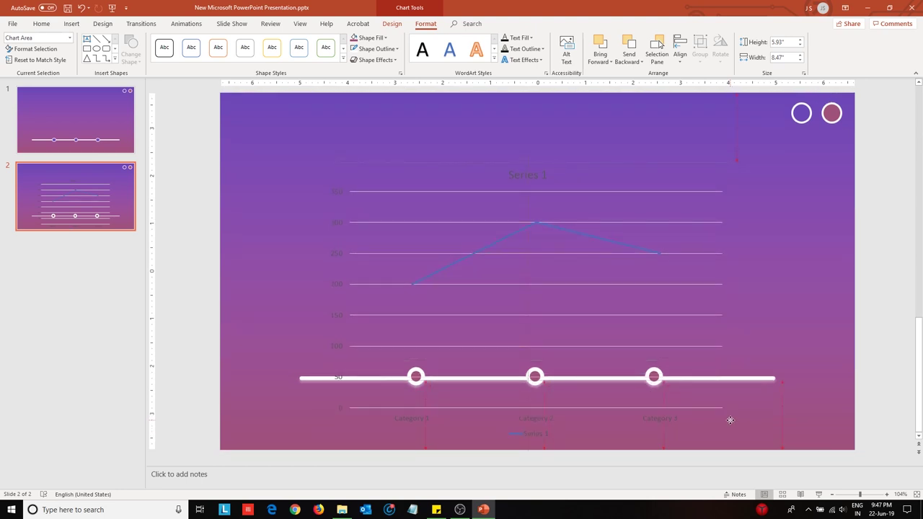
drag(728, 420, 729, 421)
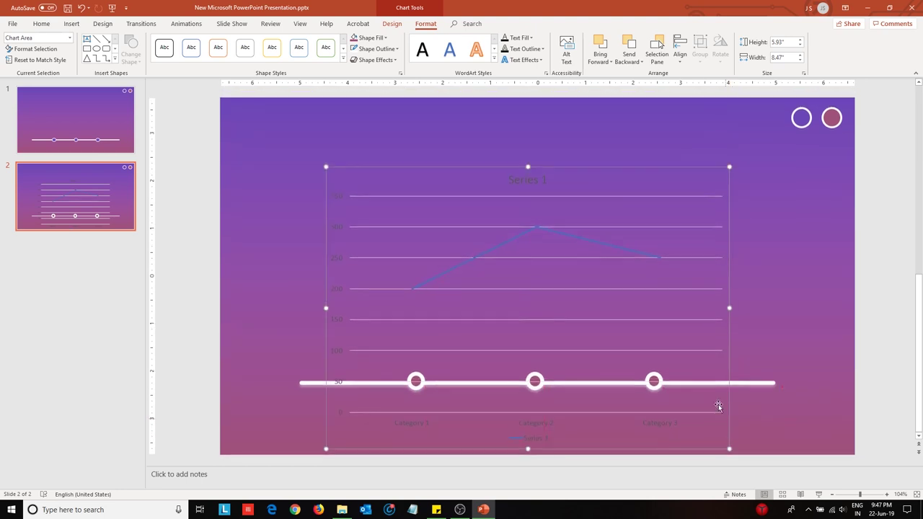
click(248, 249)
- Send the chart to the back, behind the white line and circles
click(470, 253)
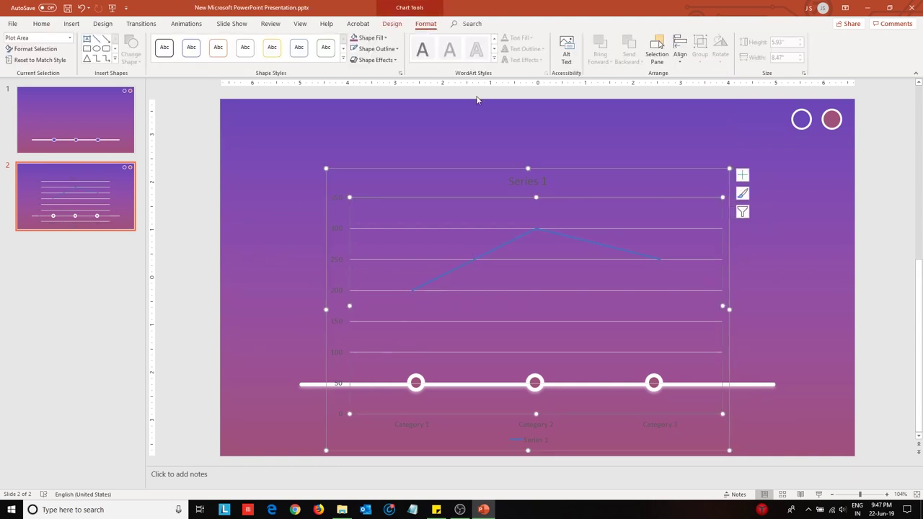
click(459, 174)
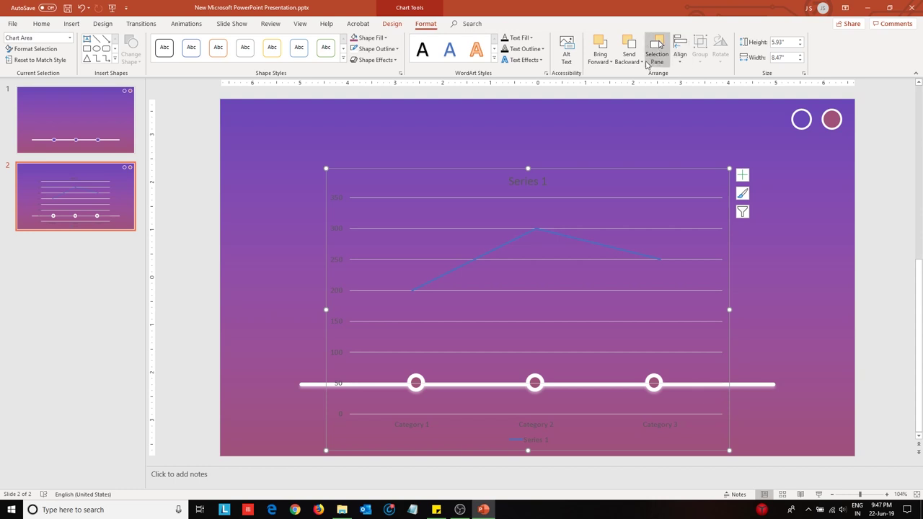
click(628, 61)
click(639, 89)
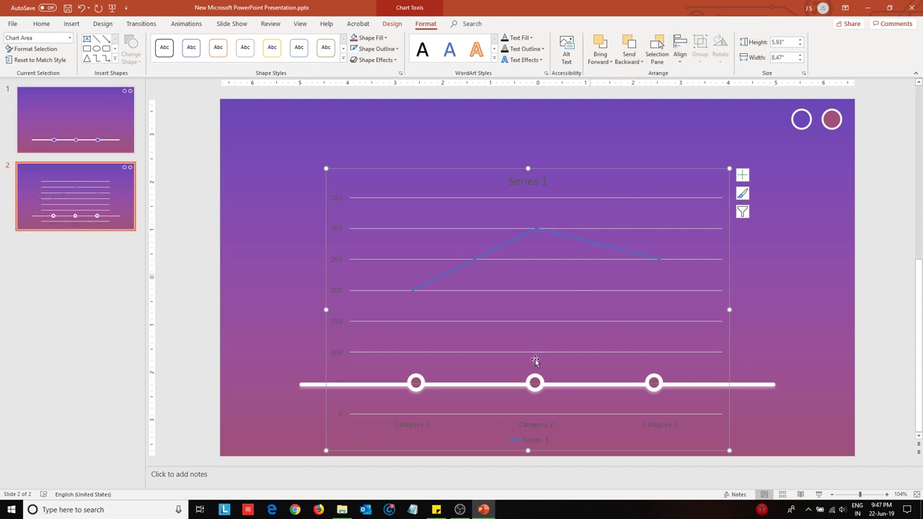
click(416, 383)
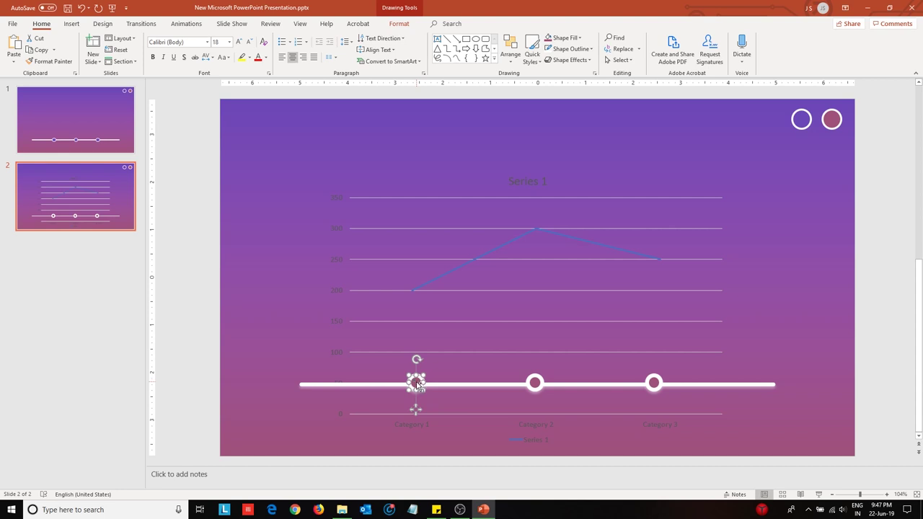
- Copy the three timeline circles onto the 200, 300 and 250 points and raise the first line segment
drag(416, 384, 417, 292)
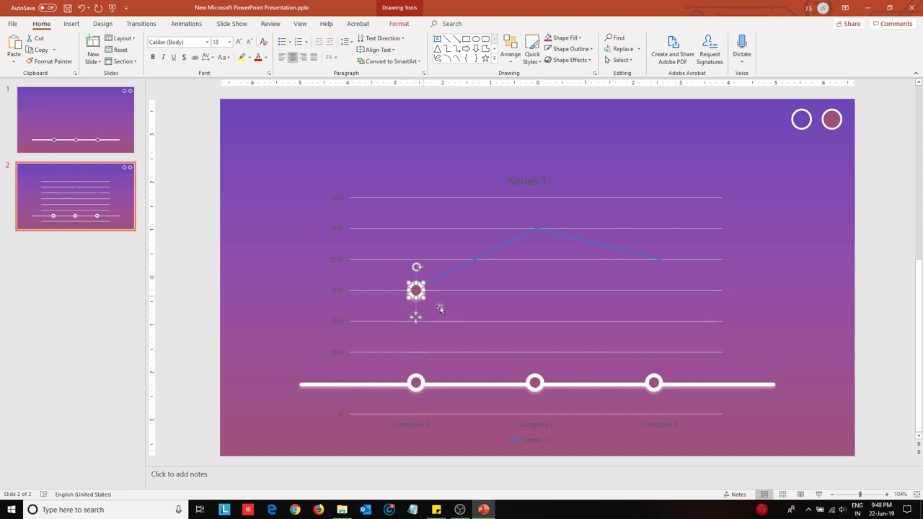
drag(534, 383, 542, 238)
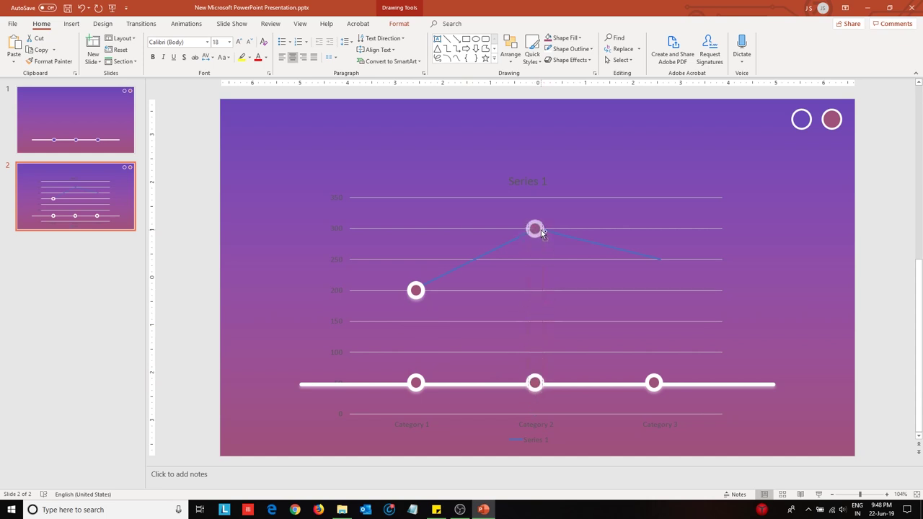
drag(542, 237, 543, 235)
click(653, 383)
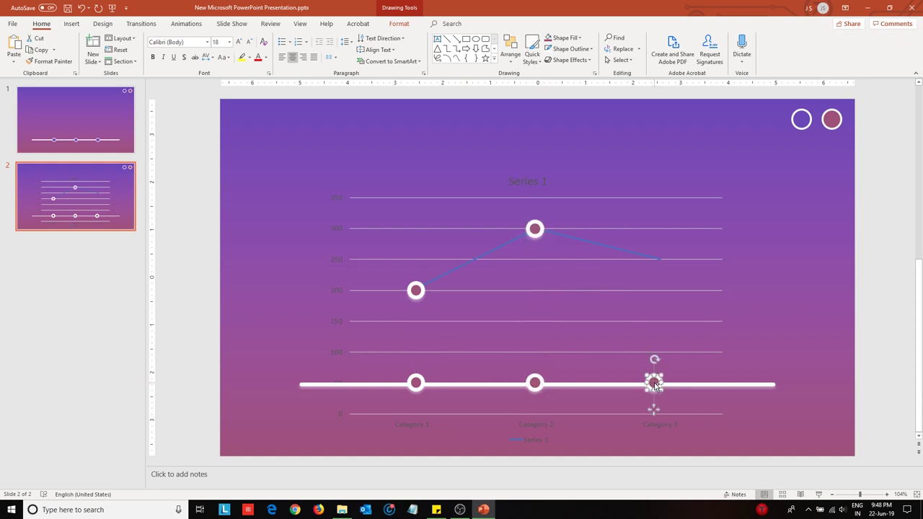
drag(654, 383, 661, 259)
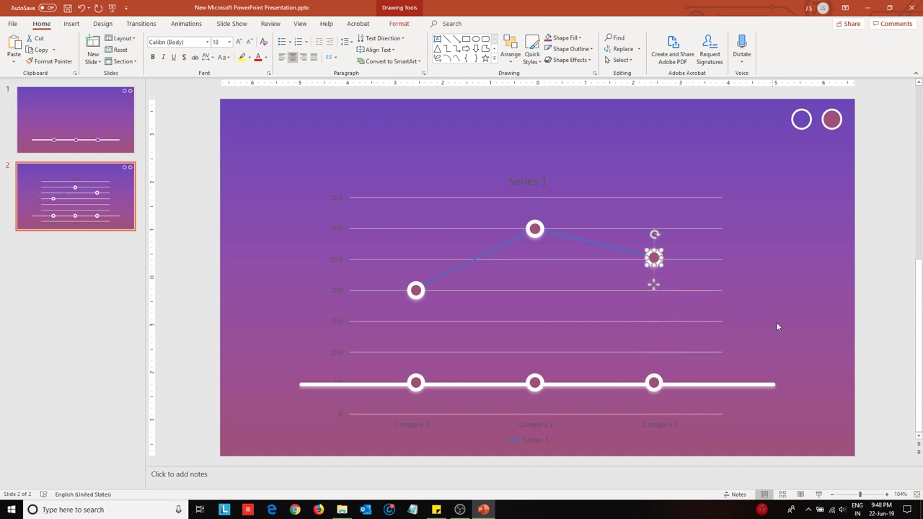
click(466, 386)
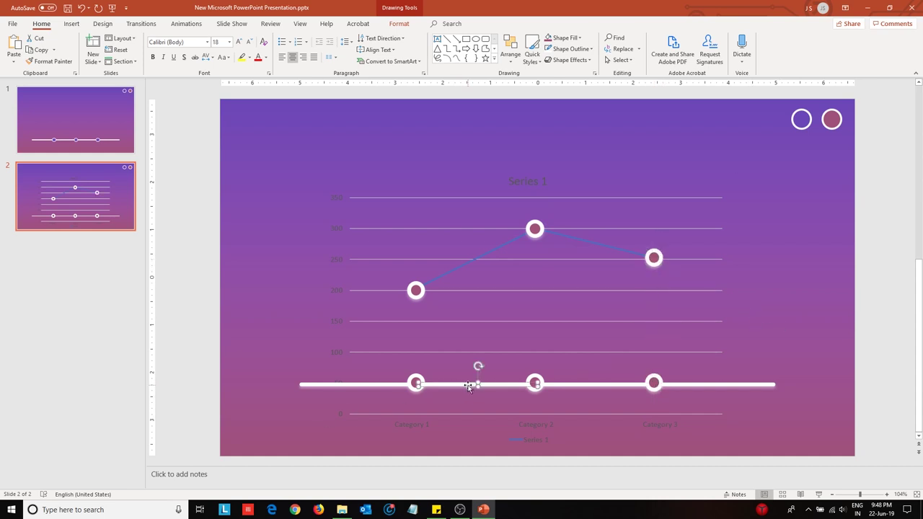
mouse_move(468, 385)
mouse_down()
mouse_move(471, 271)
mouse_move(462, 269)
mouse_up()
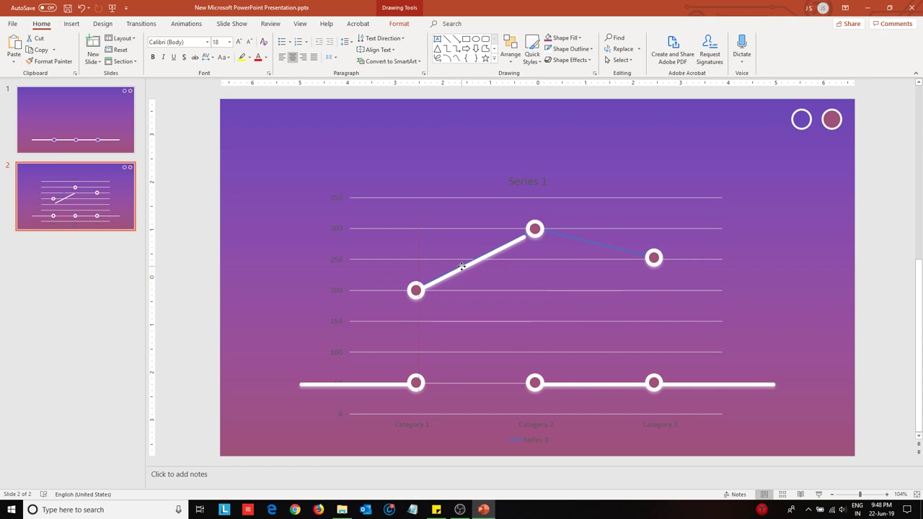
- Lengthen and rotate the first segment so it joins the 200 and 300 circles
click(399, 23)
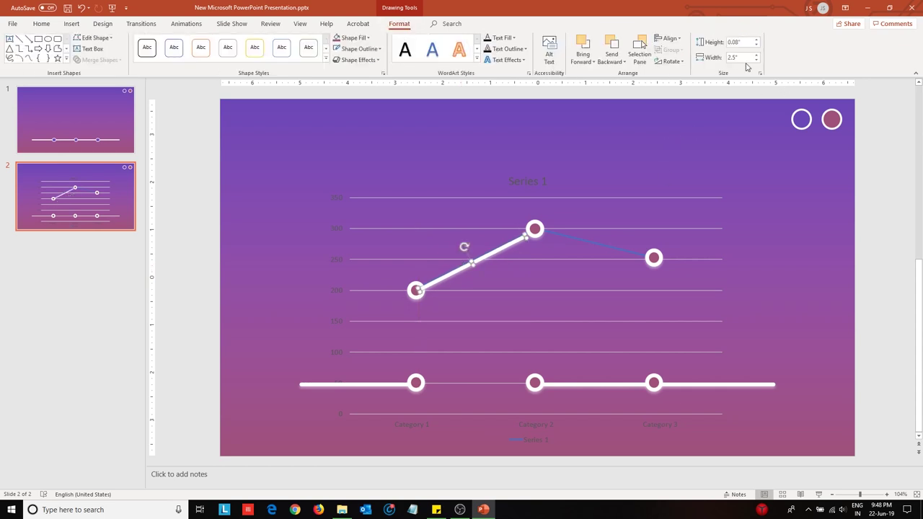
click(756, 60)
drag(469, 243, 469, 243)
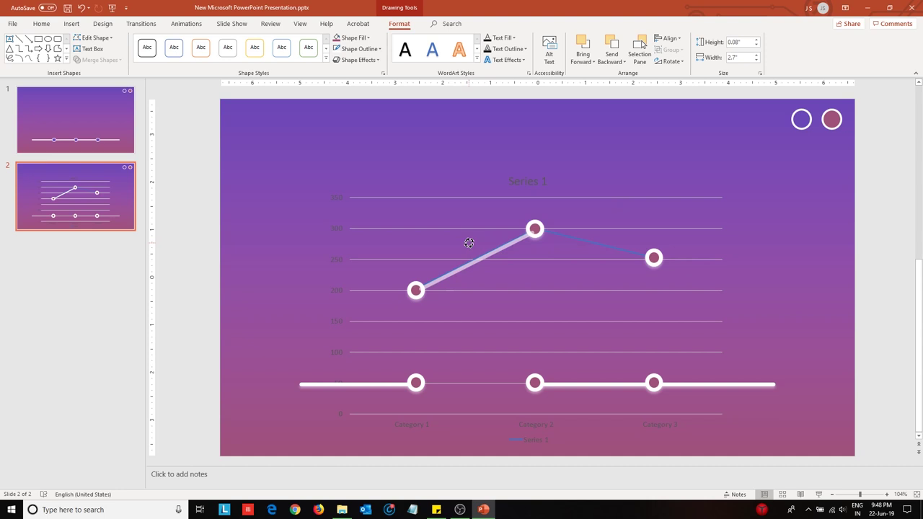
drag(469, 243, 469, 243)
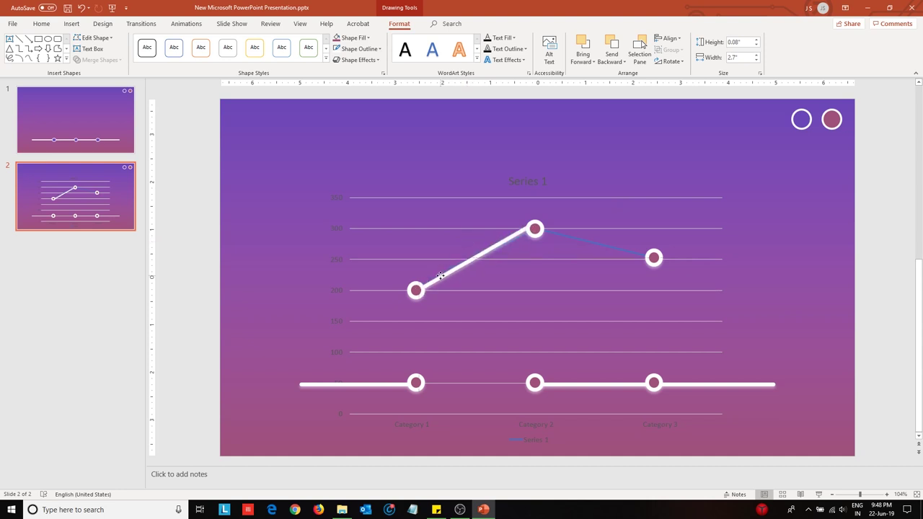
drag(468, 242, 465, 241)
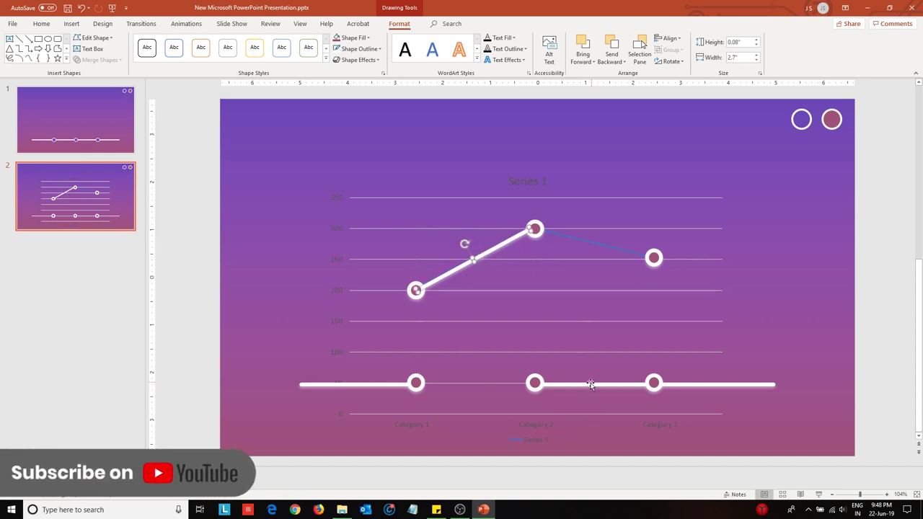
- Lift, shorten and angle the second segment to connect the 300 and 250 circles
drag(588, 385, 590, 243)
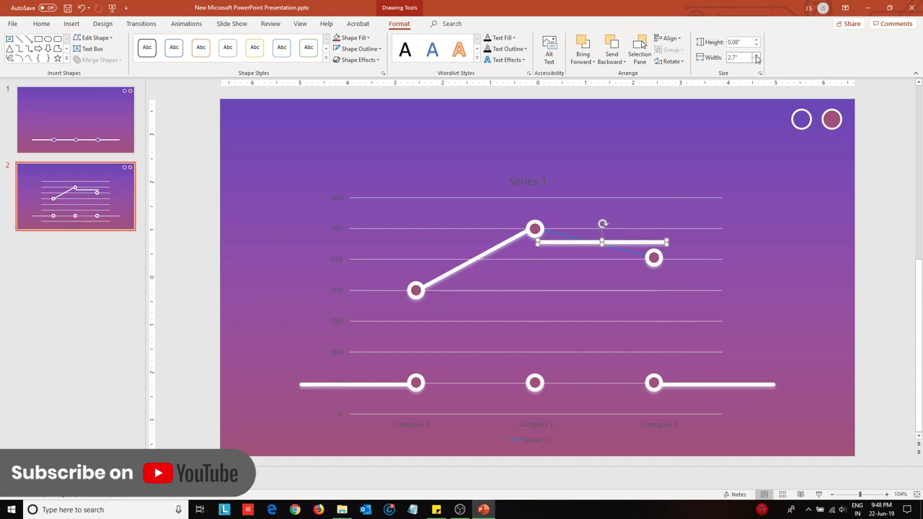
mouse_move(598, 224)
mouse_down()
mouse_move(610, 225)
mouse_move(610, 250)
mouse_up()
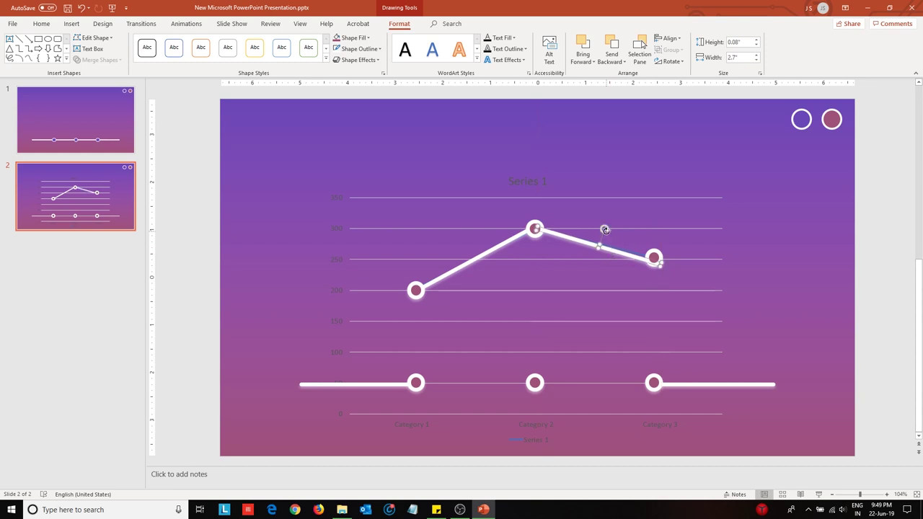
click(755, 61)
drag(603, 229, 602, 228)
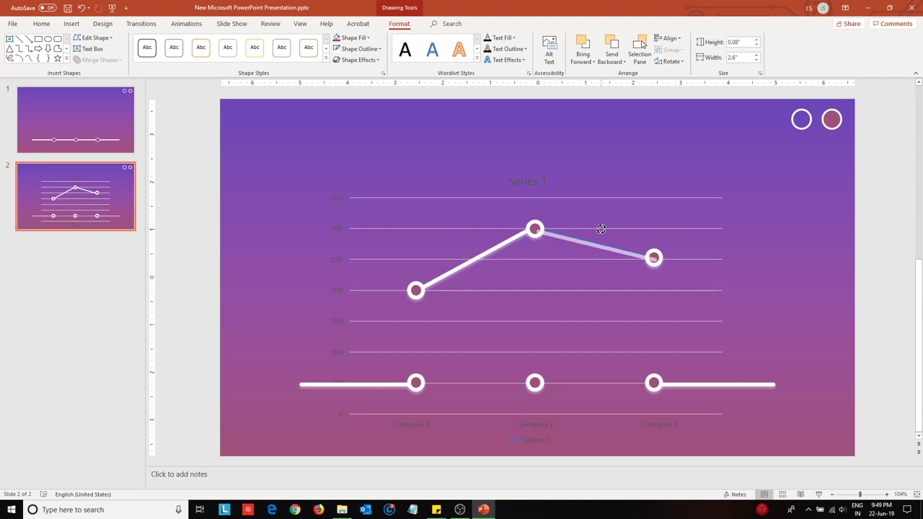
drag(602, 228, 602, 228)
key(Escape)
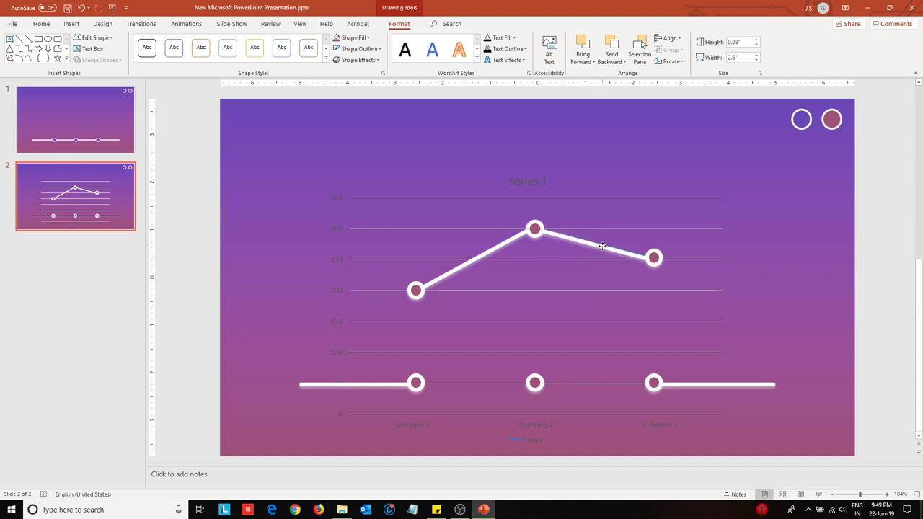
click(603, 245)
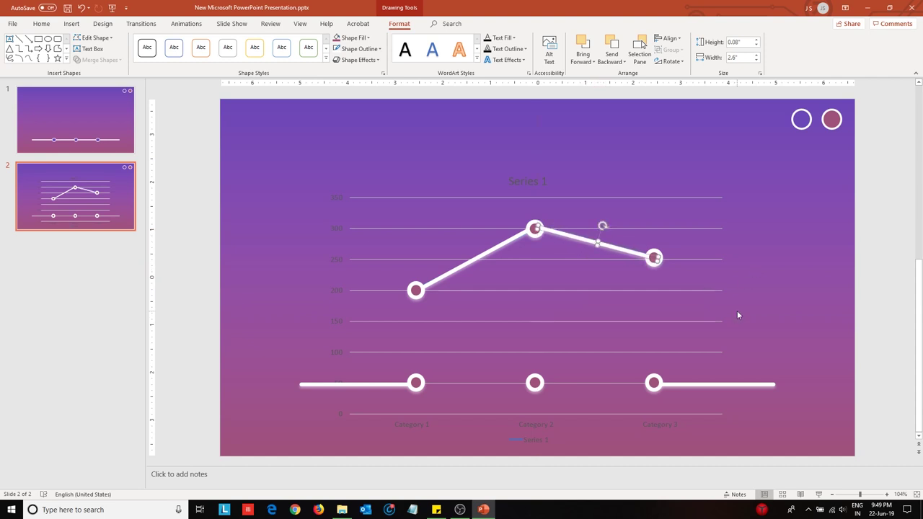
click(774, 335)
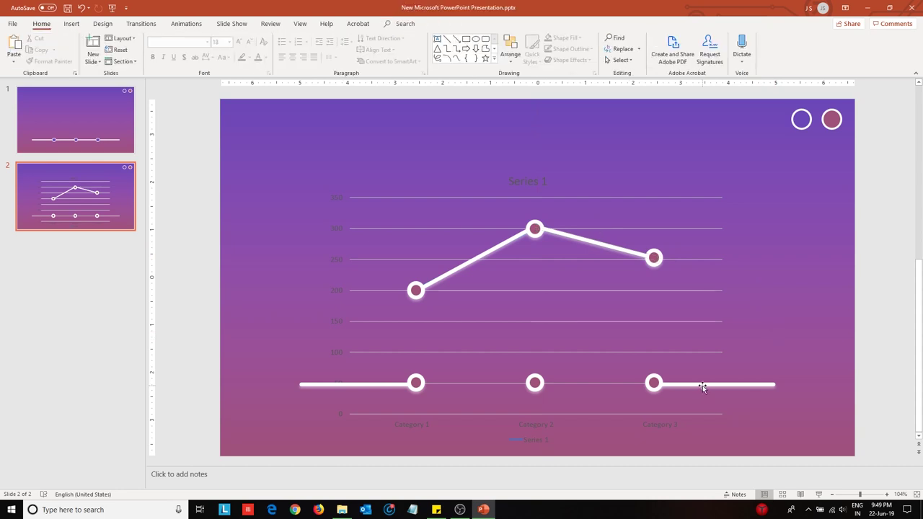
- Move the bottom-right and bottom-left lines up to extend past the 250 and 200 points
mouse_move(703, 383)
mouse_down()
mouse_move(723, 266)
mouse_move(706, 257)
mouse_move(724, 251)
mouse_up()
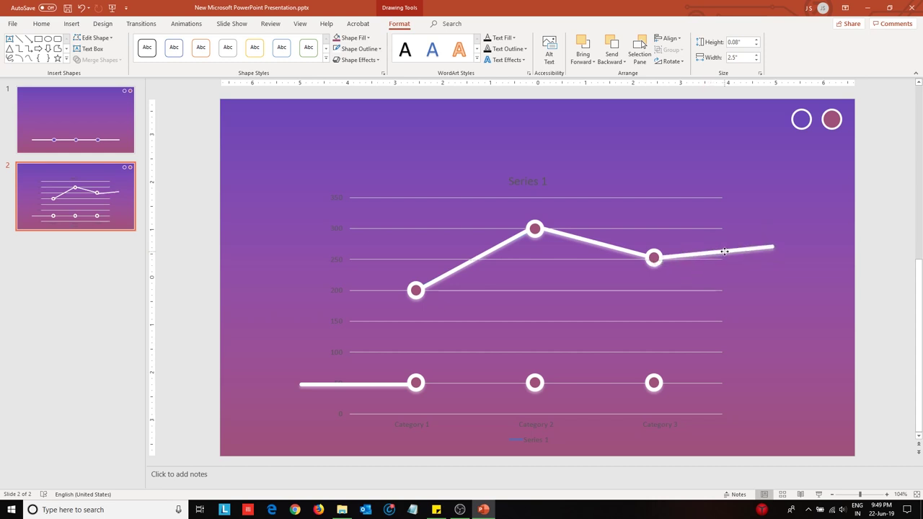
mouse_move(355, 384)
mouse_down()
mouse_move(346, 277)
mouse_move(348, 308)
mouse_up()
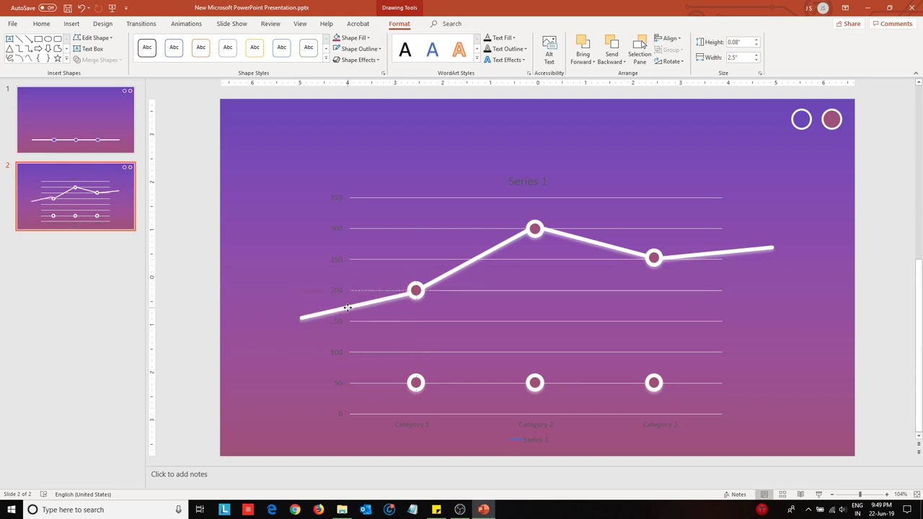
drag(347, 307, 347, 307)
- Delete the chart and the three small circles, leaving only the trend line on slide 2
click(790, 351)
click(719, 194)
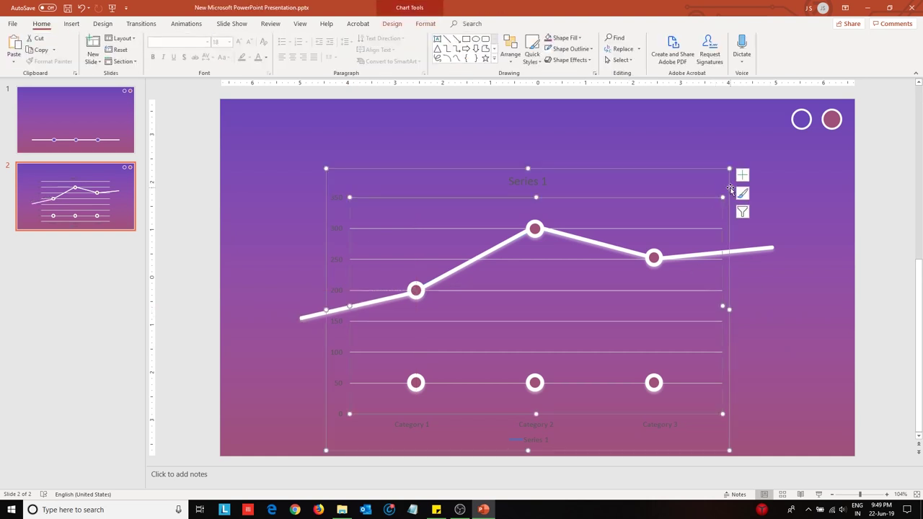
key(Delete)
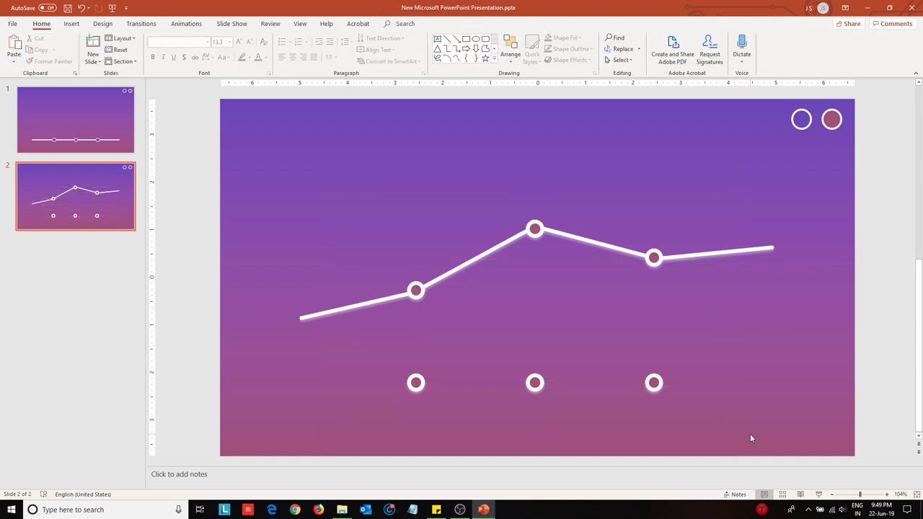
drag(750, 438, 347, 355)
key(Delete)
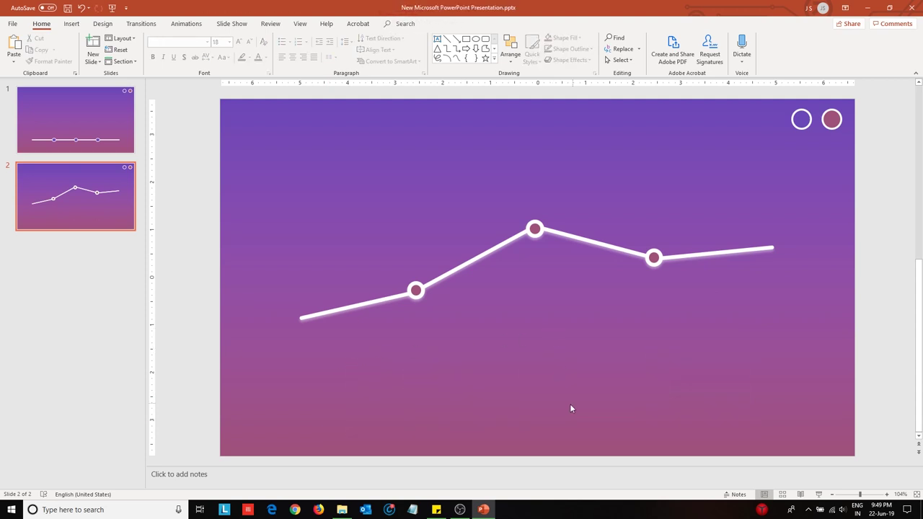
- Apply a Morph transition to slide 2, save, and return to slide 1
click(130, 23)
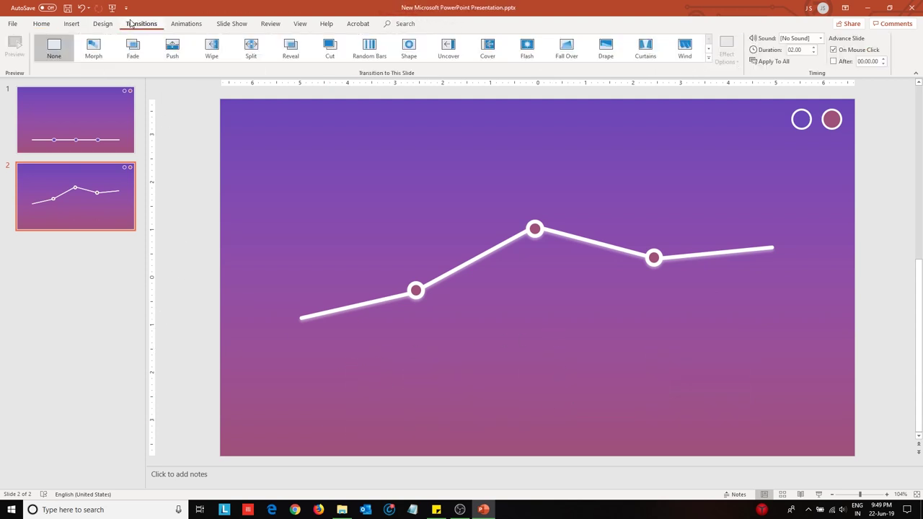
click(92, 49)
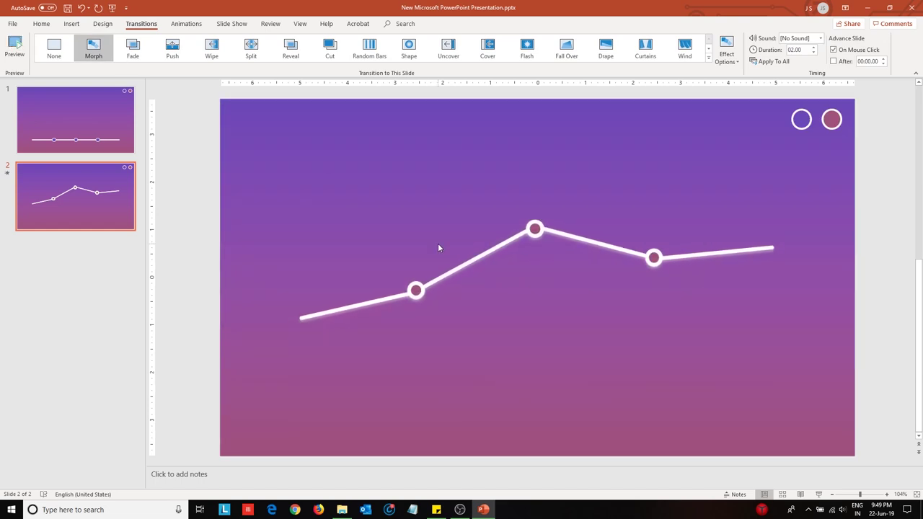
click(41, 24)
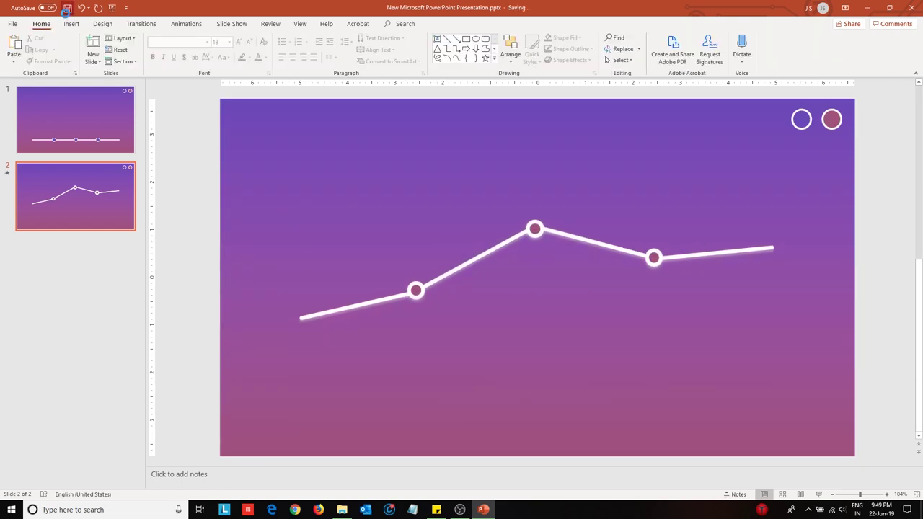
click(81, 8)
click(130, 23)
click(93, 48)
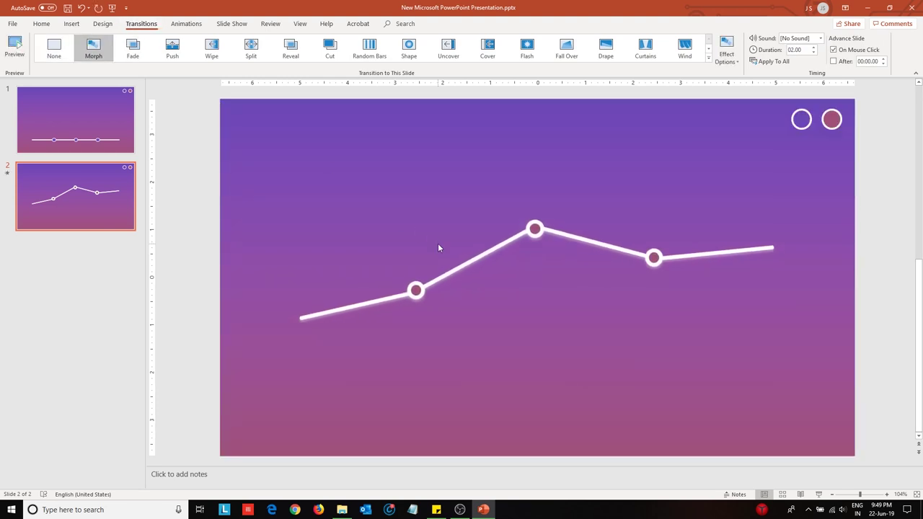
click(41, 23)
click(67, 8)
click(96, 136)
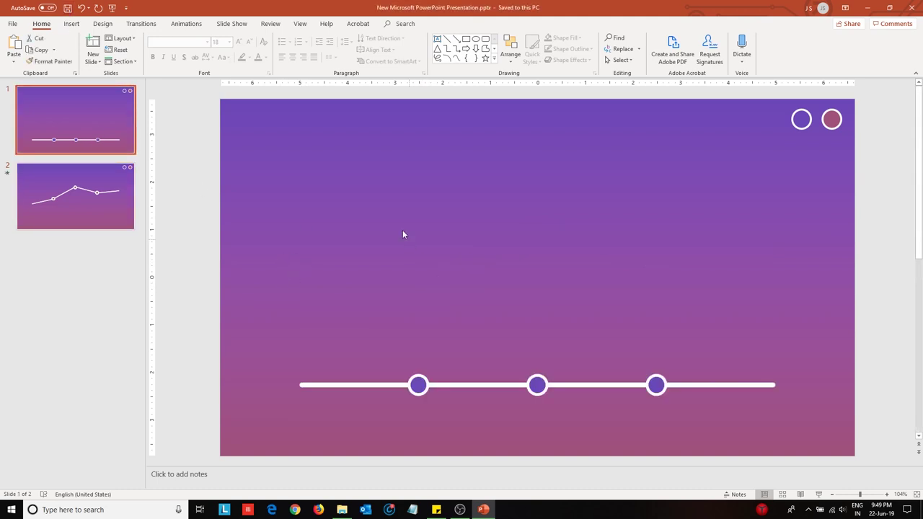
- Copy the line piece below the first circle and stretch it into a thick rounded bar
click(364, 387)
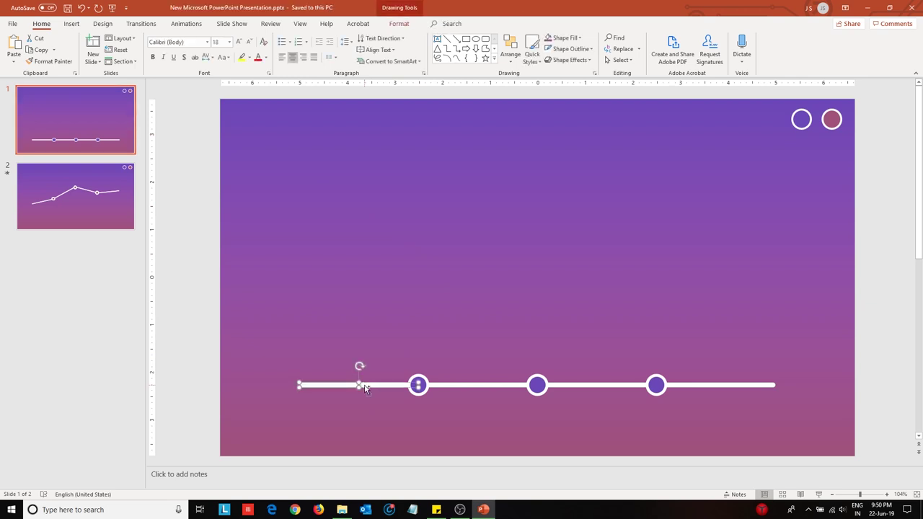
drag(365, 388, 441, 449)
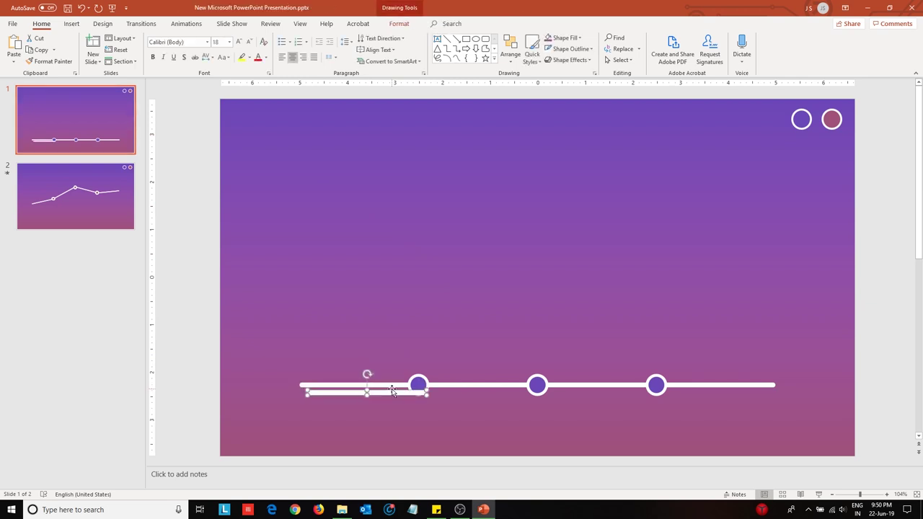
key(ctrl+z)
click(483, 242)
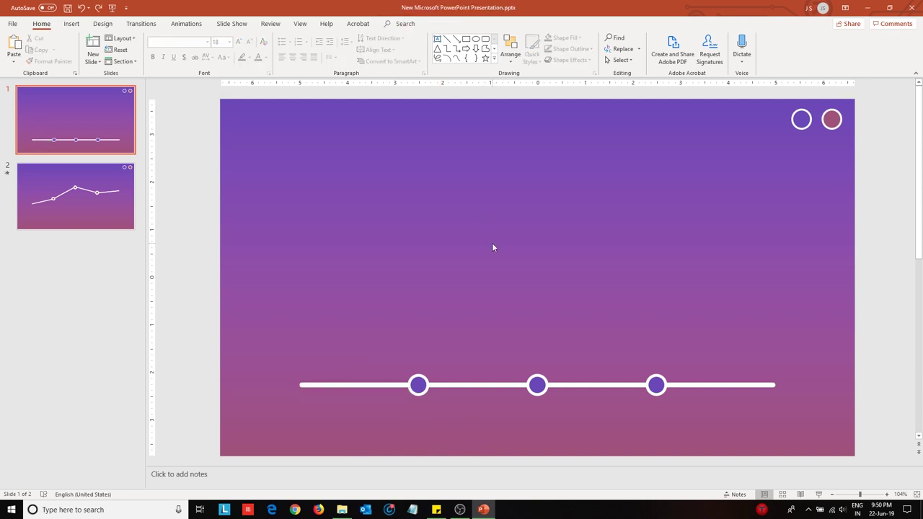
click(370, 386)
drag(370, 386, 442, 418)
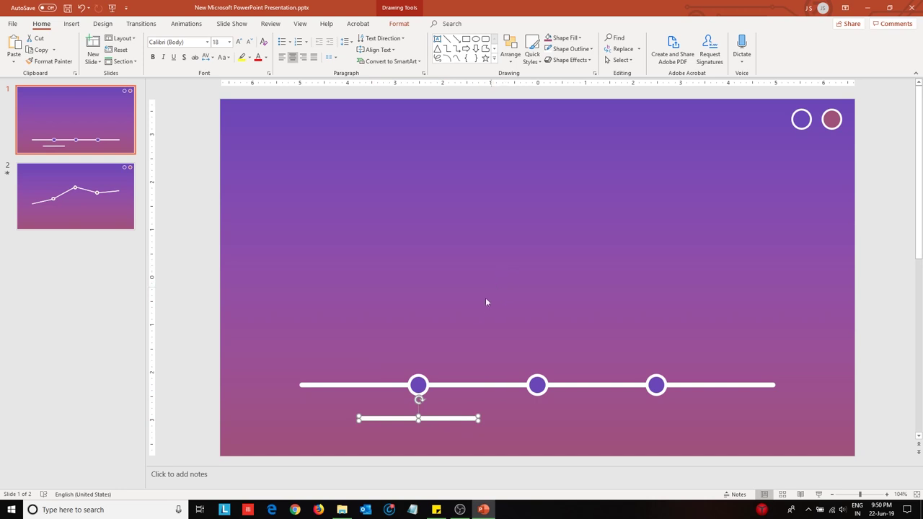
drag(419, 410, 429, 427)
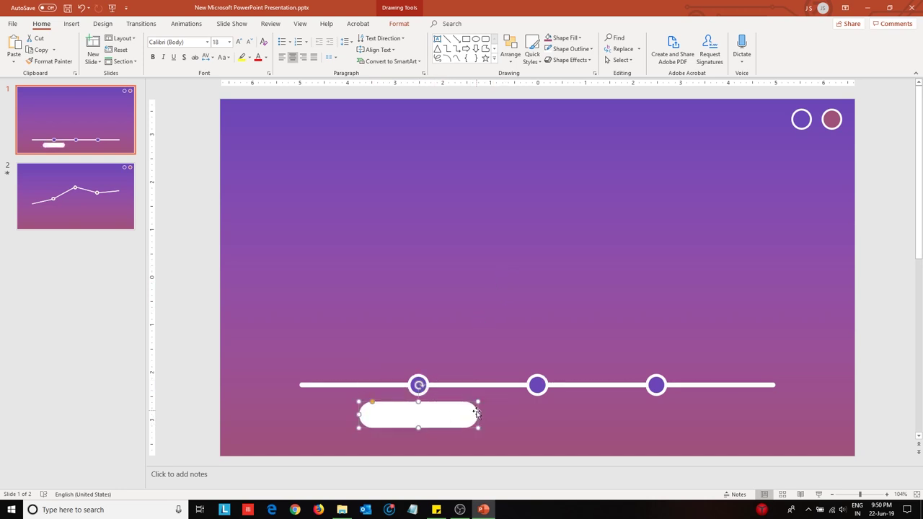
- Give the rounded bar No Fill and a white outline, then make it ready for text
click(403, 26)
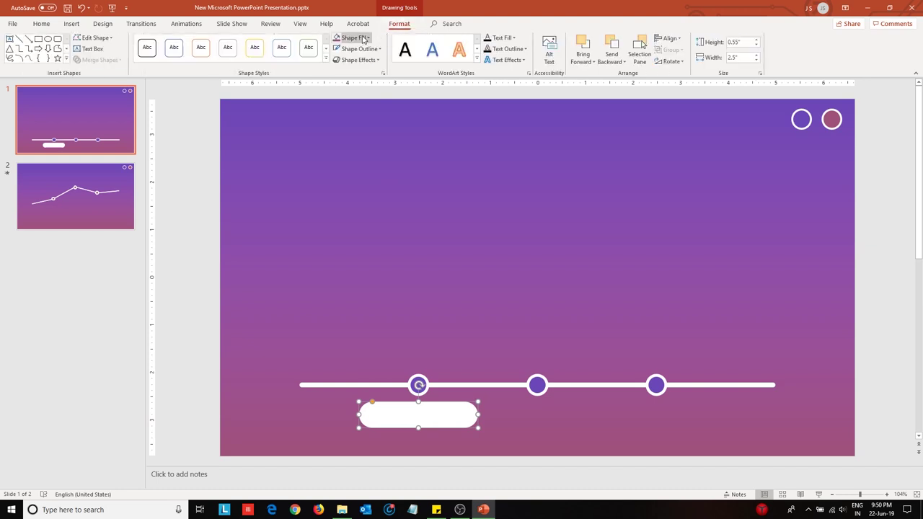
click(352, 37)
click(361, 171)
click(359, 48)
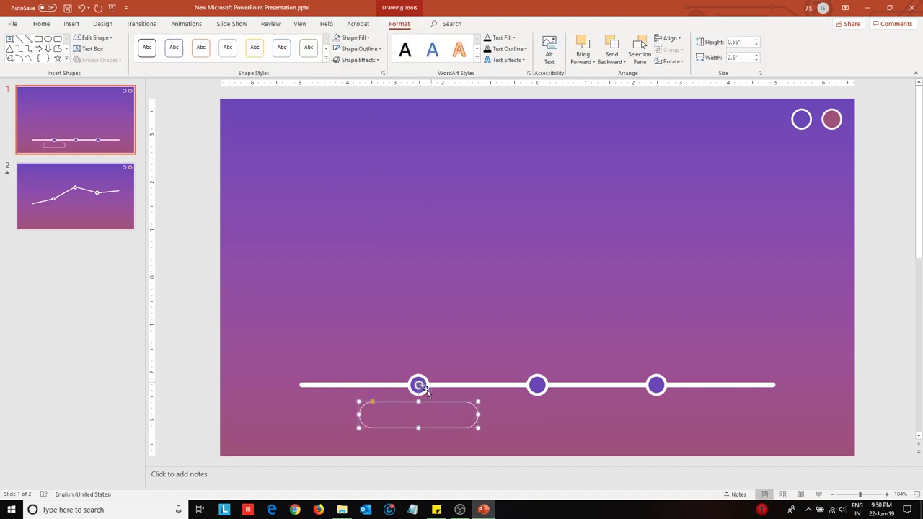
right_click(428, 426)
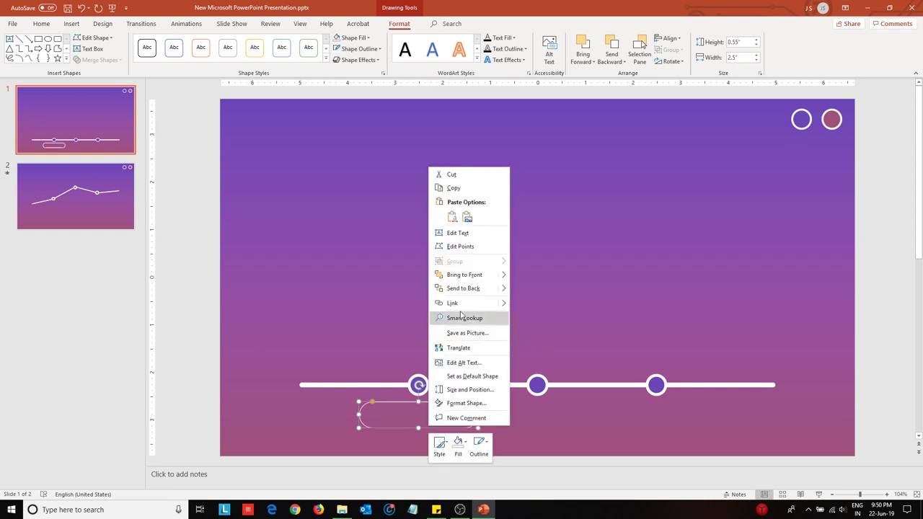
click(478, 237)
- Type the Jan 2019 label in Adobe Gothic Std B, size 20, centred under the first circle
key(Caps_Lock)
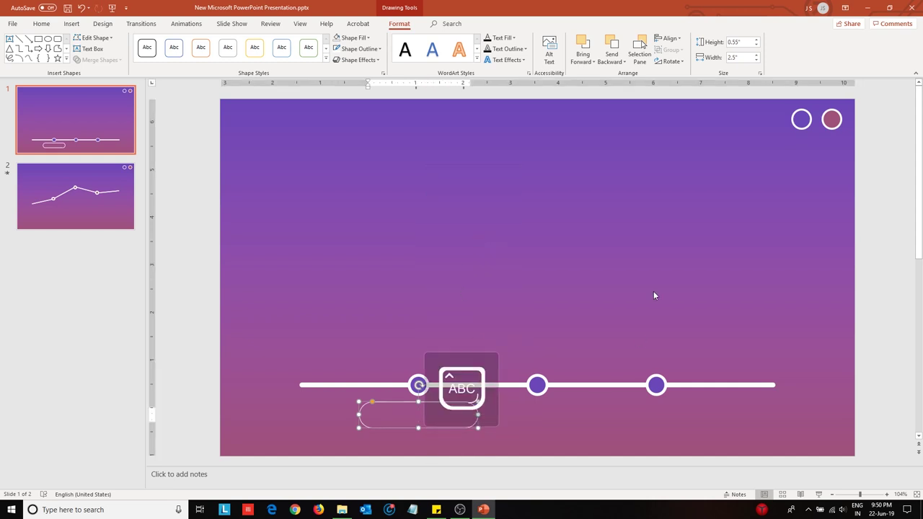
click(418, 415)
text(Jan2)
text(019)
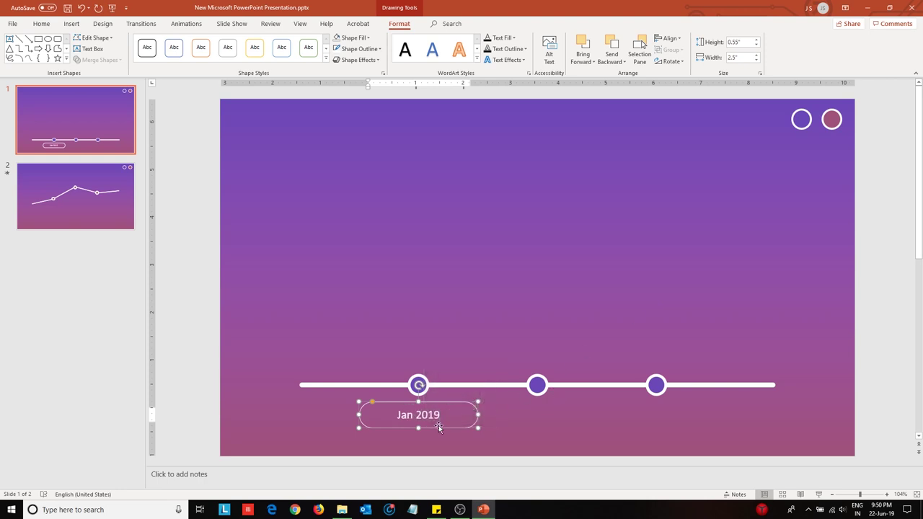
click(438, 428)
click(43, 24)
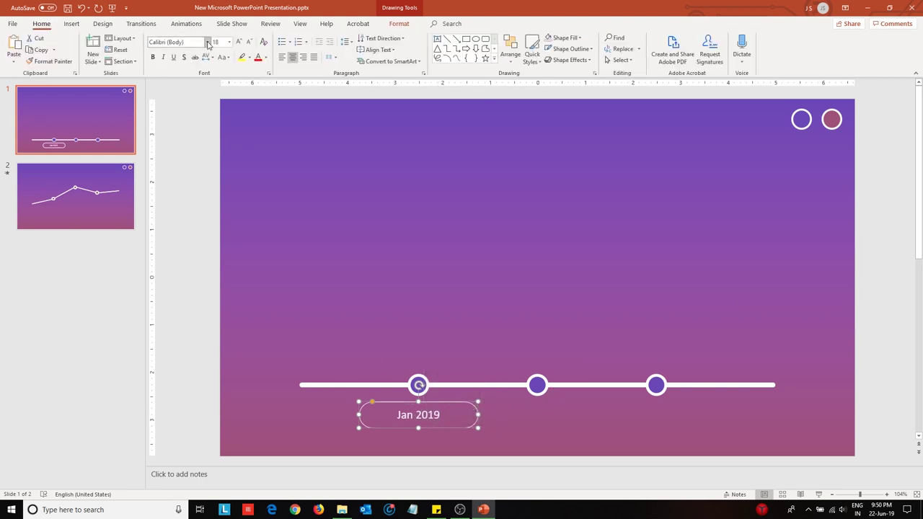
click(207, 43)
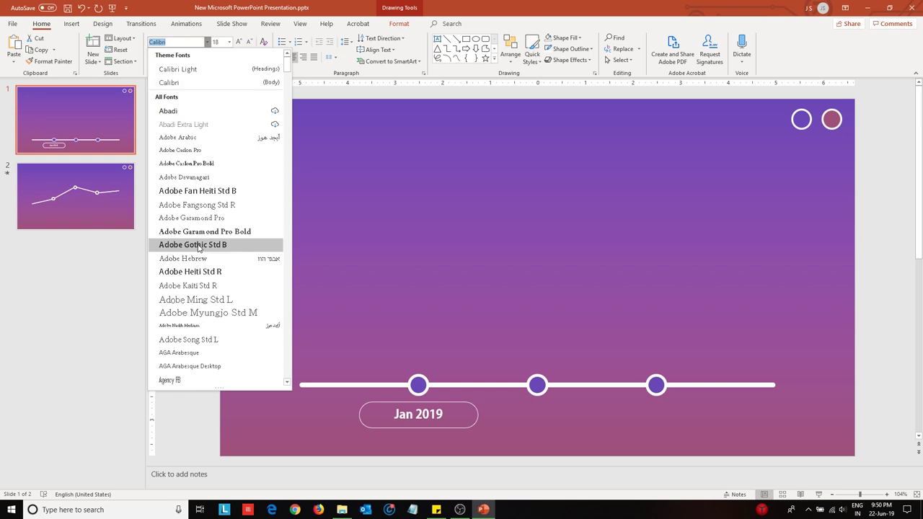
click(199, 245)
click(238, 43)
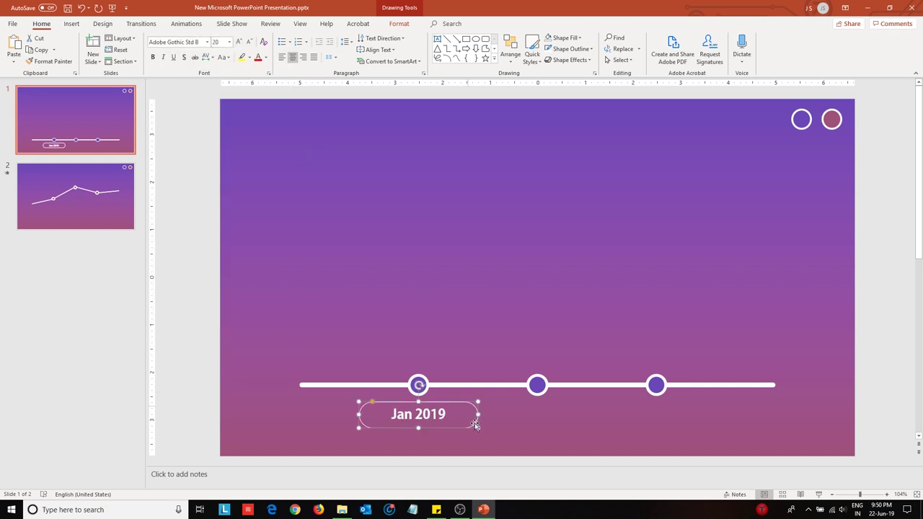
mouse_move(476, 414)
mouse_down()
mouse_move(453, 414)
mouse_move(444, 429)
mouse_up()
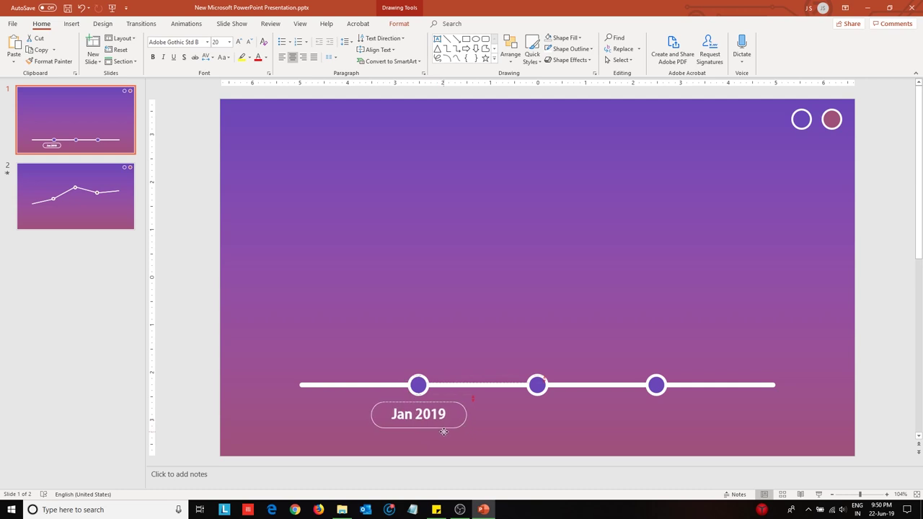
drag(443, 431, 684, 434)
- Retype the copied labels under the other circles as Feb 2019 and Mar 2019
click(529, 412)
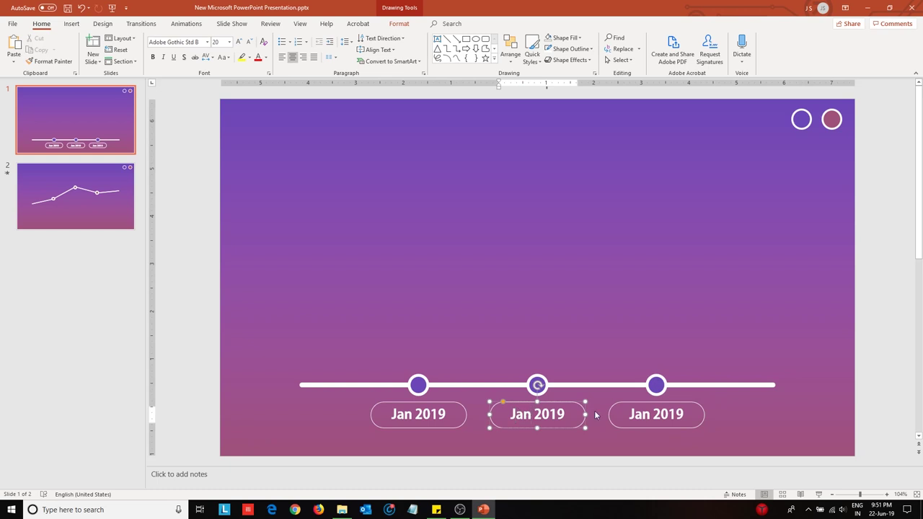
key(BackSpace)
key(BackSpace)
key(BackSpace)
text(Feb)
click(651, 420)
key(BackSpace)
key(BackSpace)
key(BackSpace)
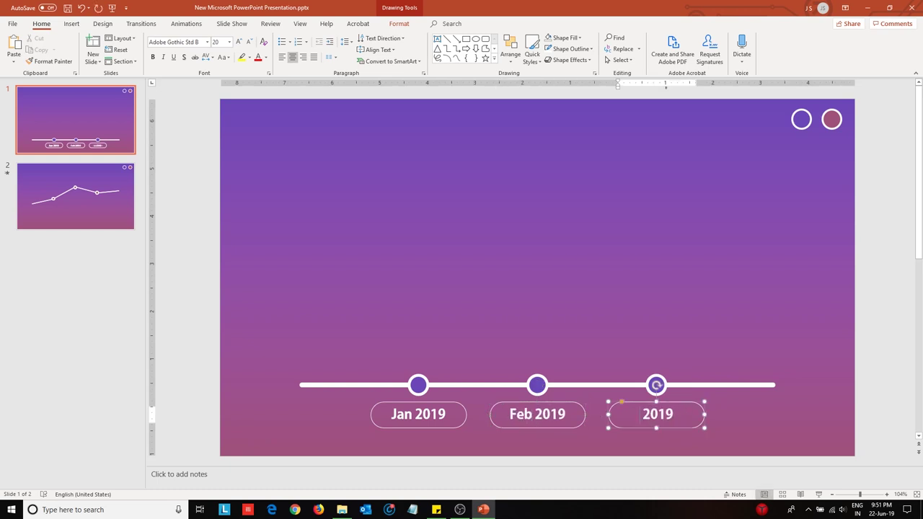
text(Mar)
click(628, 428)
- Copy a label to the slide top and make it an INVENTORY TREND title at 36 pt
drag(629, 428, 546, 145)
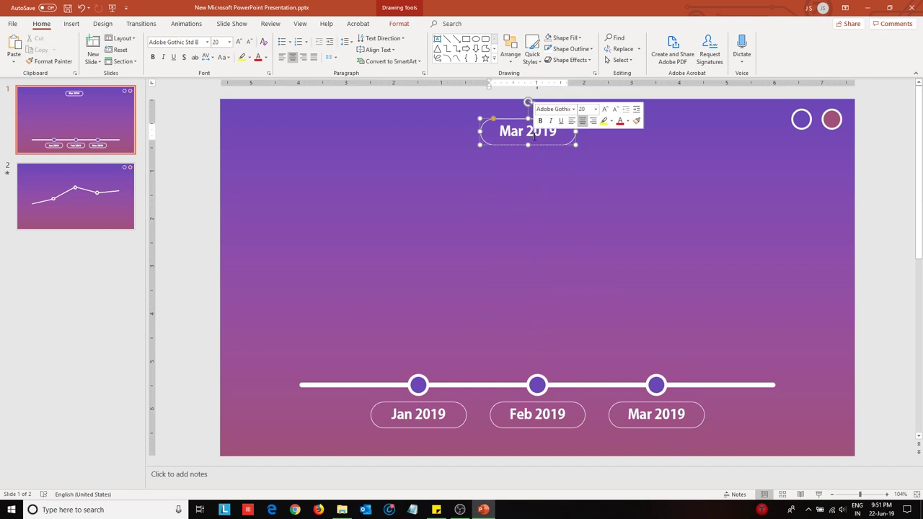
drag(560, 131, 493, 122)
click(472, 119)
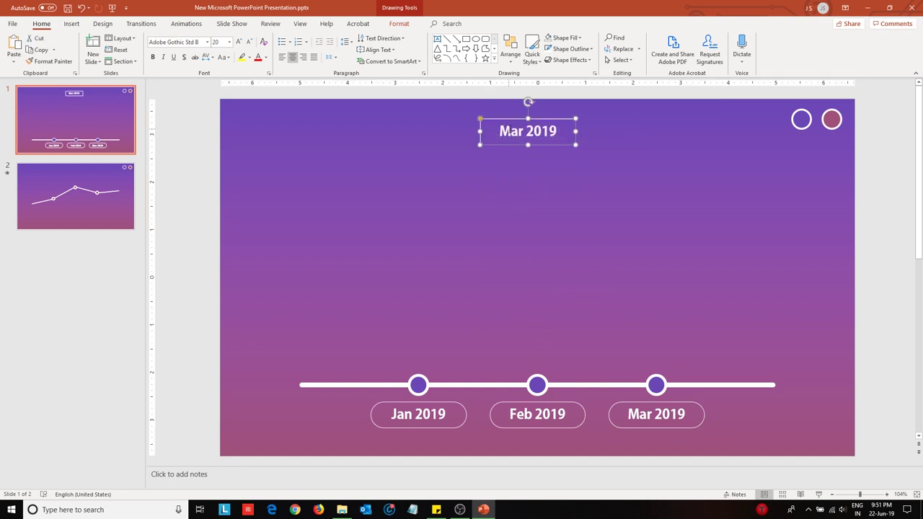
key(ctrl+a)
text(INVENT)
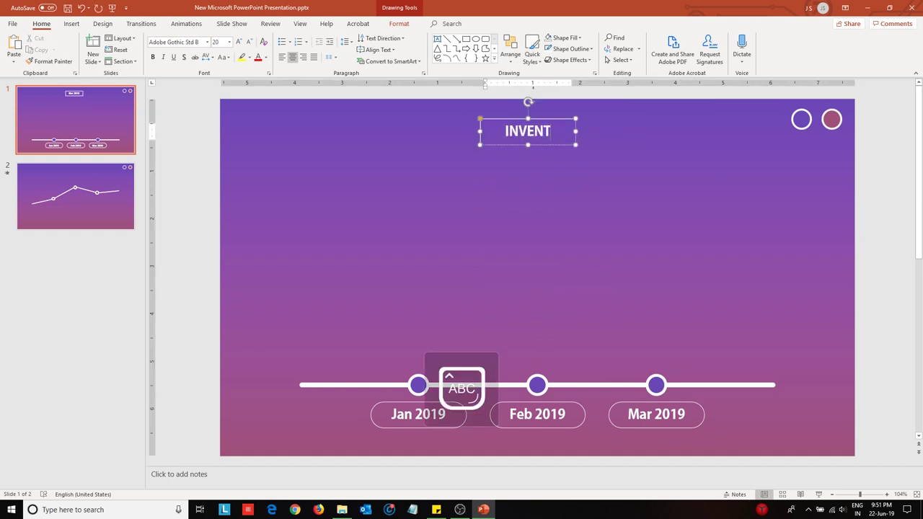
text(ORY TREND)
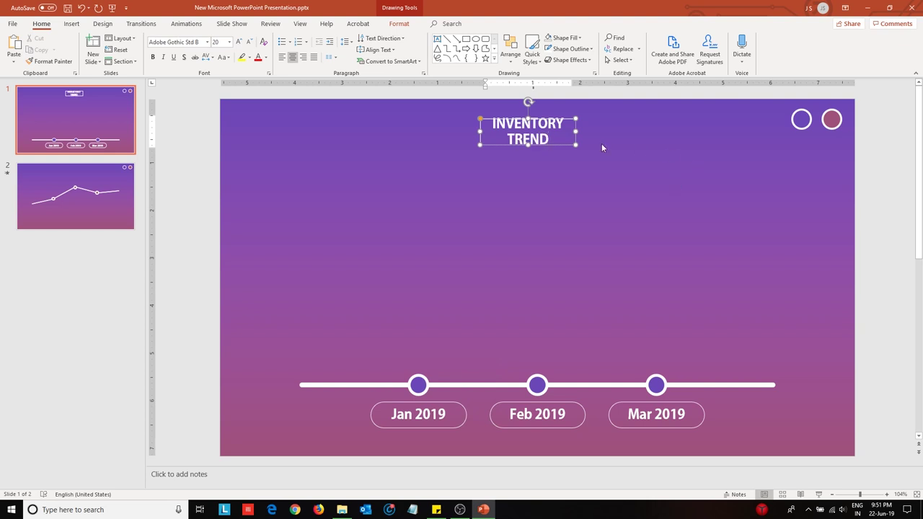
click(553, 145)
click(216, 42)
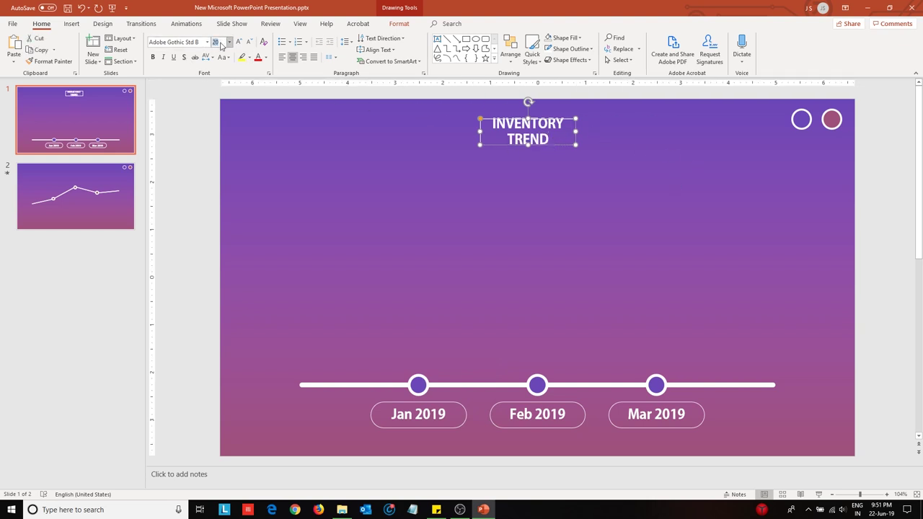
text(36)
key(Return)
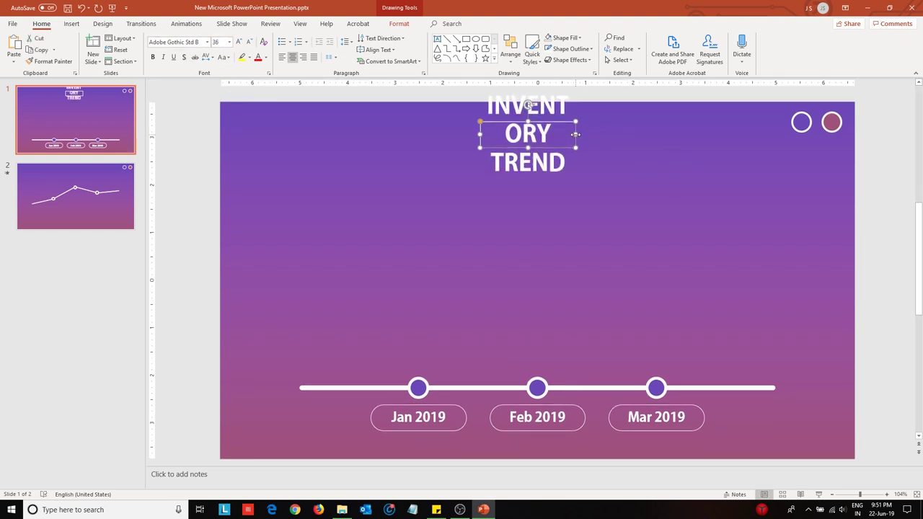
drag(575, 134, 722, 131)
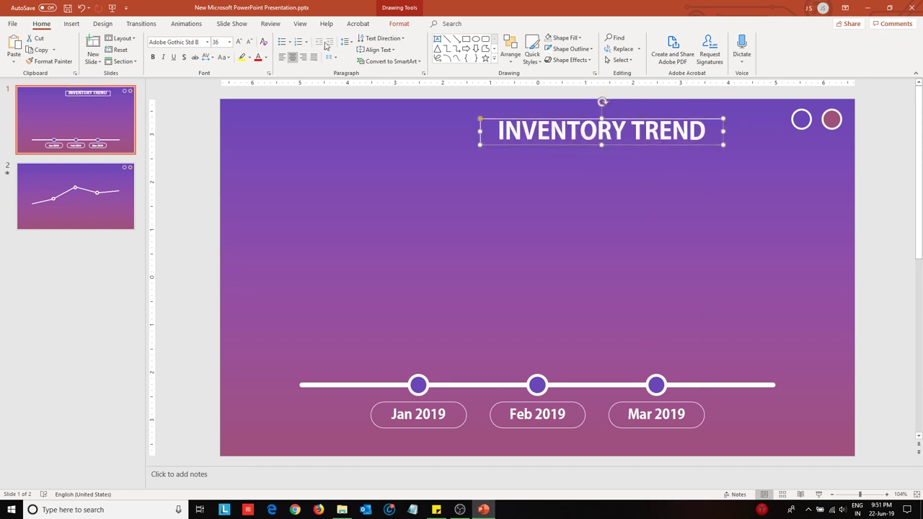
- Add a 'Stock (in million units)' subtitle at 20 pt below the title
click(399, 23)
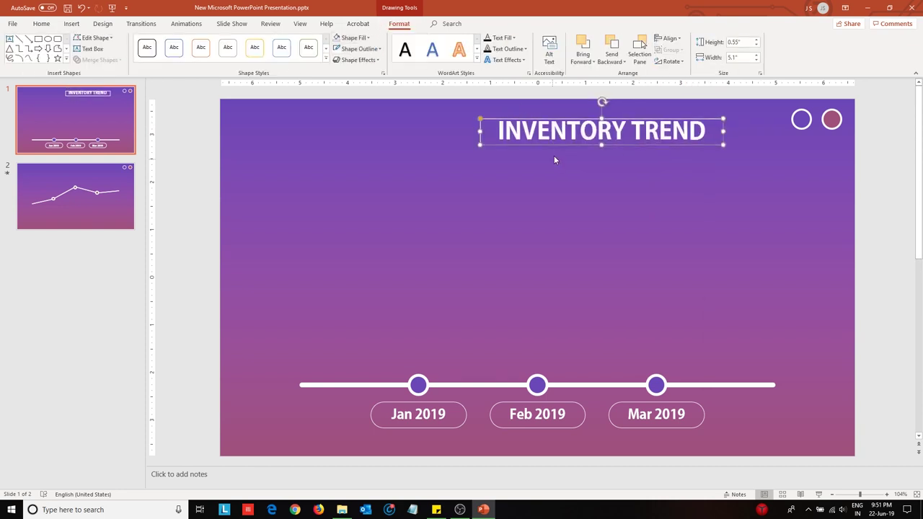
drag(569, 144, 508, 146)
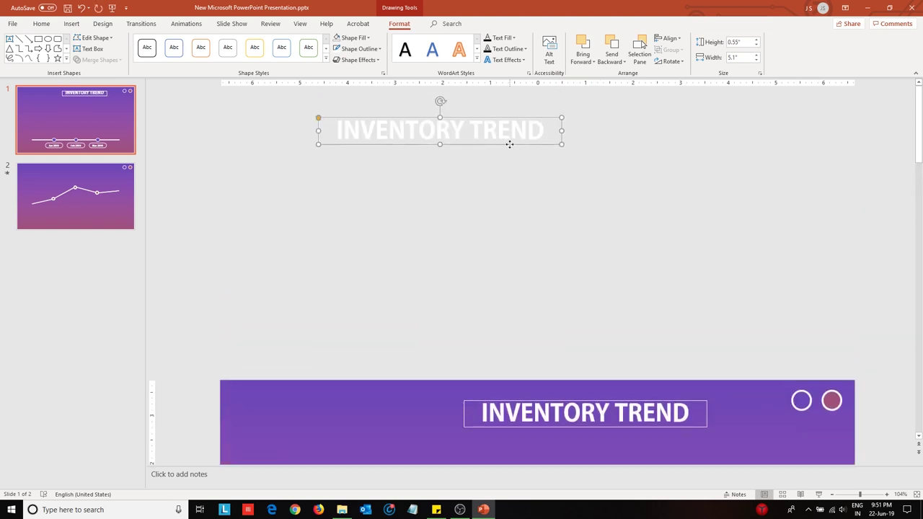
drag(509, 144, 646, 433)
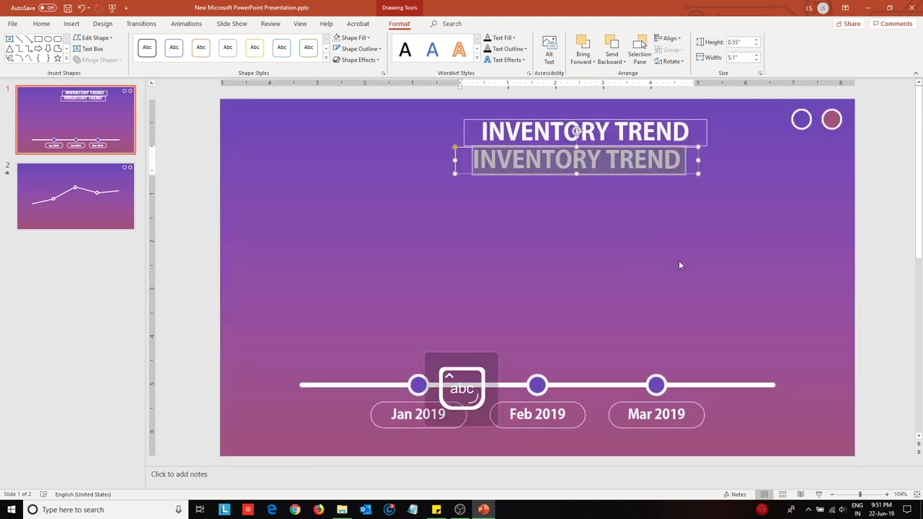
text(Stock )
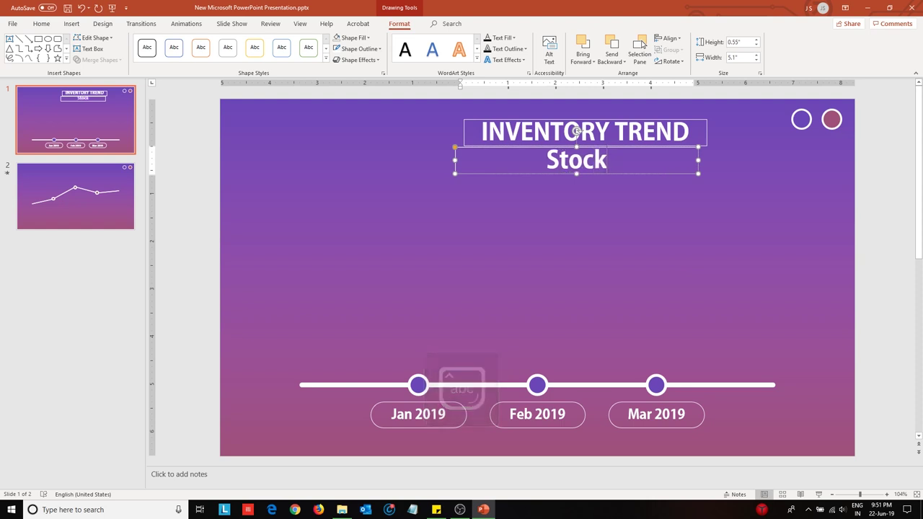
text((in mill)
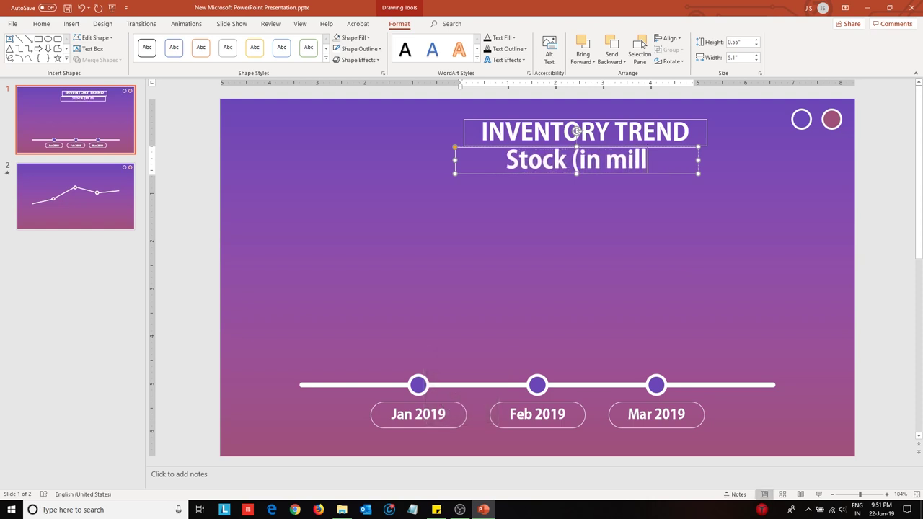
text(ion units))
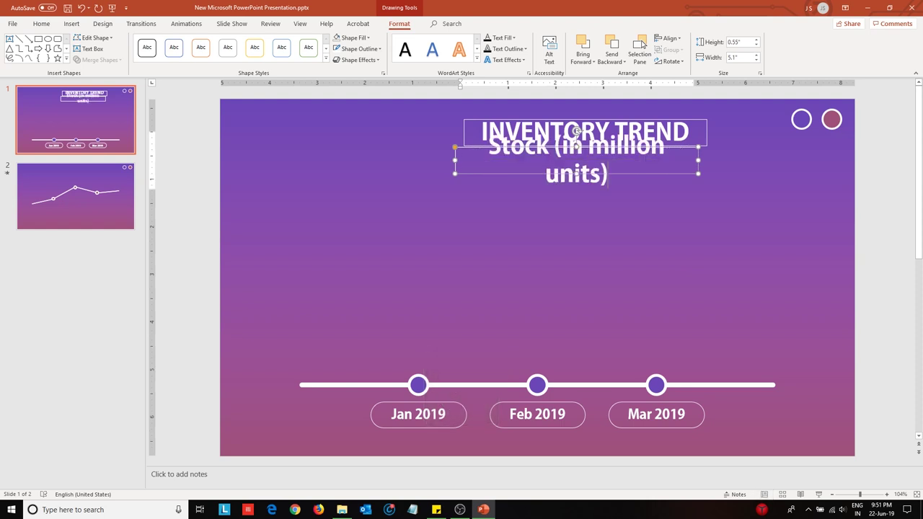
drag(698, 159, 749, 159)
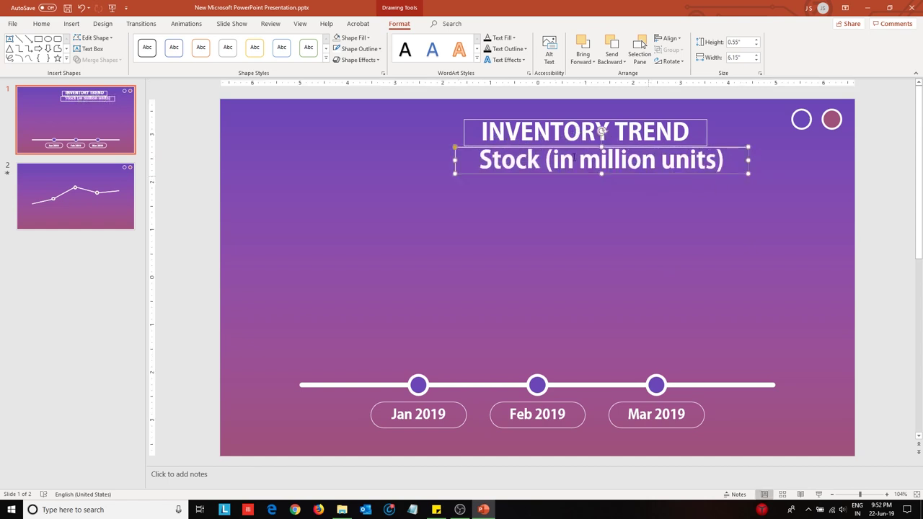
click(41, 24)
click(222, 45)
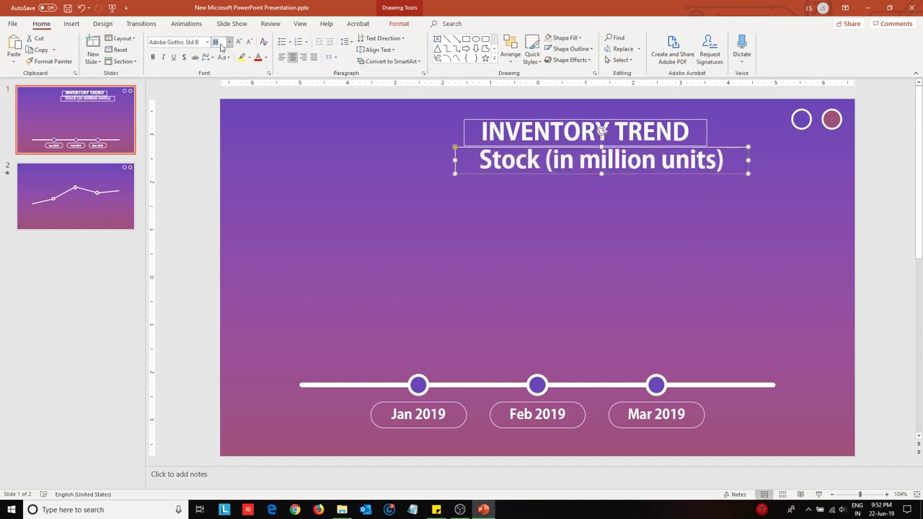
key(Return)
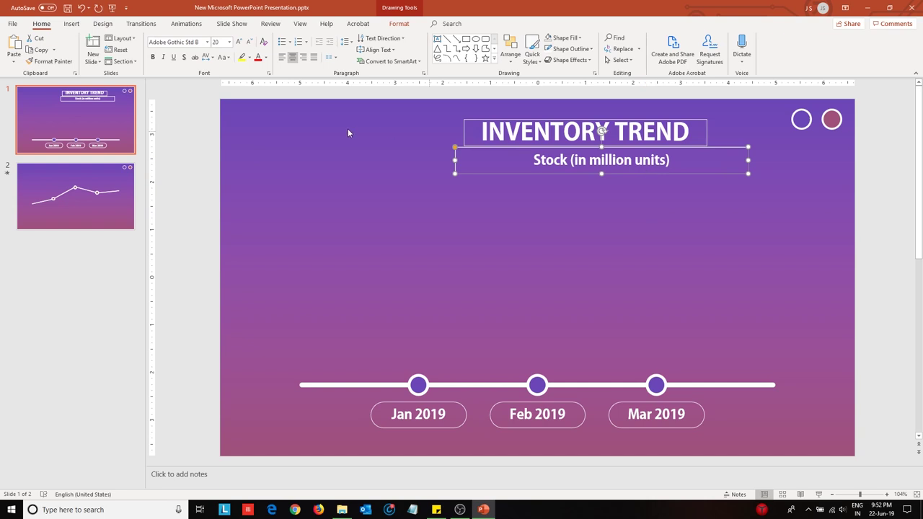
click(348, 133)
mouse_move(704, 130)
mouse_down()
mouse_move(663, 127)
mouse_move(685, 124)
mouse_up()
click(734, 205)
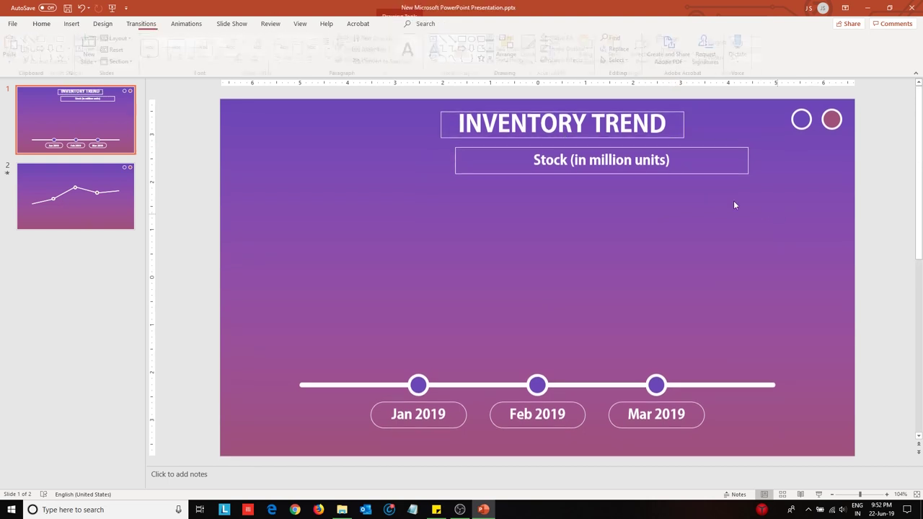
- Remove the outlines from title and subtitle and centre both horizontally on the slide
drag(778, 196, 417, 102)
click(357, 49)
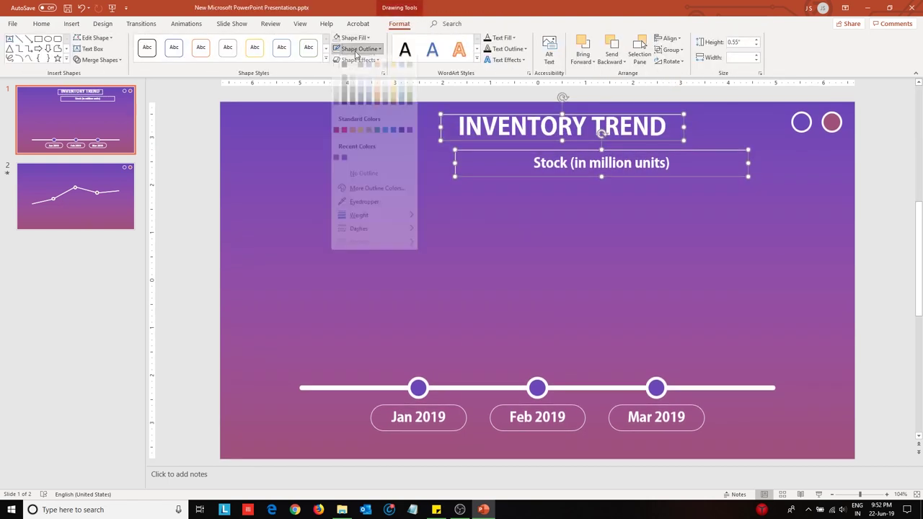
click(355, 178)
click(621, 139)
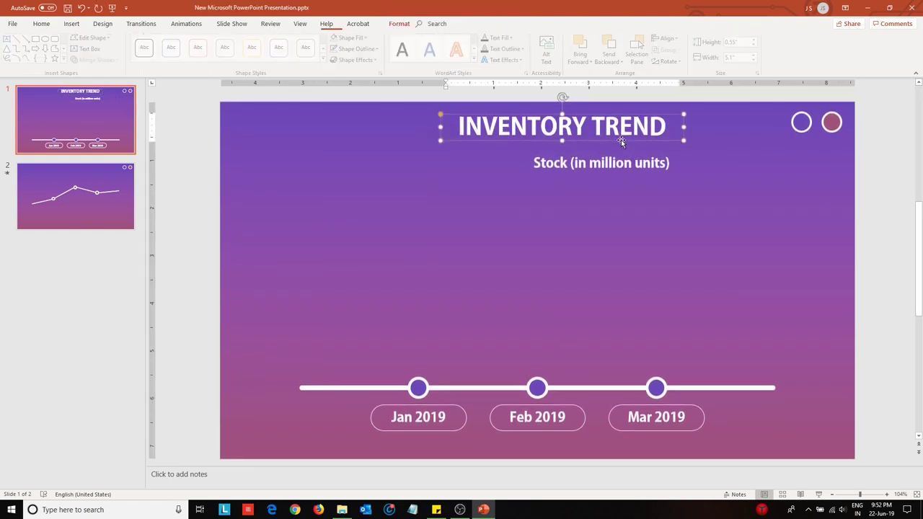
click(667, 38)
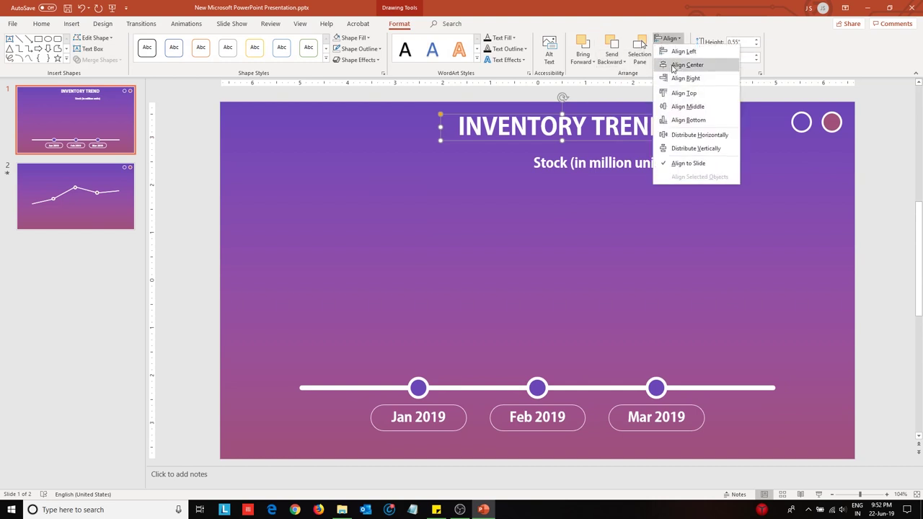
click(678, 65)
click(605, 171)
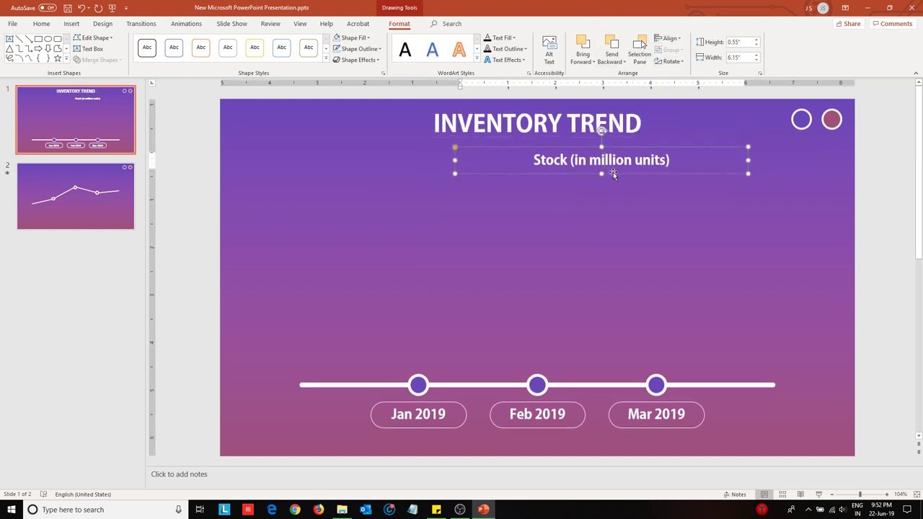
drag(612, 172, 558, 156)
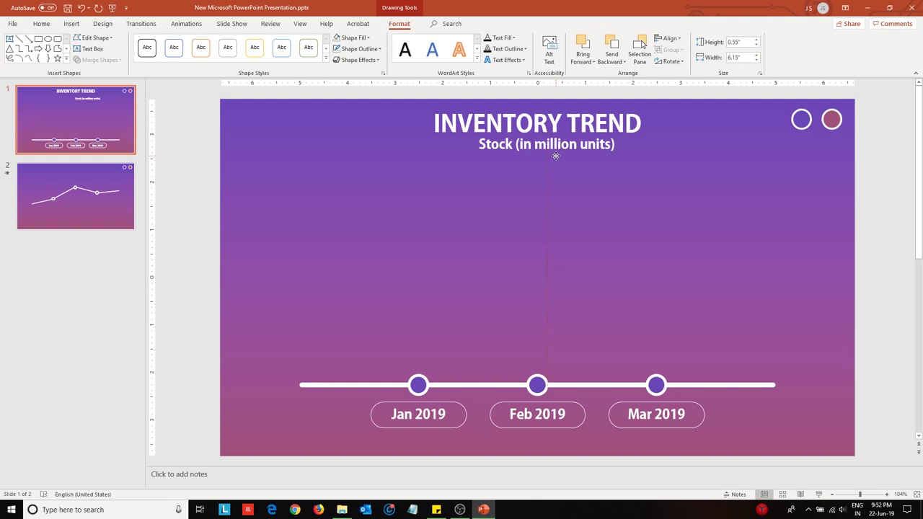
click(556, 156)
click(667, 38)
click(674, 62)
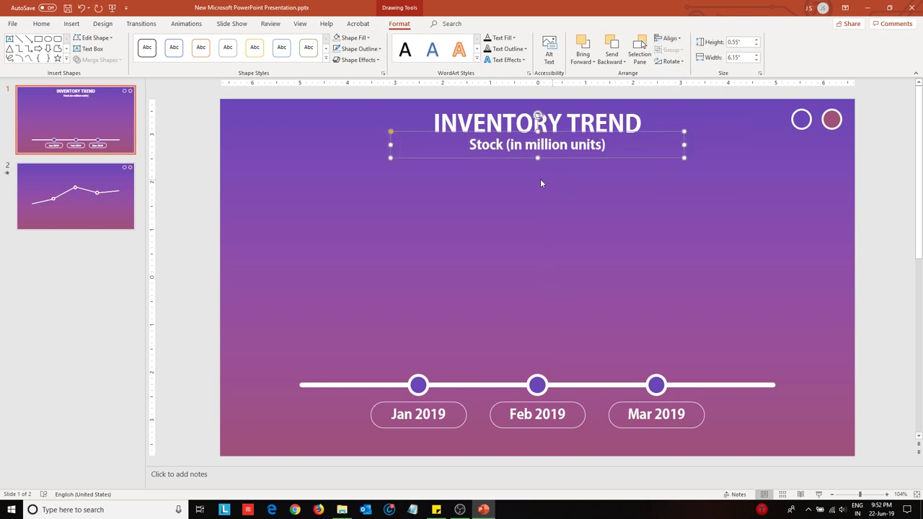
click(459, 189)
- Select the title, subtitle and the Jan 2019 dot and label together
drag(359, 95, 677, 217)
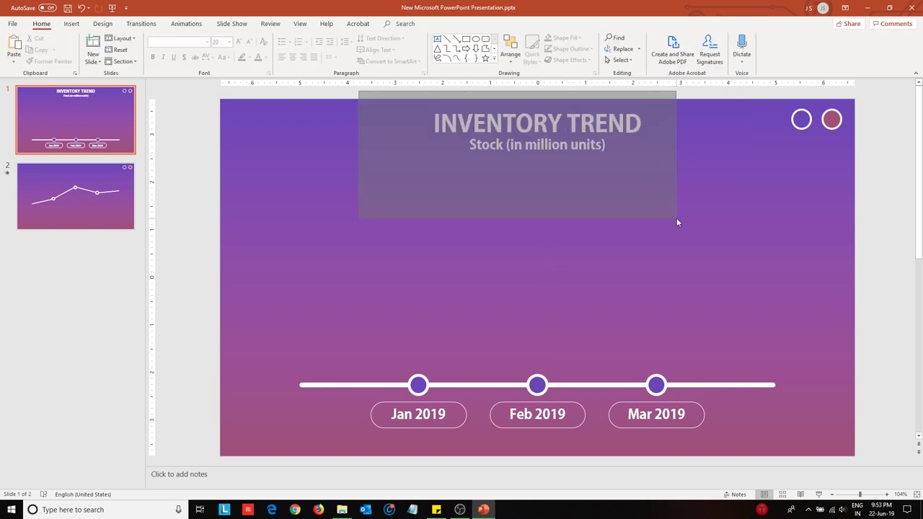
shift+click(424, 432)
shift+click(418, 388)
- Add the Feb and Mar 2019 dots and labels, paste everything onto slide 2, and save
shift+click(537, 388)
shift+click(538, 426)
shift+click(657, 425)
shift+click(657, 388)
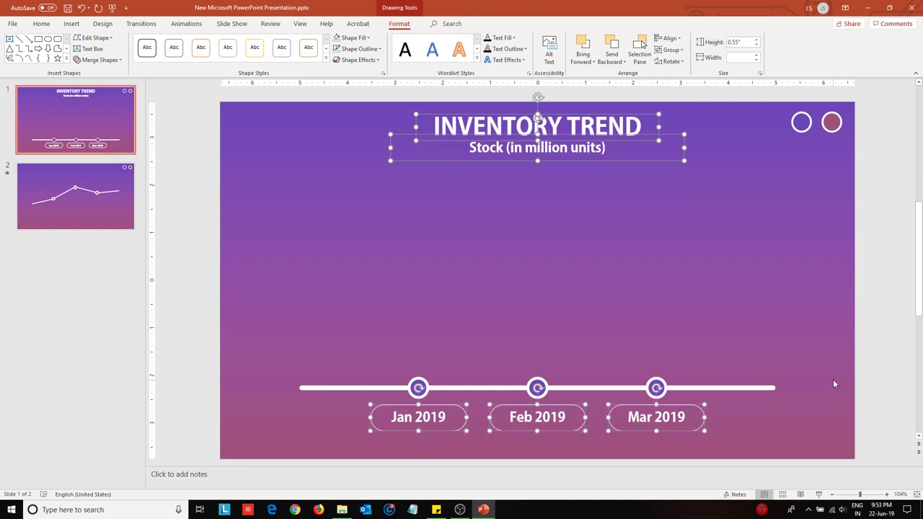
key(ctrl+c)
key(Page_Down)
key(ctrl+v)
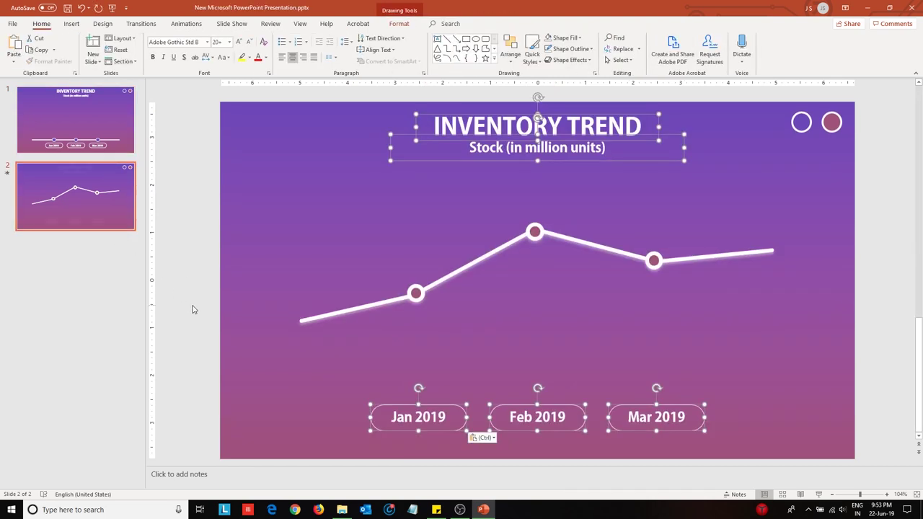
click(240, 260)
key(ctrl+s)
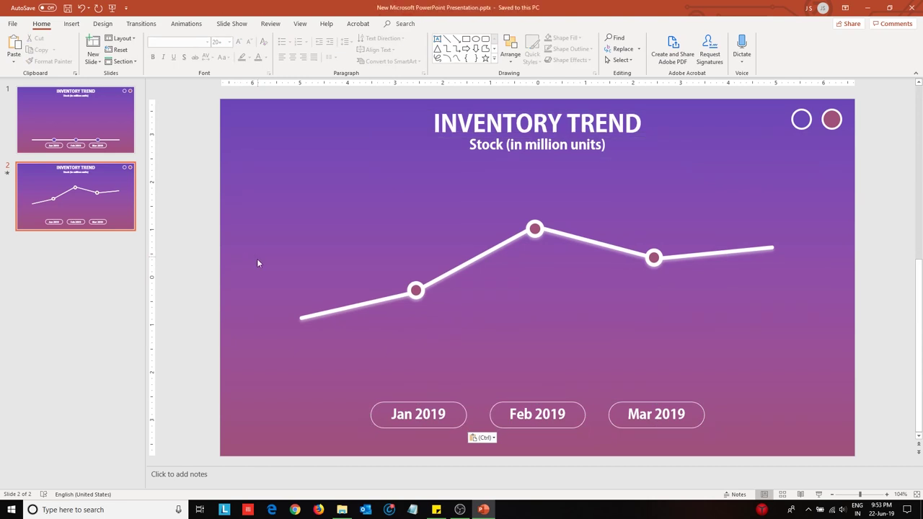
- Duplicate the Jan 2019 label into a narrower, smaller '200' label above the first point
click(438, 429)
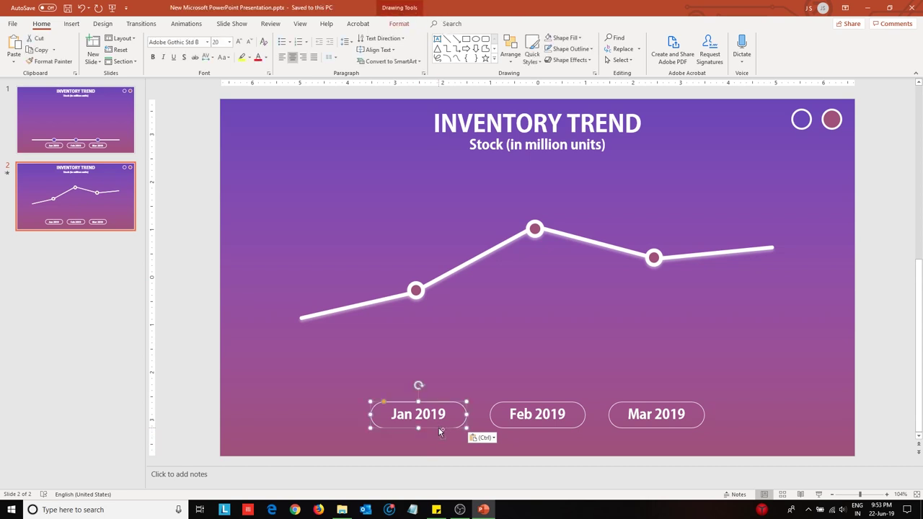
key(ctrl+d)
drag(446, 437, 431, 263)
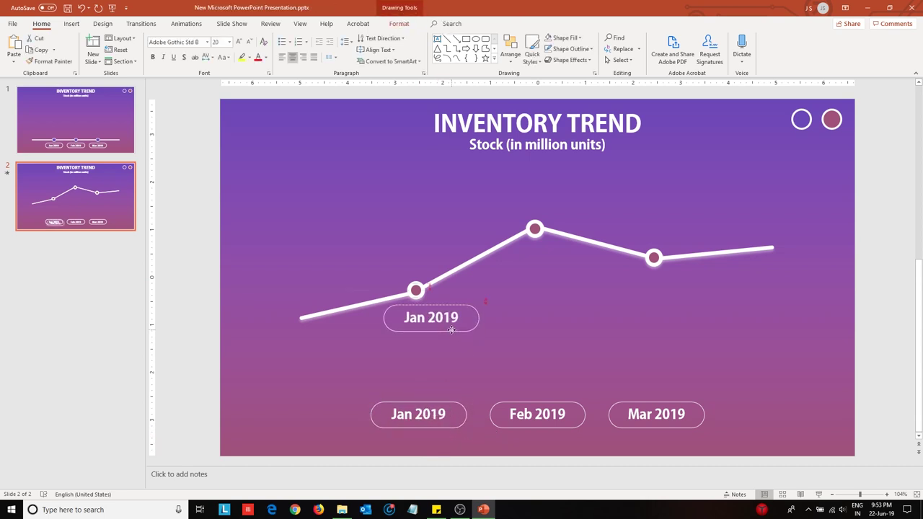
triple_click(411, 248)
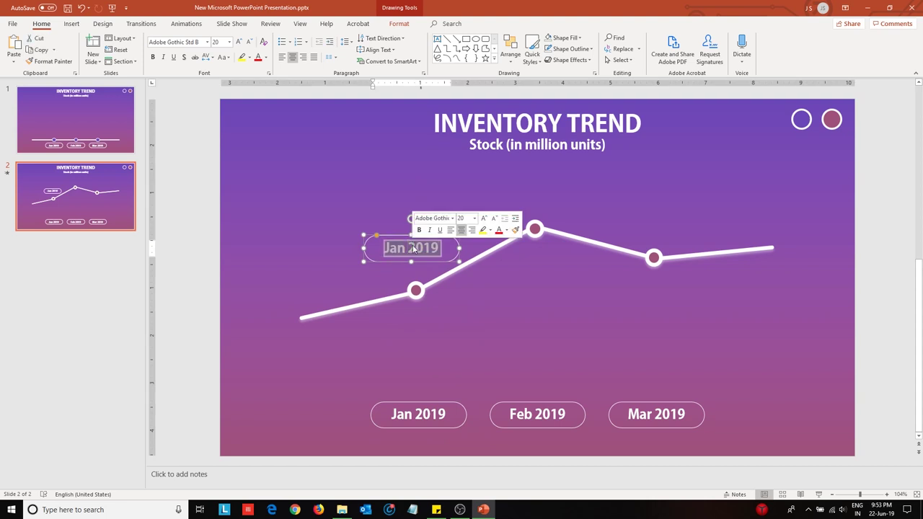
text(200)
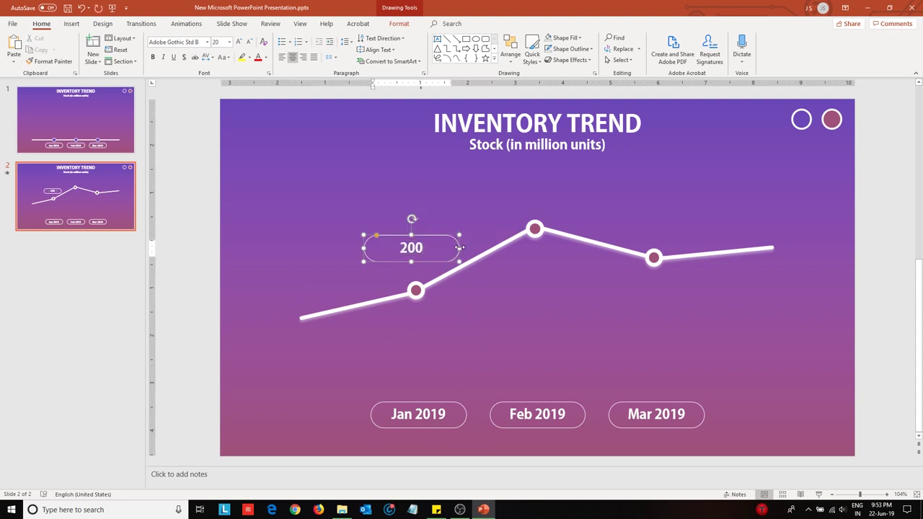
drag(458, 248, 417, 248)
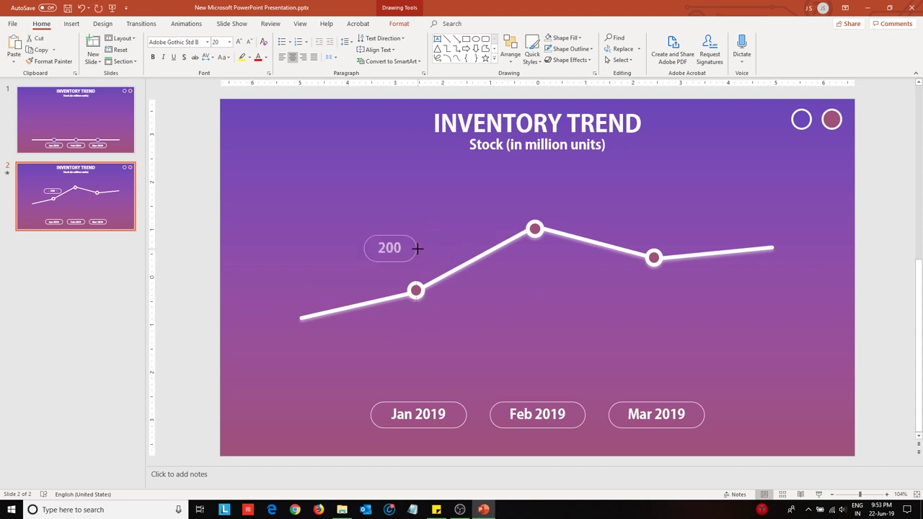
click(247, 41)
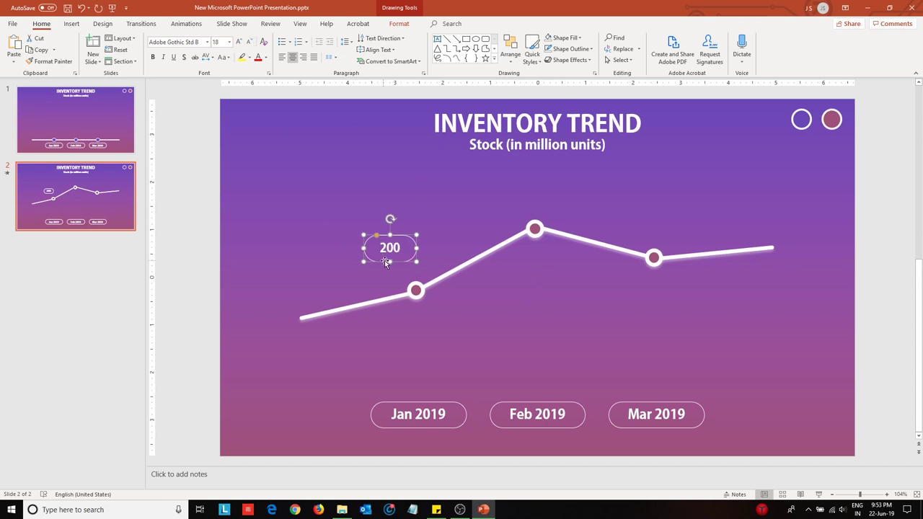
mouse_move(416, 247)
mouse_down()
mouse_move(388, 257)
mouse_move(429, 271)
mouse_up()
- Fill the 200 label white and colour its text purple
click(400, 24)
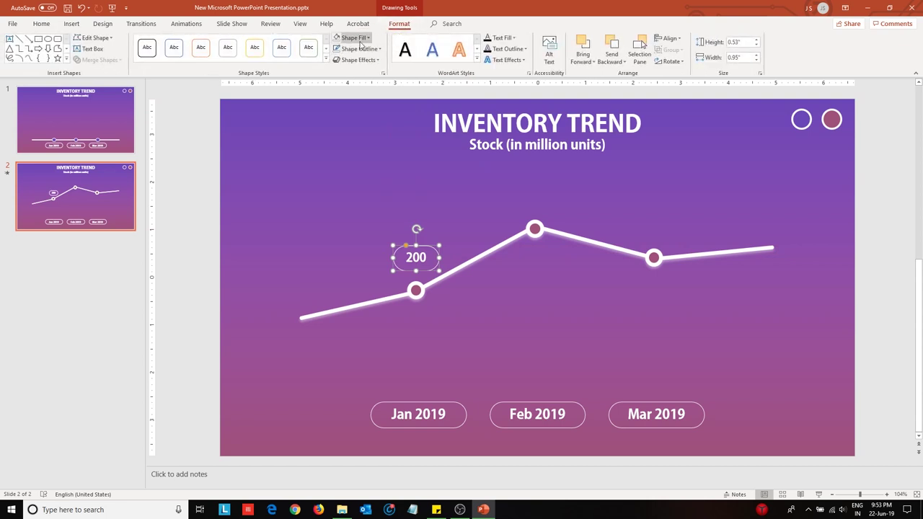
click(367, 37)
click(344, 62)
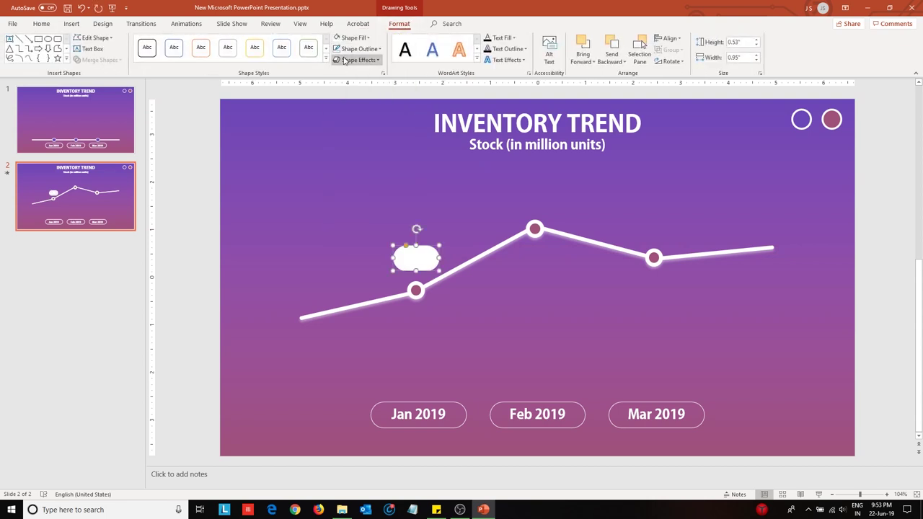
click(353, 50)
click(353, 51)
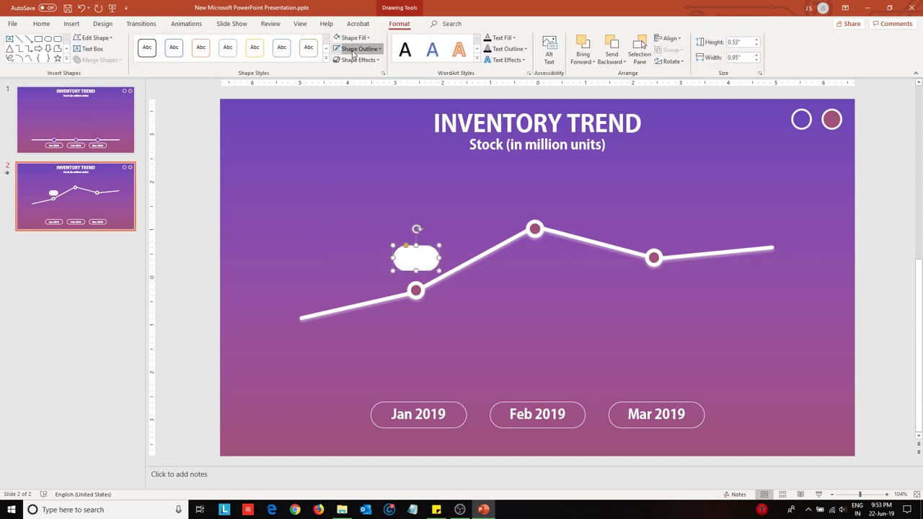
click(503, 37)
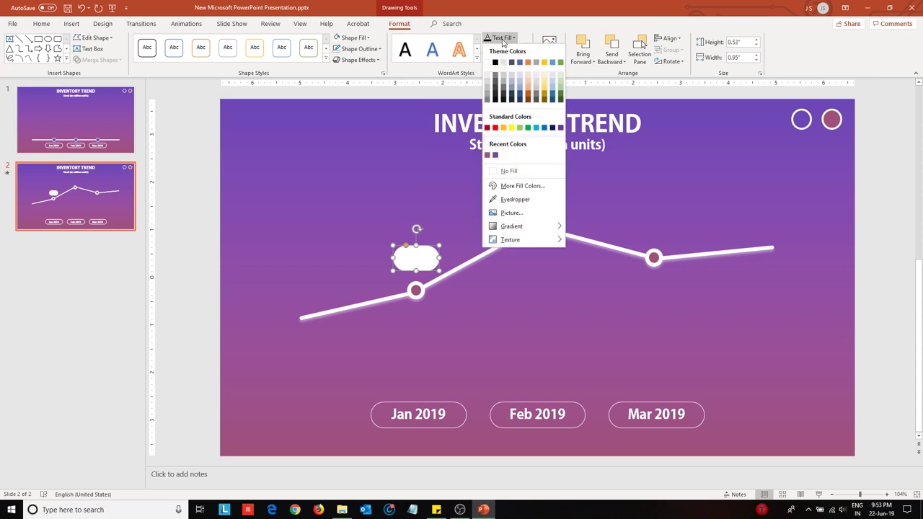
click(495, 155)
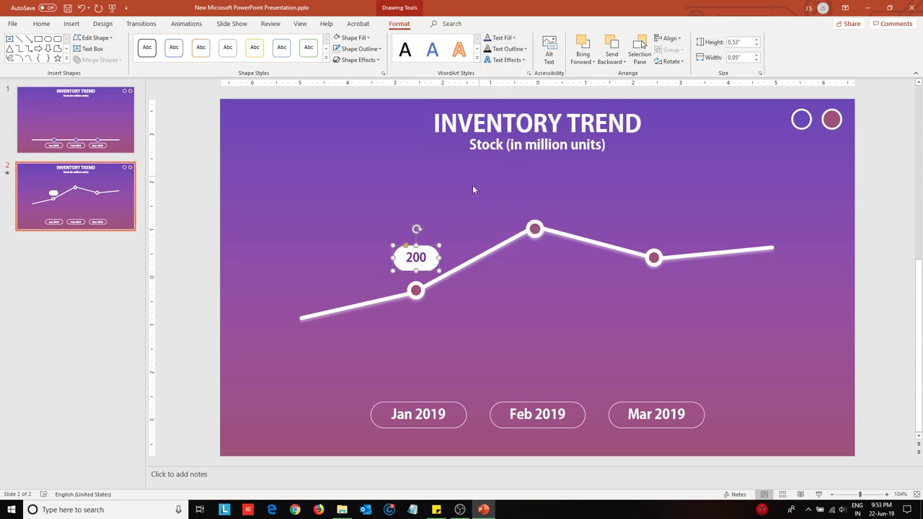
click(72, 24)
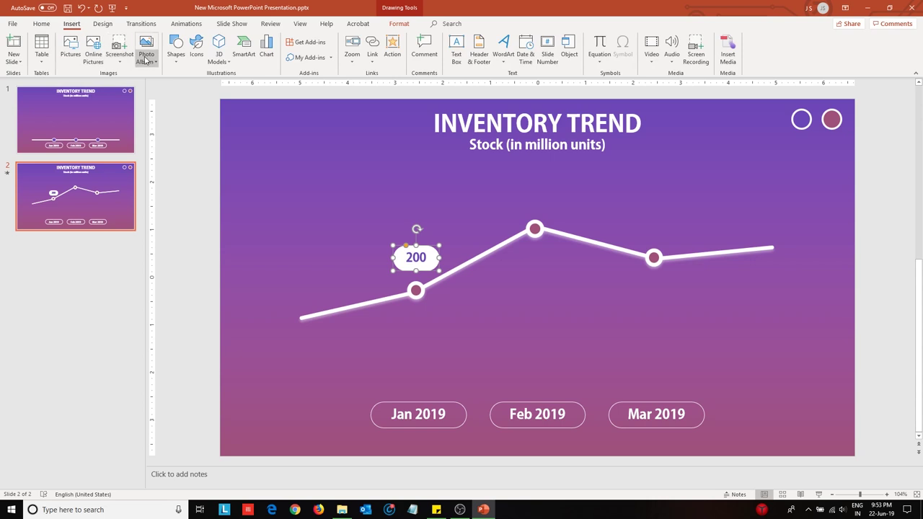
- Draw a small triangle, flip it vertically and fill it white
click(176, 50)
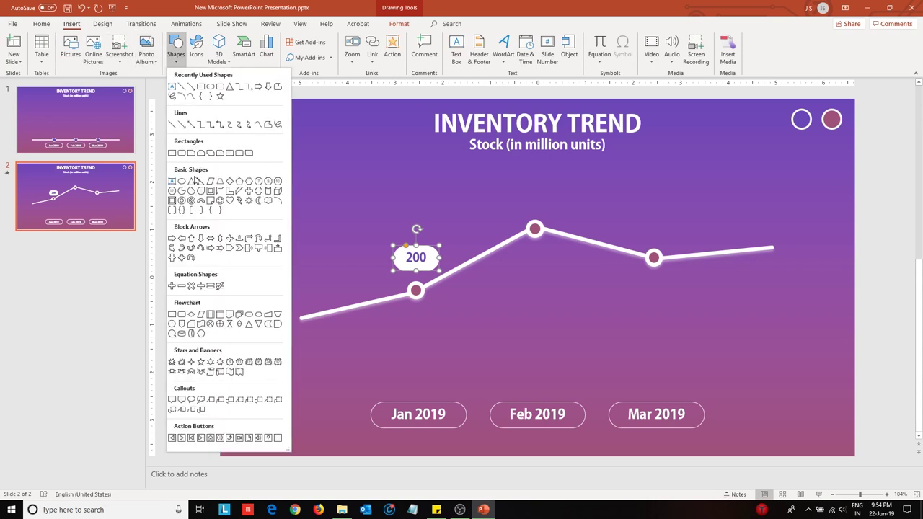
click(192, 181)
drag(346, 269, 340, 266)
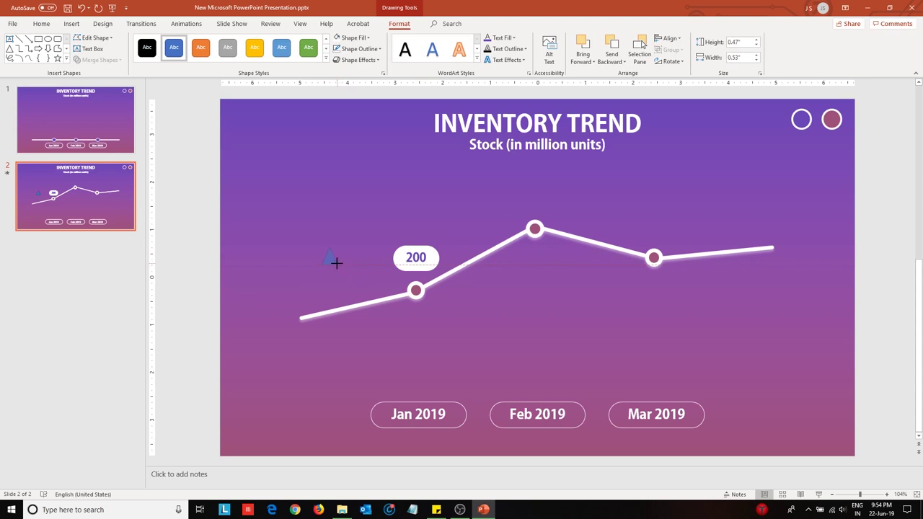
drag(335, 260, 337, 261)
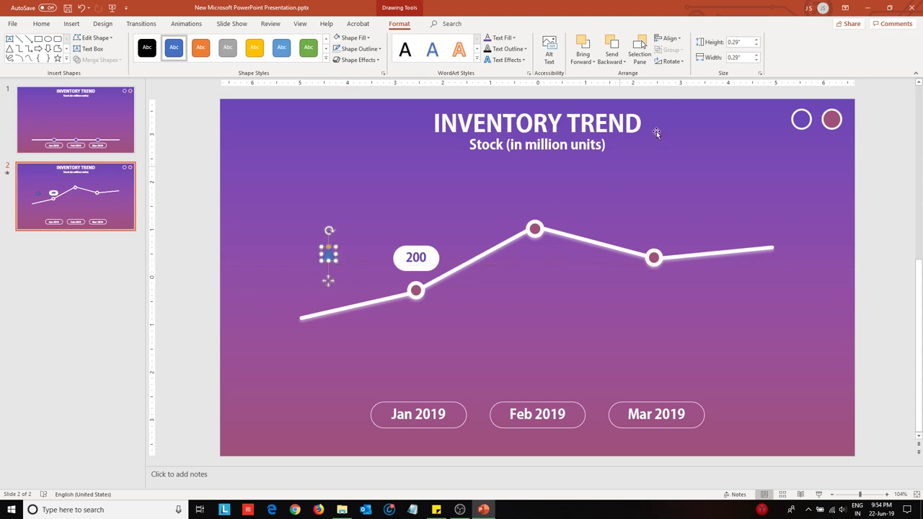
click(668, 38)
click(670, 62)
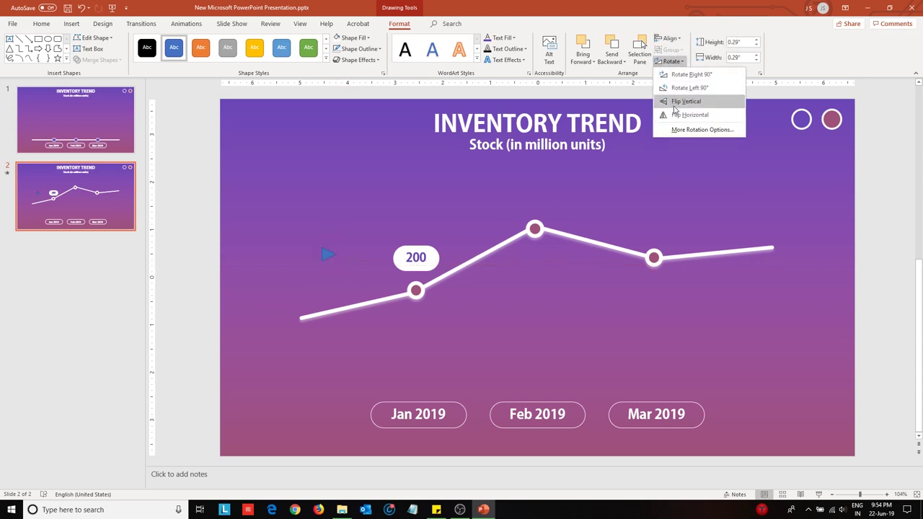
click(674, 107)
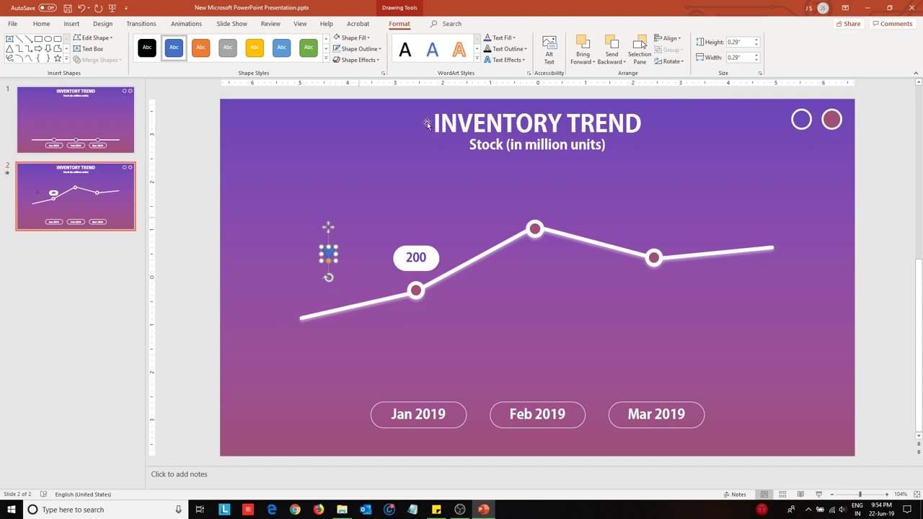
click(336, 38)
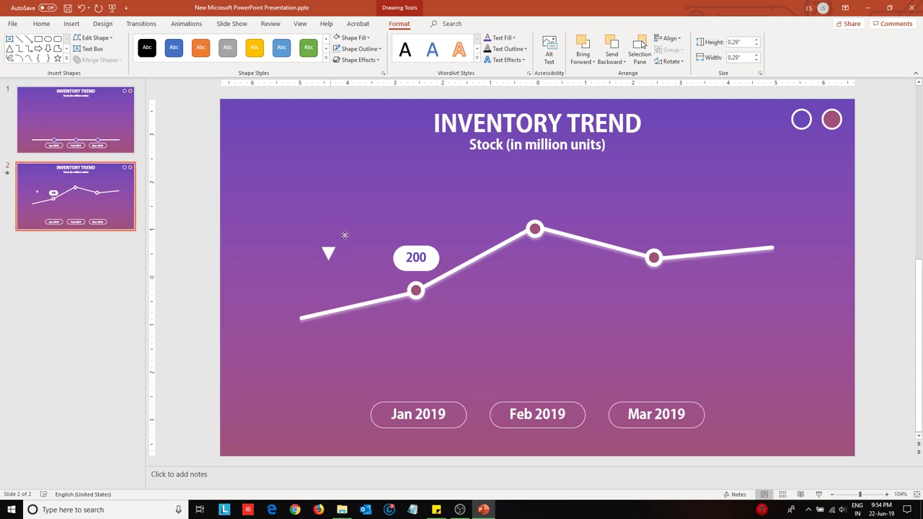
- Put the triangle behind the 200 label, group them, and aim the callout at January
drag(328, 252, 417, 270)
click(612, 59)
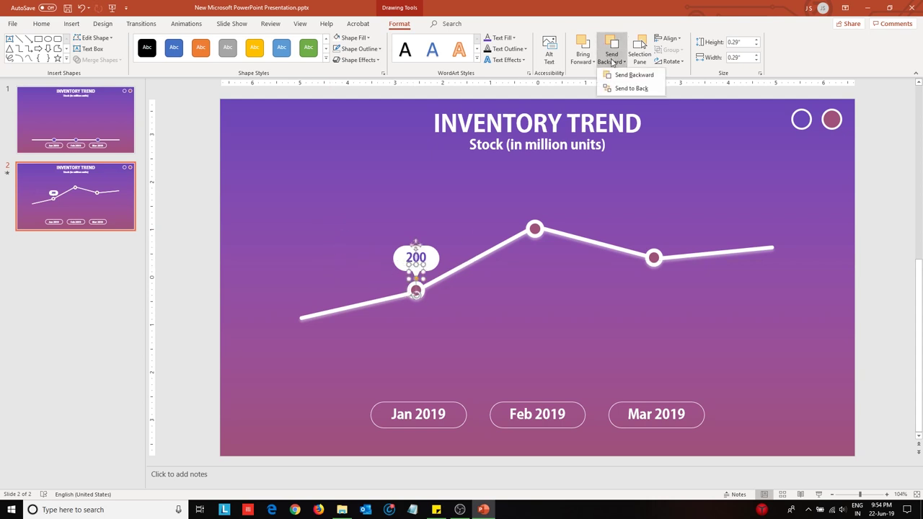
click(611, 88)
drag(339, 196, 462, 281)
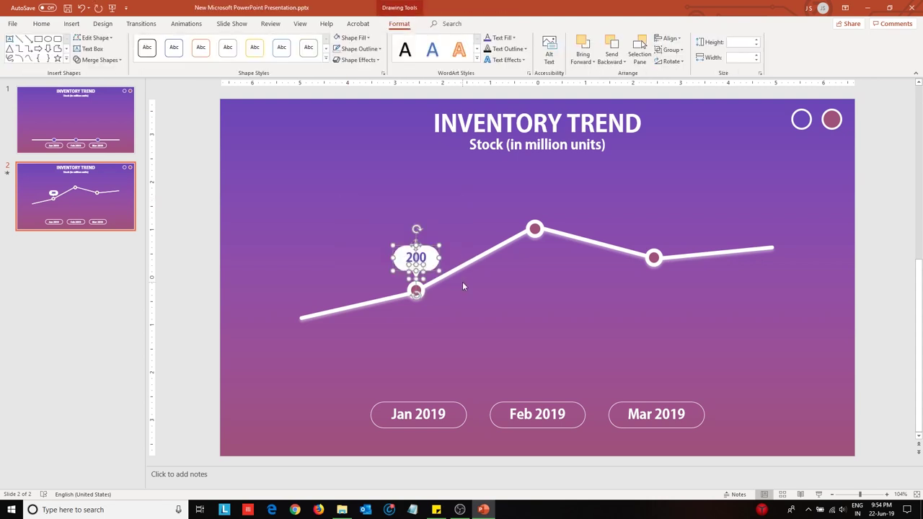
key(ctrl+g)
drag(442, 268, 442, 264)
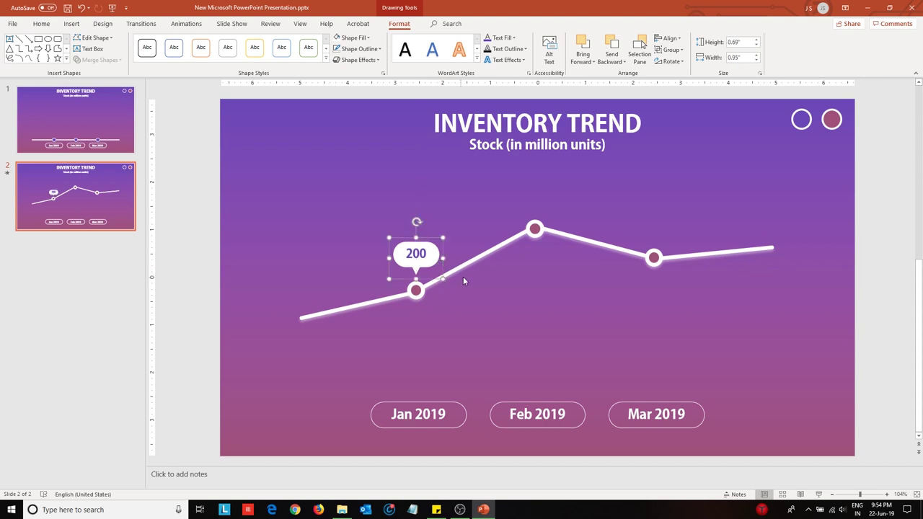
mouse_move(444, 276)
mouse_down()
mouse_move(451, 285)
mouse_move(560, 212)
mouse_up()
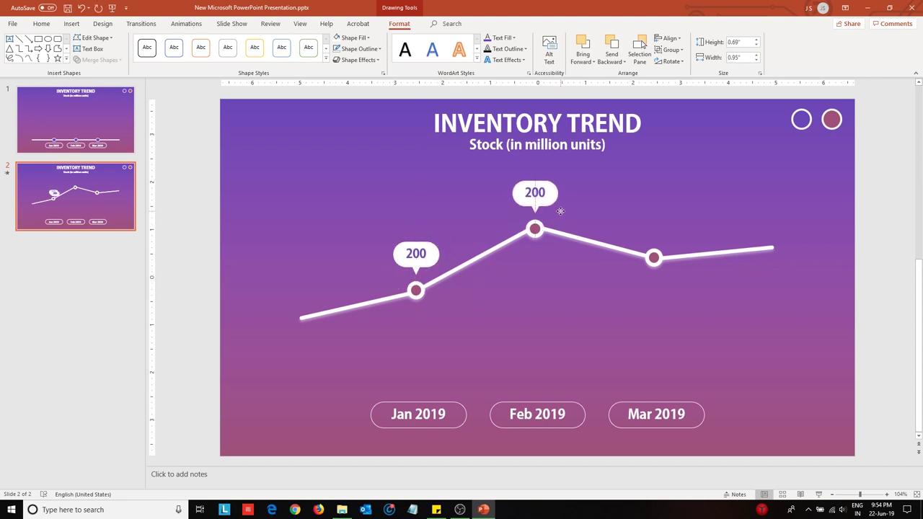
- Copy the callout above the February point and change its value to 300
click(557, 209)
key(BackSpace)
text(3)
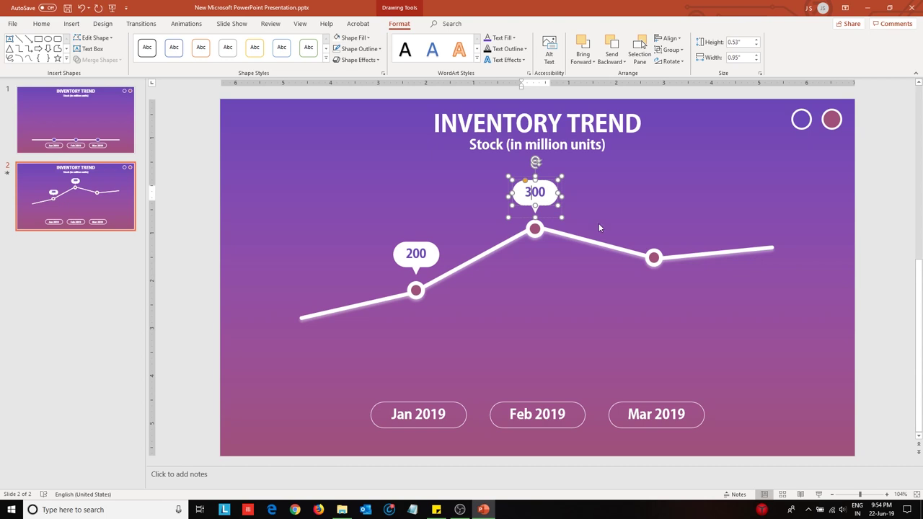
click(562, 206)
- Copy the callout onto the March point and change its value to 250
mouse_move(565, 212)
mouse_down()
mouse_move(575, 228)
mouse_move(681, 234)
mouse_up()
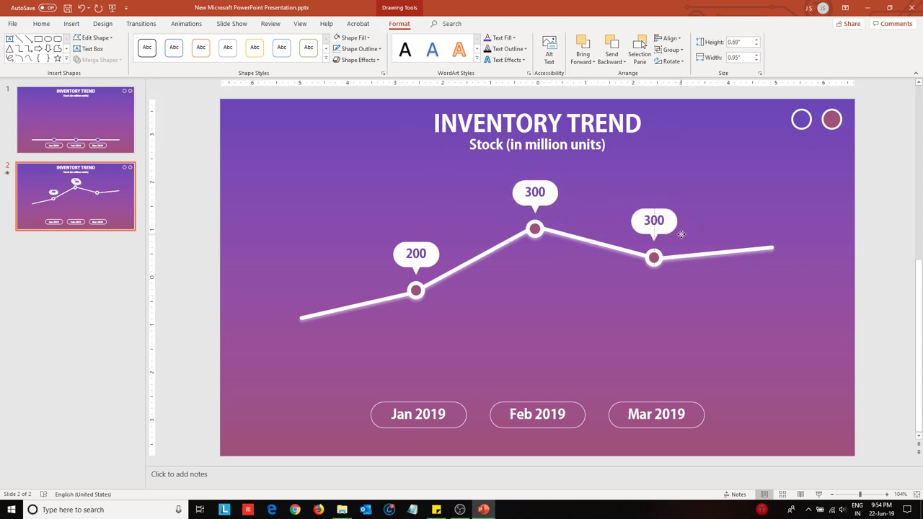
click(657, 220)
key(BackSpace)
key(BackSpace)
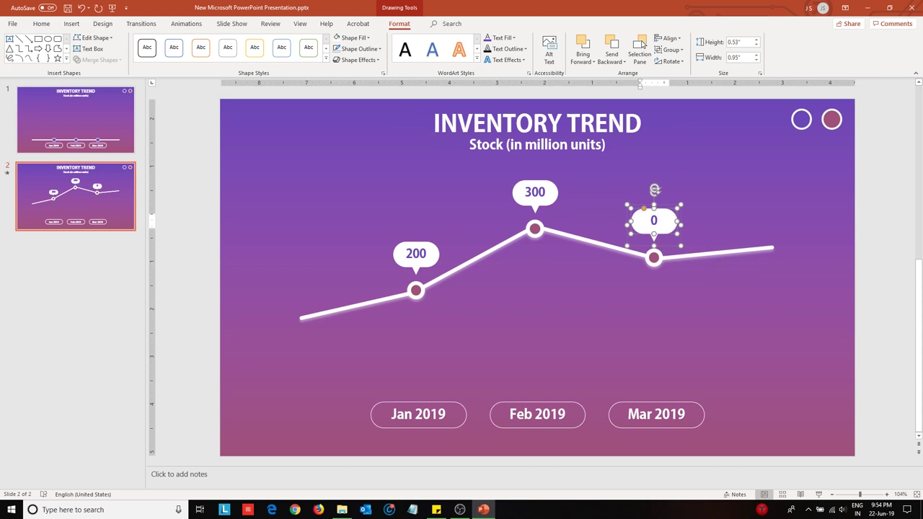
text(25)
click(691, 299)
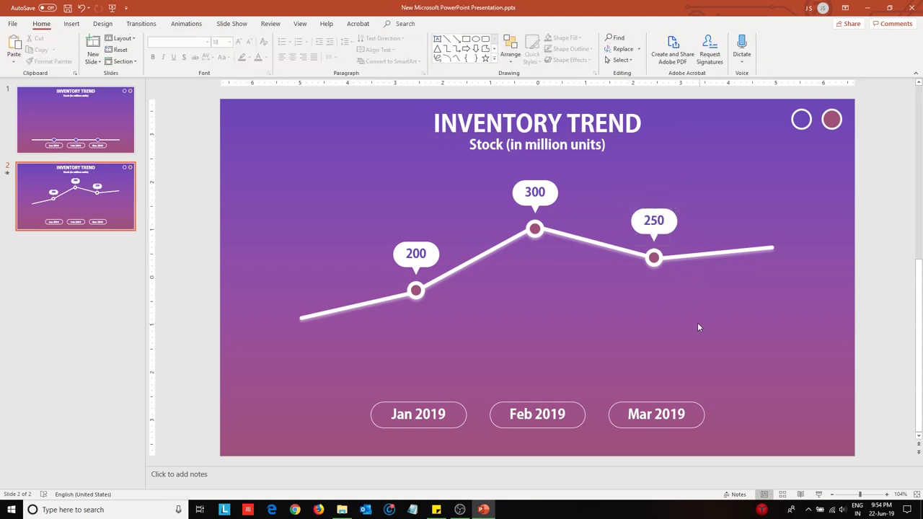
click(71, 23)
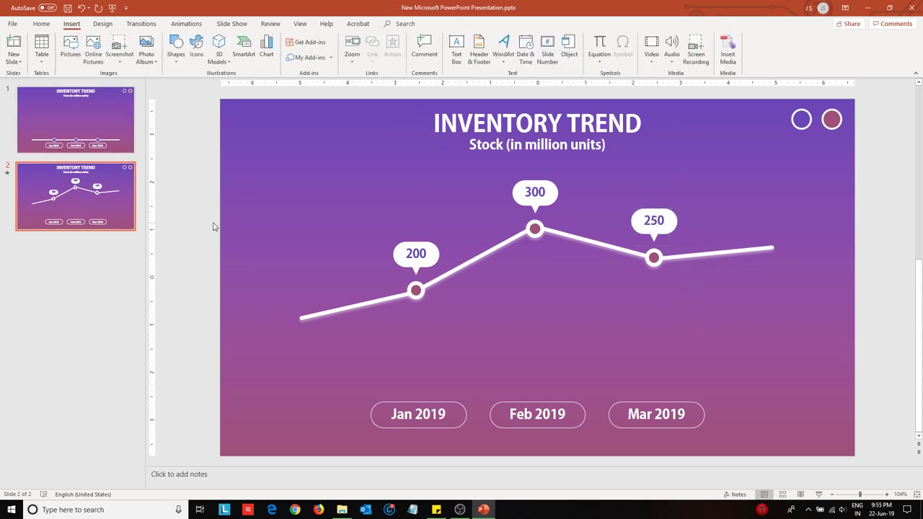
- Insert the cloth 3 shirt at 2" height behind the line at the January point
click(70, 49)
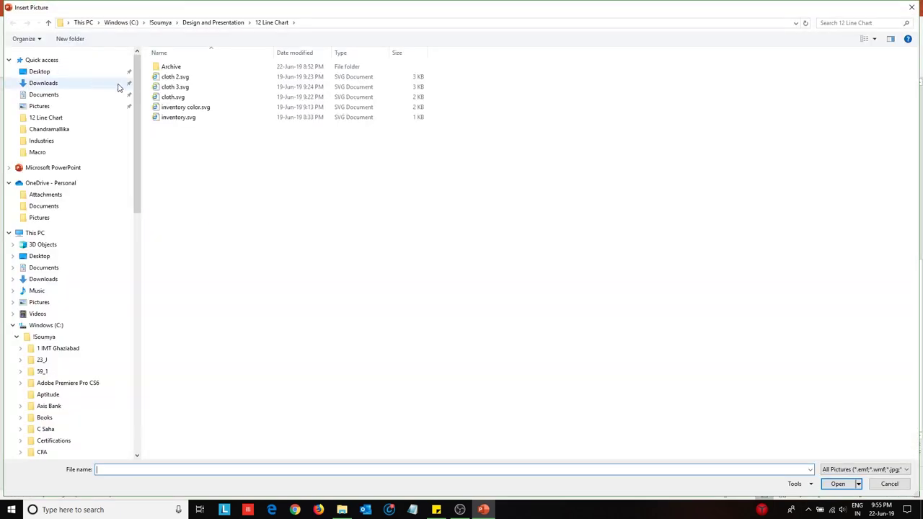
double_click(175, 87)
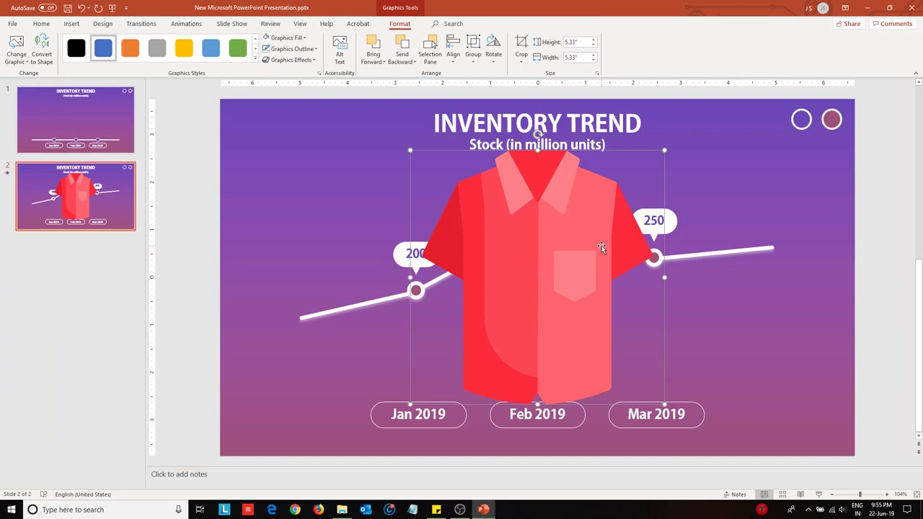
click(583, 43)
text(2)
key(Return)
drag(467, 202, 423, 280)
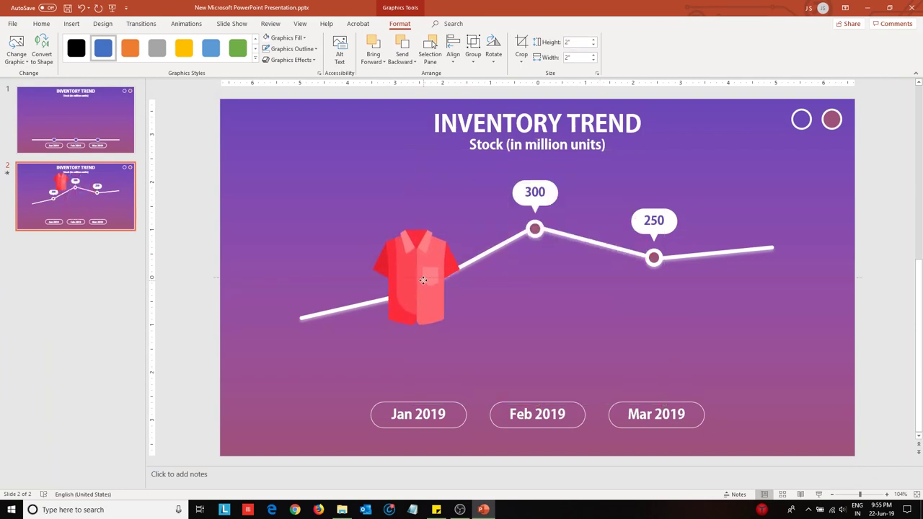
click(401, 61)
click(421, 144)
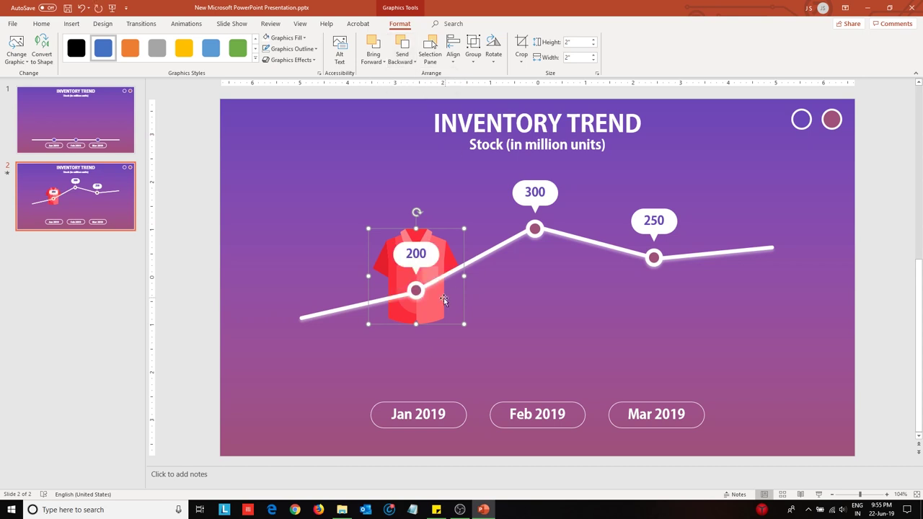
drag(440, 311, 439, 307)
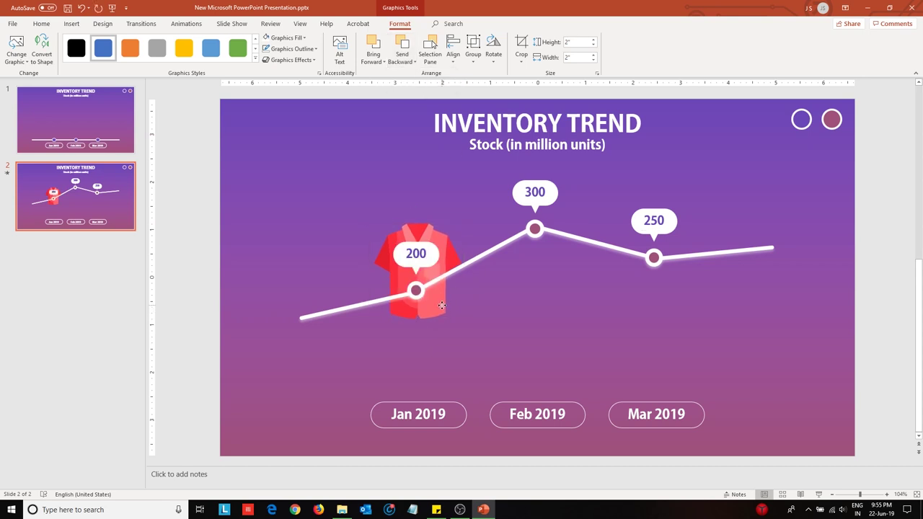
drag(439, 306, 441, 309)
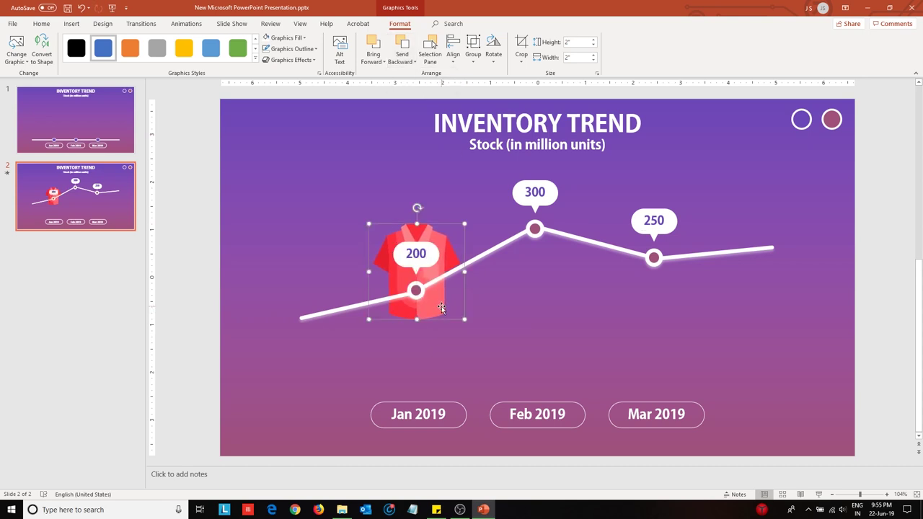
- Add a 3" shirt copy behind the line around the February 300 marker
key(ctrl+d)
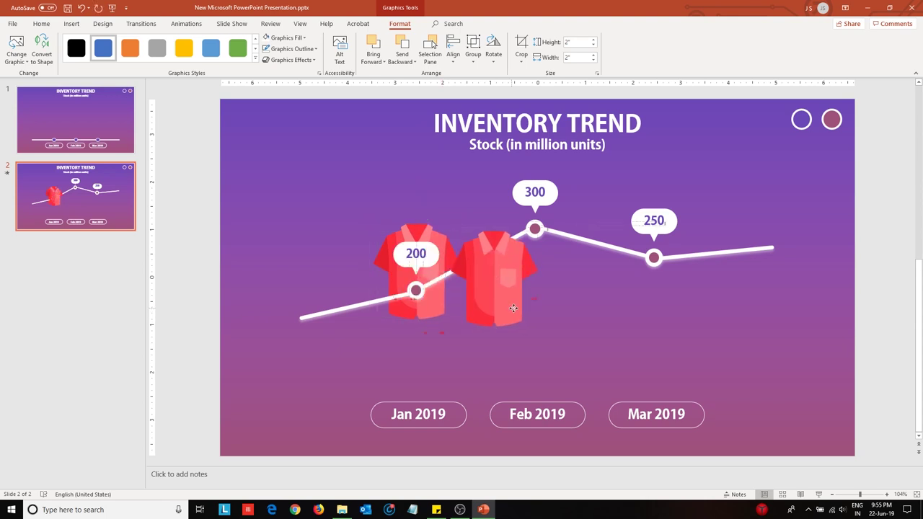
drag(442, 308, 521, 315)
click(577, 43)
text(3)
key(Return)
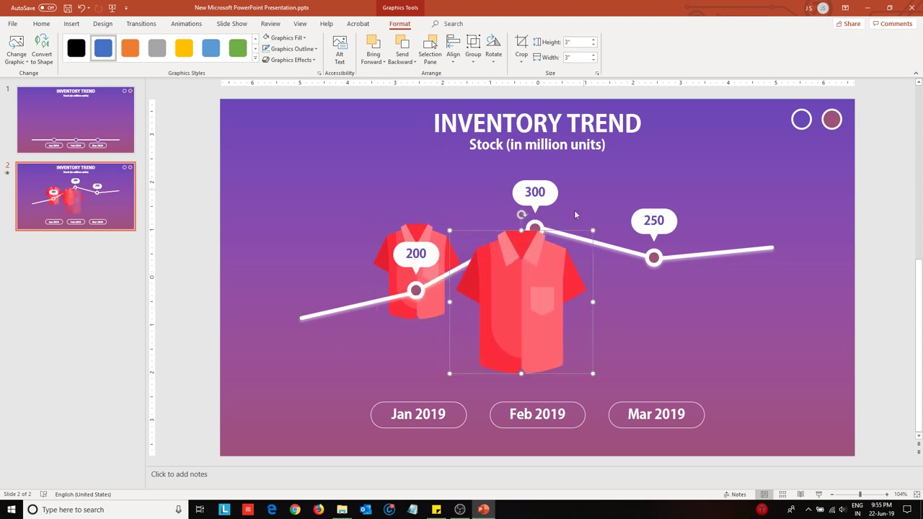
drag(534, 339, 534, 266)
click(414, 62)
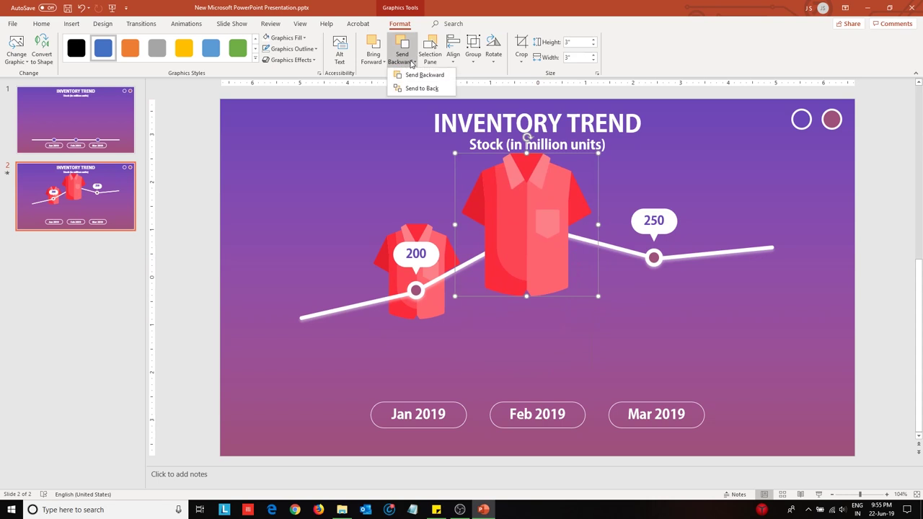
click(433, 91)
drag(558, 282, 565, 285)
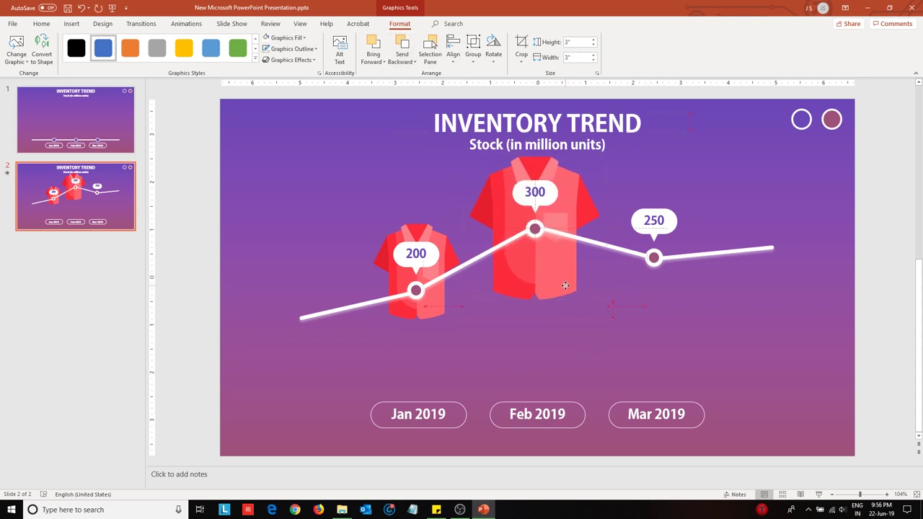
click(565, 285)
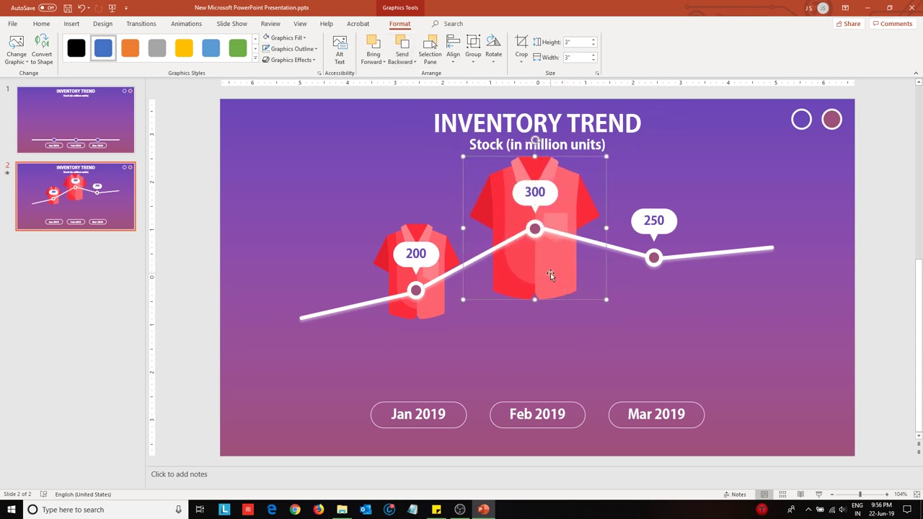
drag(550, 276, 550, 271)
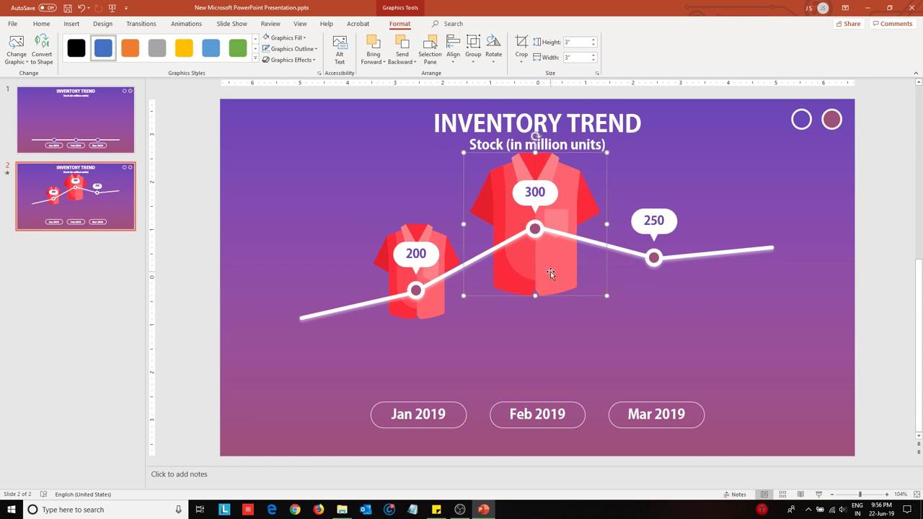
- Paste a 2.5" shirt copy behind the trend line on the 250 marker
key(ctrl+v)
click(581, 44)
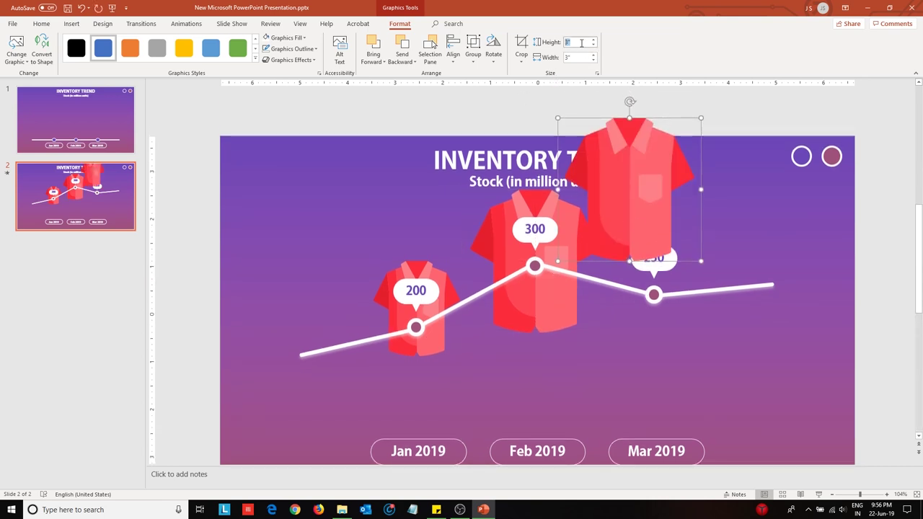
text(.5)
key(Return)
scroll(636, 172, down, 1)
drag(637, 171, 663, 258)
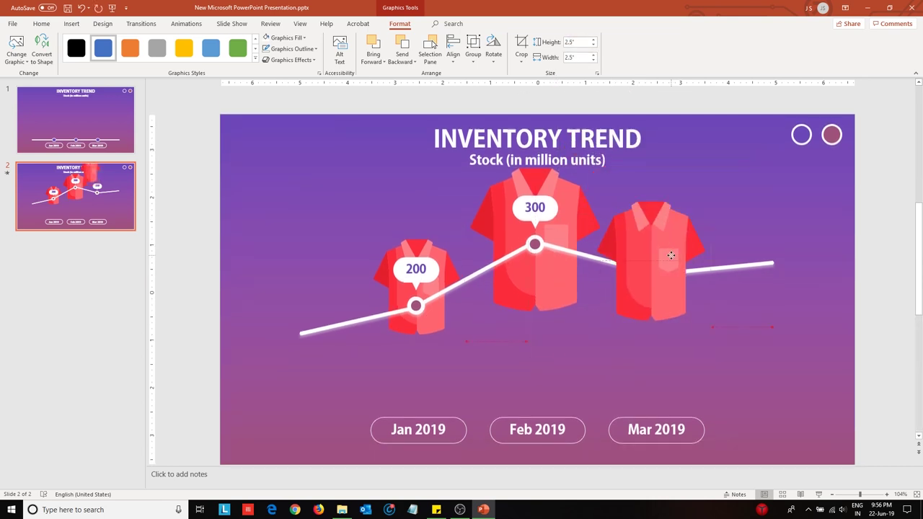
scroll(649, 245, down, 1)
click(402, 61)
click(408, 84)
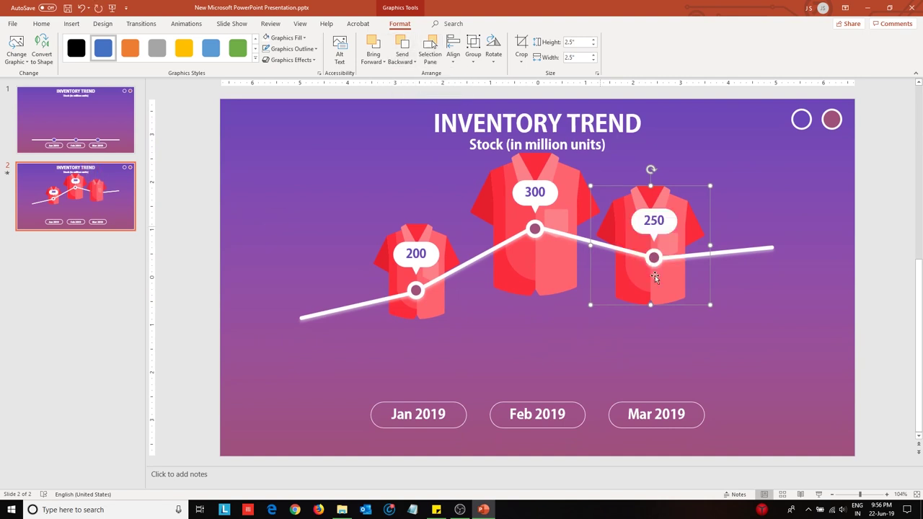
drag(664, 303, 666, 304)
click(823, 338)
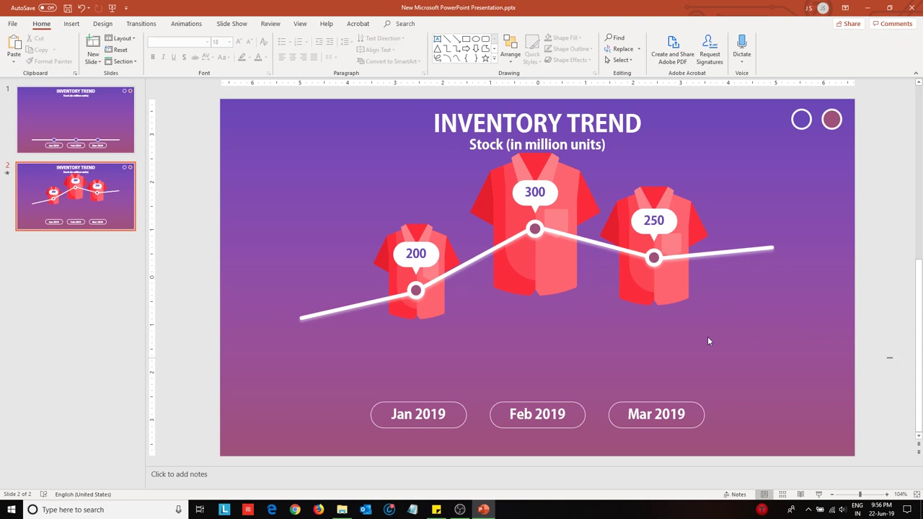
- Nudge all three shirts and the trend line down together
drag(892, 358, 241, 144)
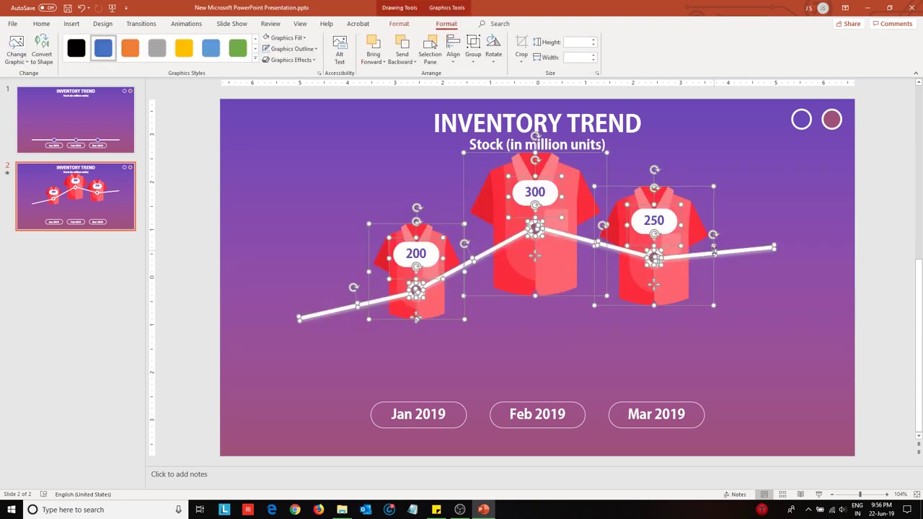
key(Down)
key(Down)
key(Down)
key(Down)
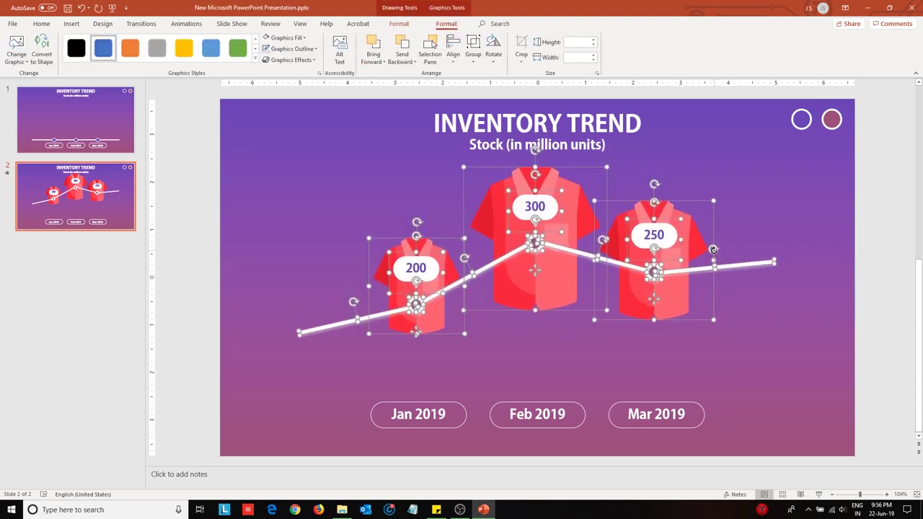
key(Down)
click(864, 256)
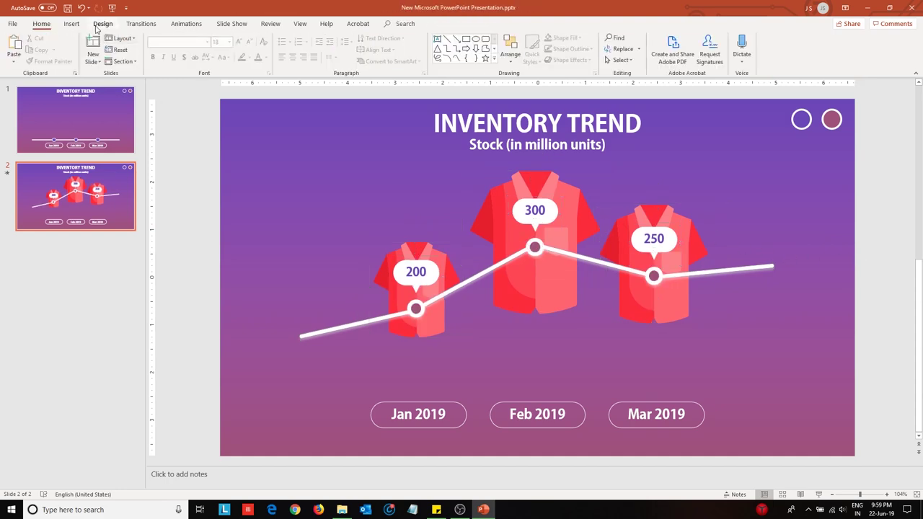
- Draw a 0.3" circle below the February shirt
click(71, 24)
click(176, 49)
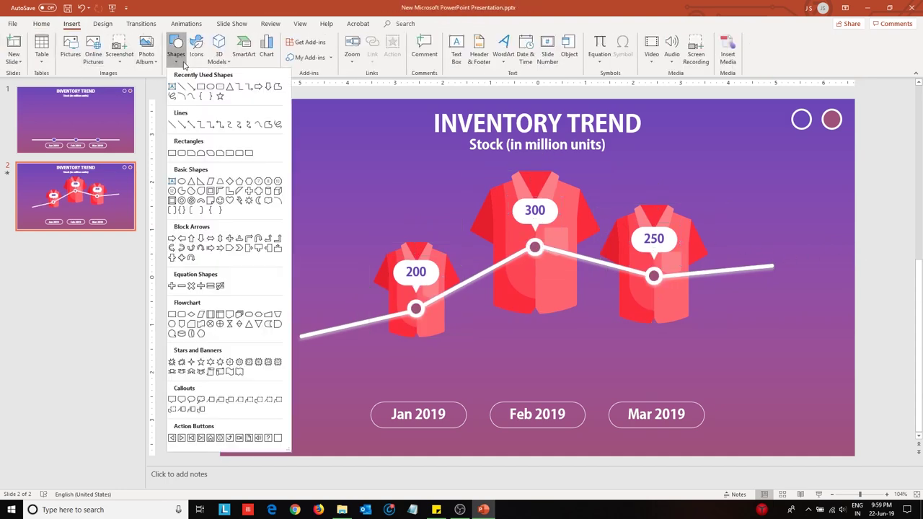
click(212, 96)
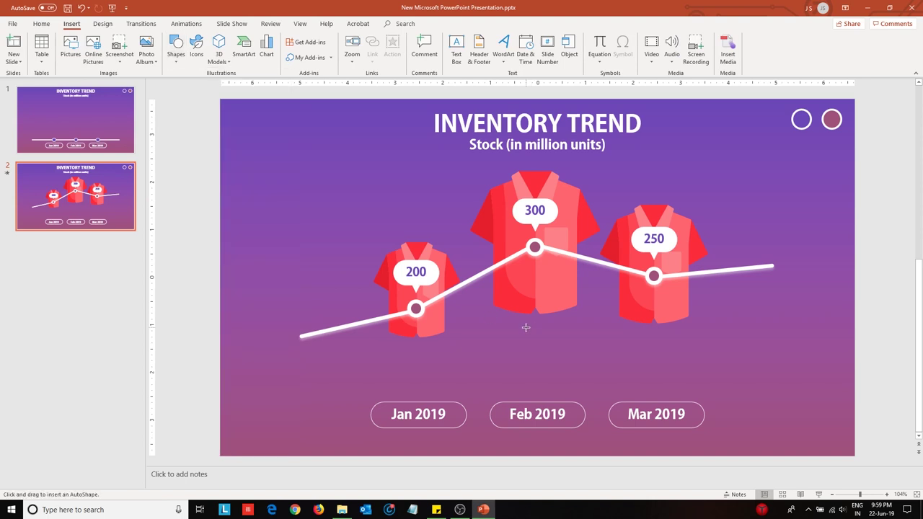
drag(539, 336, 540, 337)
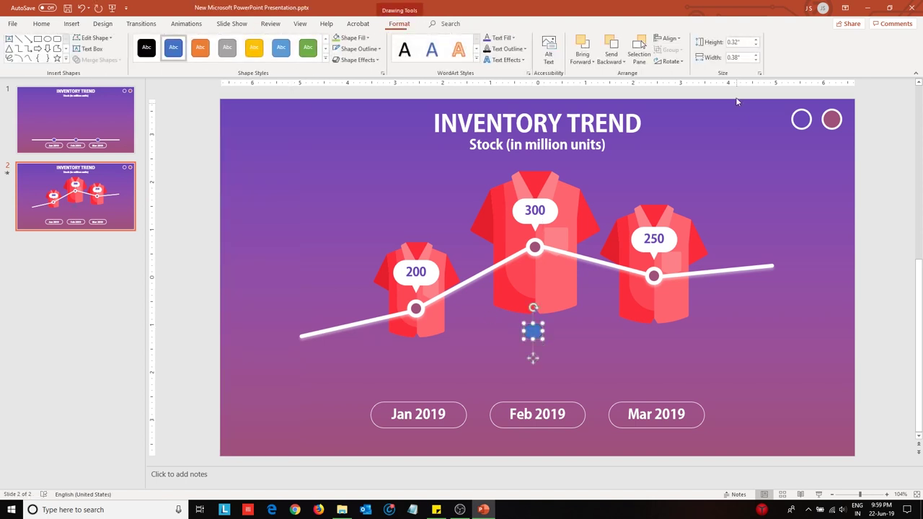
click(756, 40)
click(756, 59)
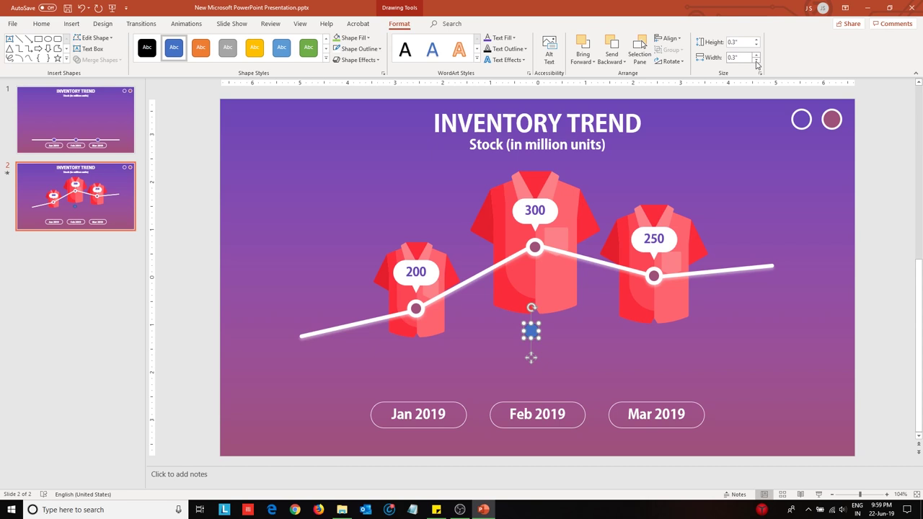
- Give the circle a white 3 pt outline and green fill
click(354, 49)
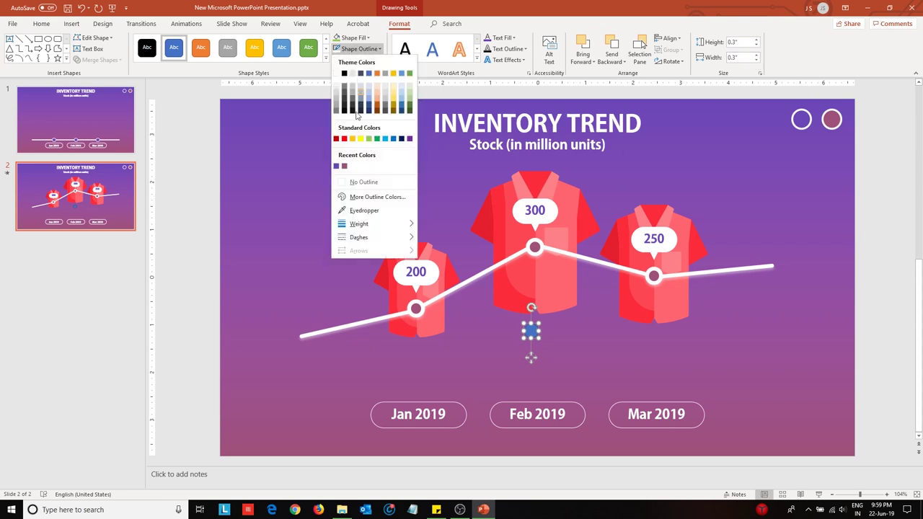
click(339, 72)
click(357, 49)
mouse_move(359, 223)
click(452, 300)
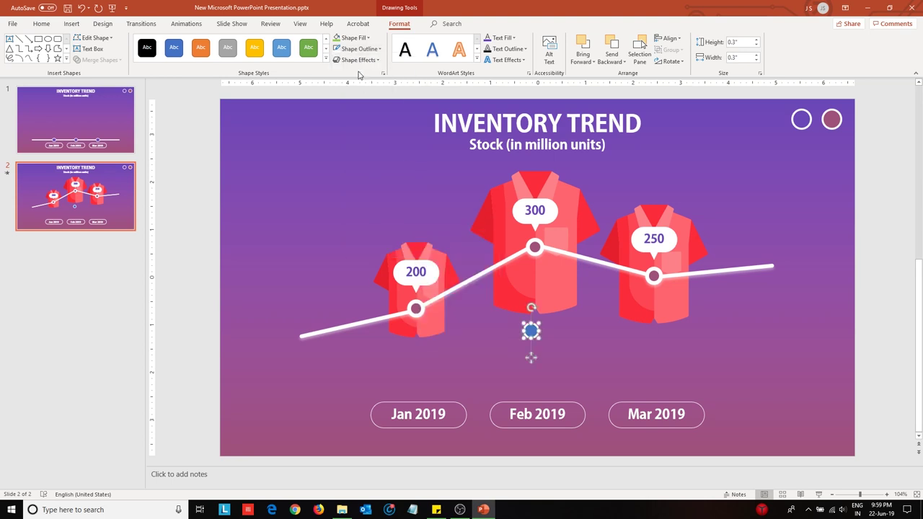
click(352, 37)
click(369, 129)
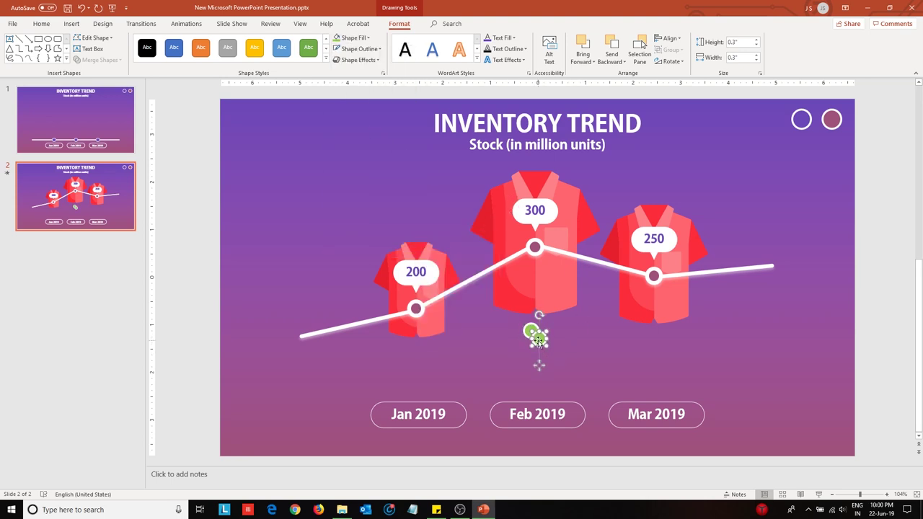
- Add two 0.2" copies of the green dot stacked beneath it
drag(531, 331, 530, 351)
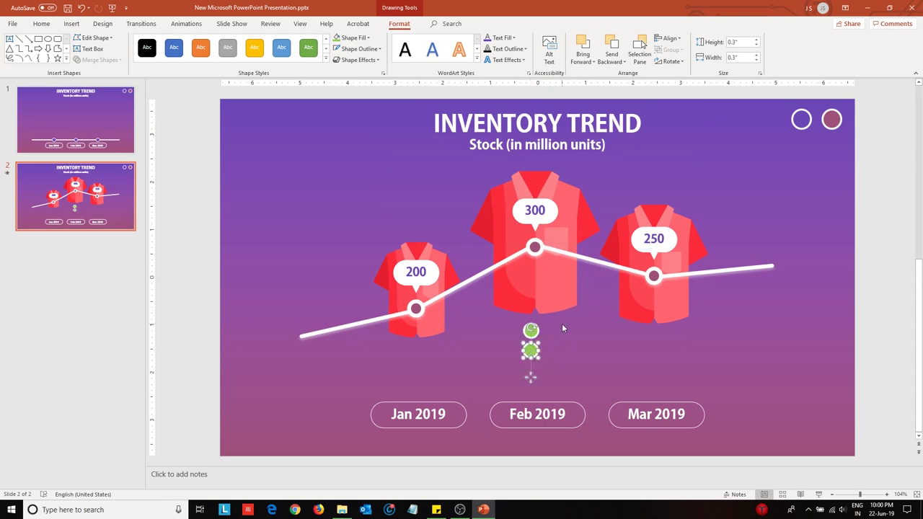
click(756, 60)
click(756, 44)
key(ctrl+d)
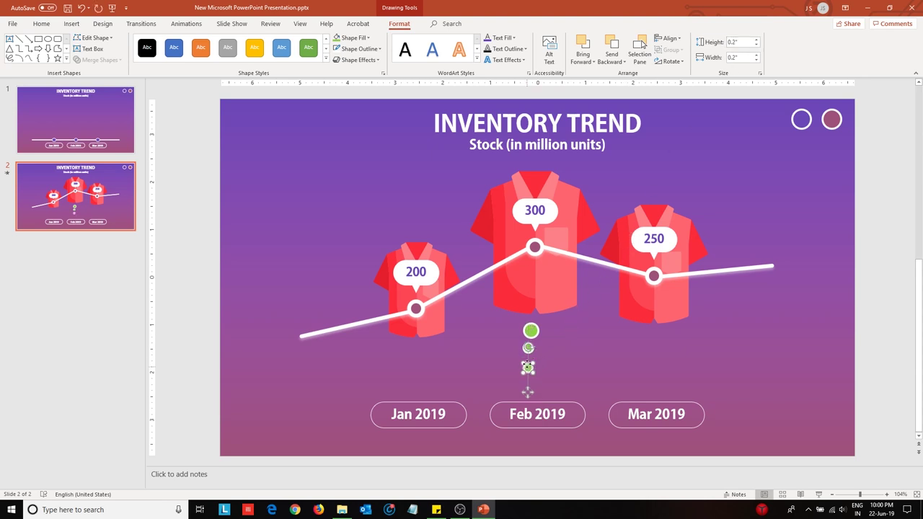
drag(528, 367, 528, 362)
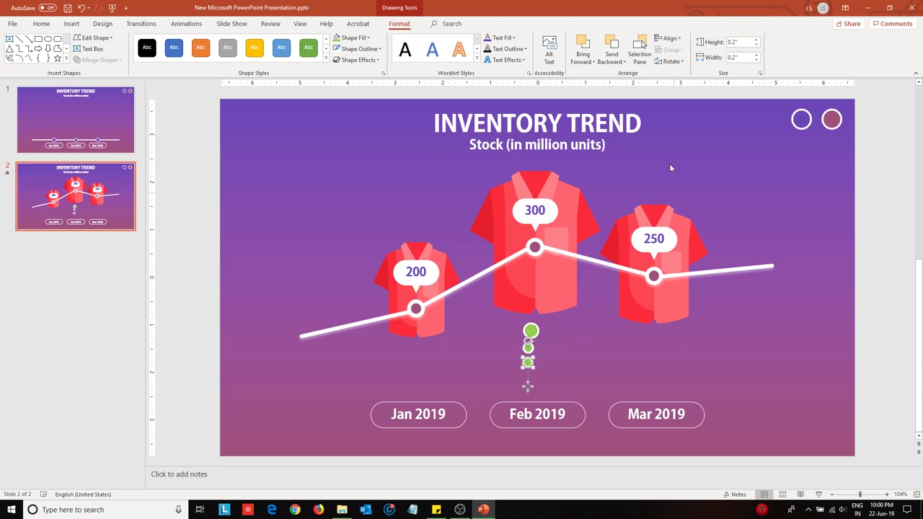
- Centre-align the three dots and position the column under the February marker
click(576, 370)
drag(467, 320, 577, 396)
click(669, 38)
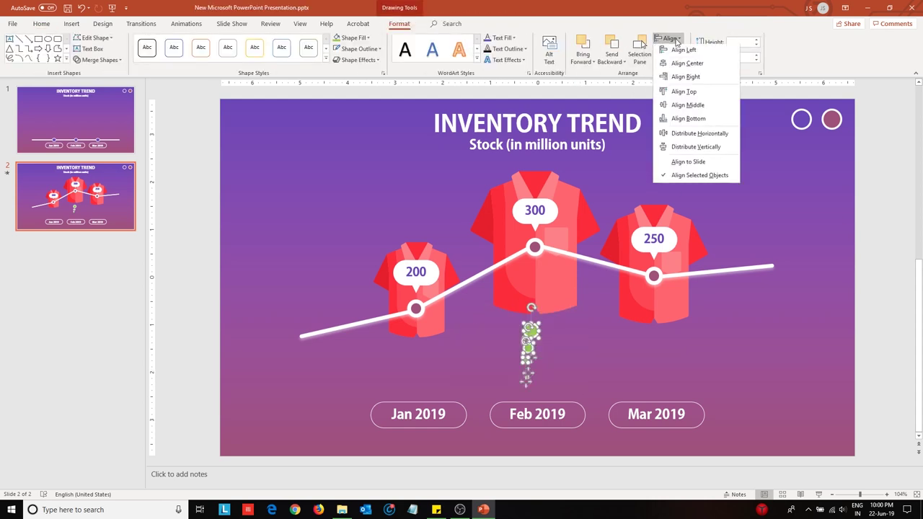
click(681, 64)
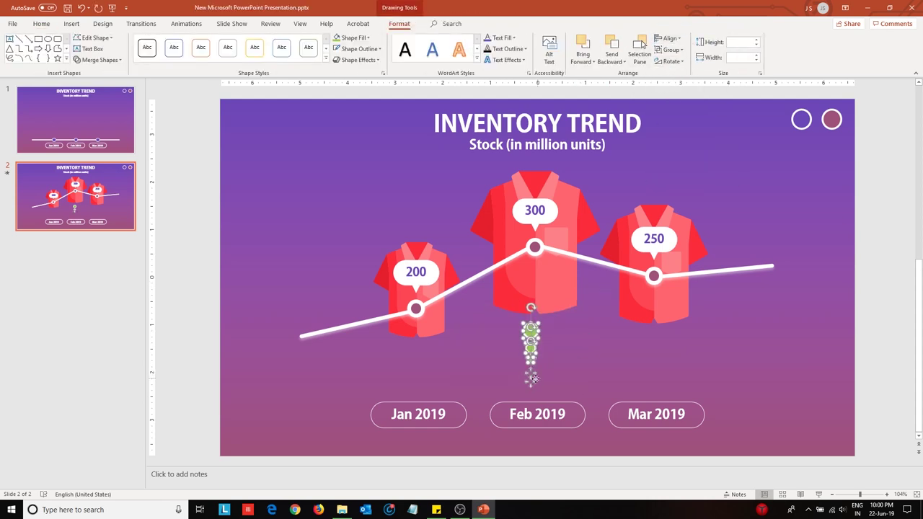
drag(531, 383, 537, 391)
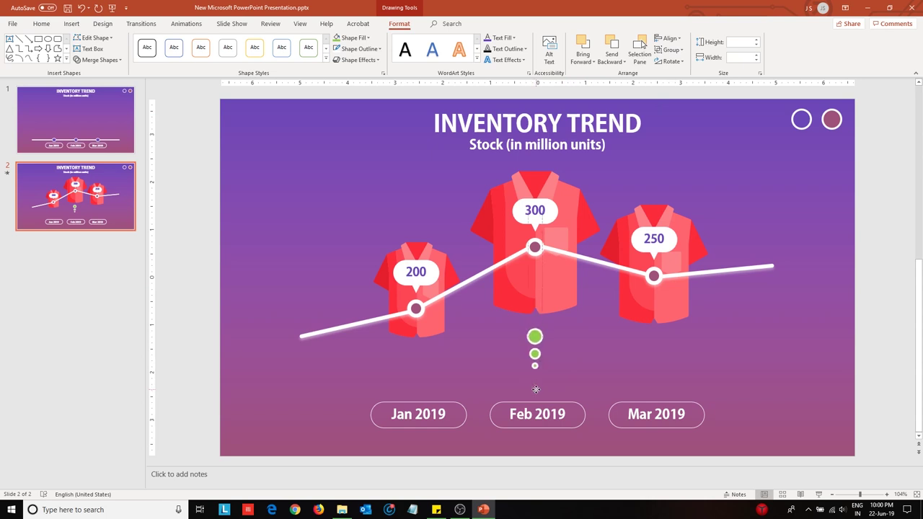
drag(537, 391, 535, 391)
- Distribute the green dots evenly in height and nudge the stack down
click(610, 341)
drag(491, 332, 582, 398)
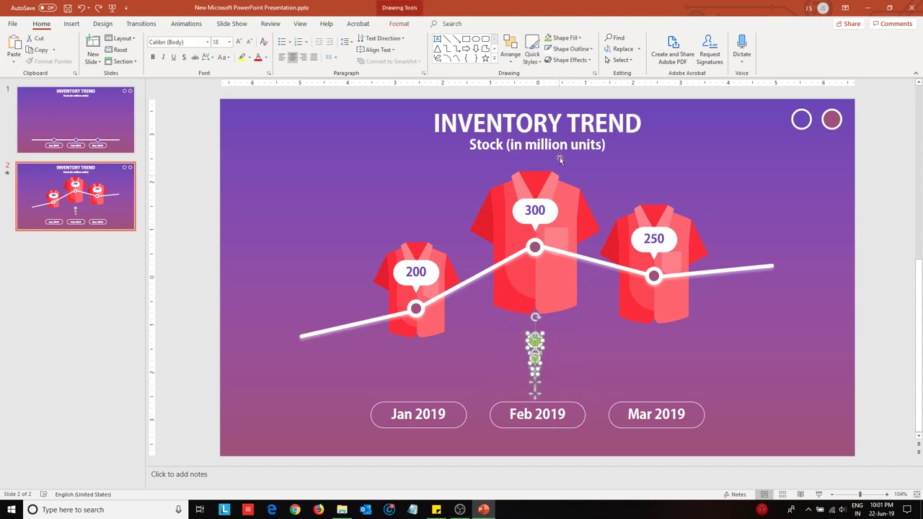
click(510, 52)
mouse_move(534, 213)
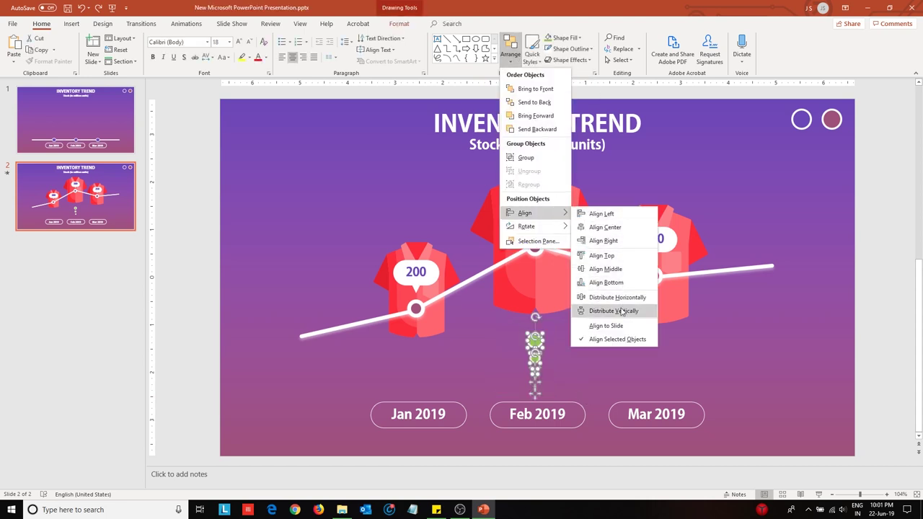
click(619, 311)
click(564, 356)
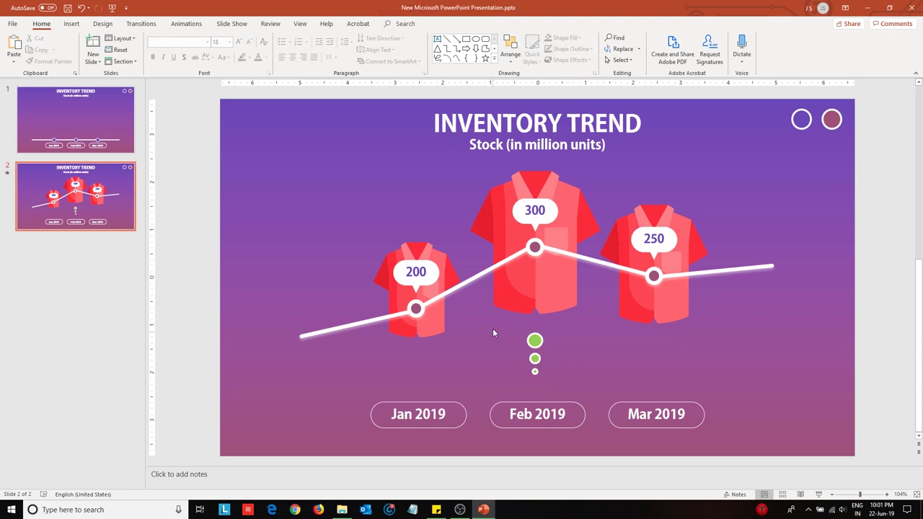
drag(497, 330, 564, 396)
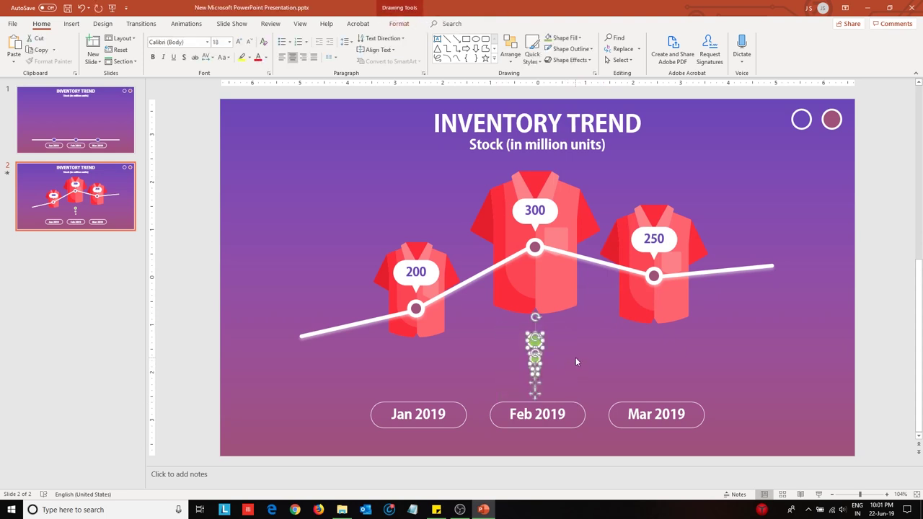
key(Down)
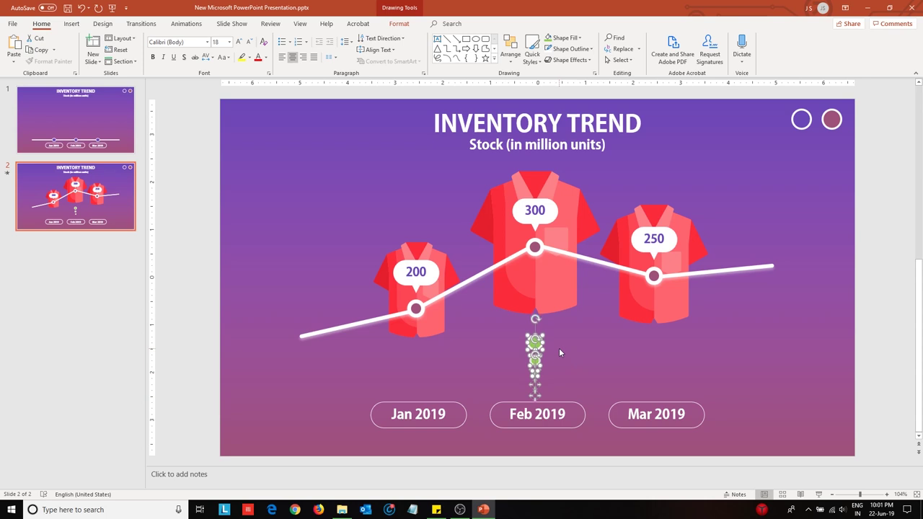
key(Down)
- Copy the dot stack under Mar 2019 and fill it dark red
drag(539, 346, 657, 354)
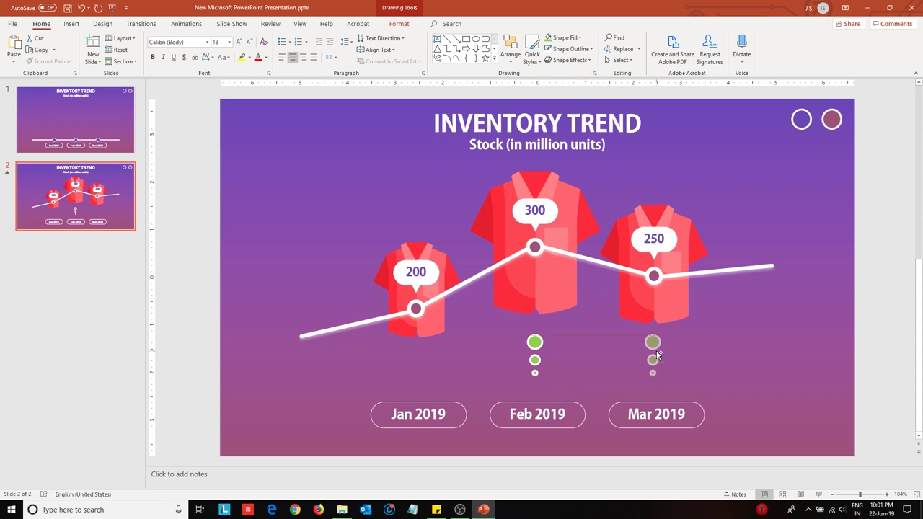
drag(657, 354, 658, 355)
click(399, 23)
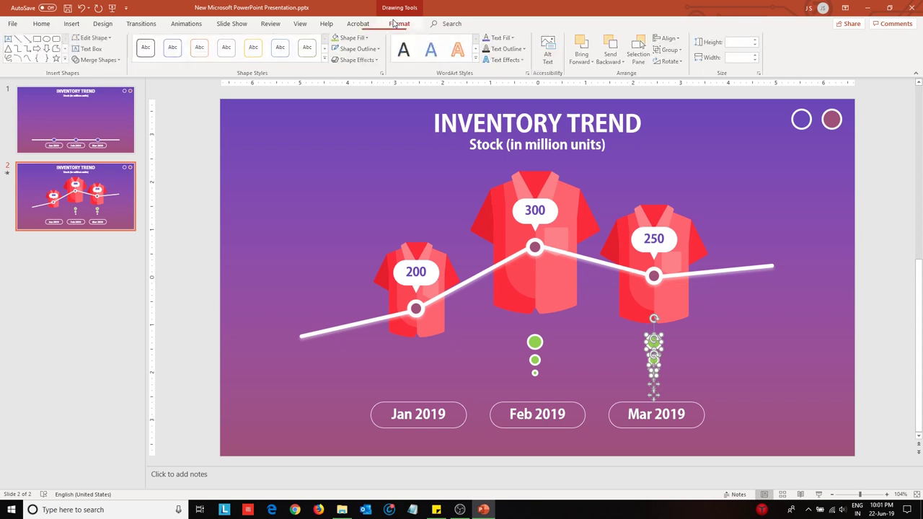
click(364, 38)
click(339, 126)
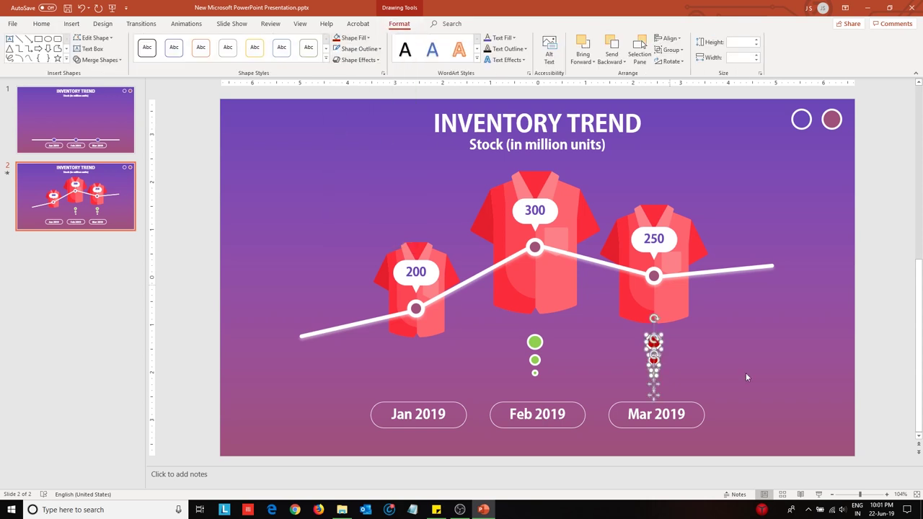
click(759, 385)
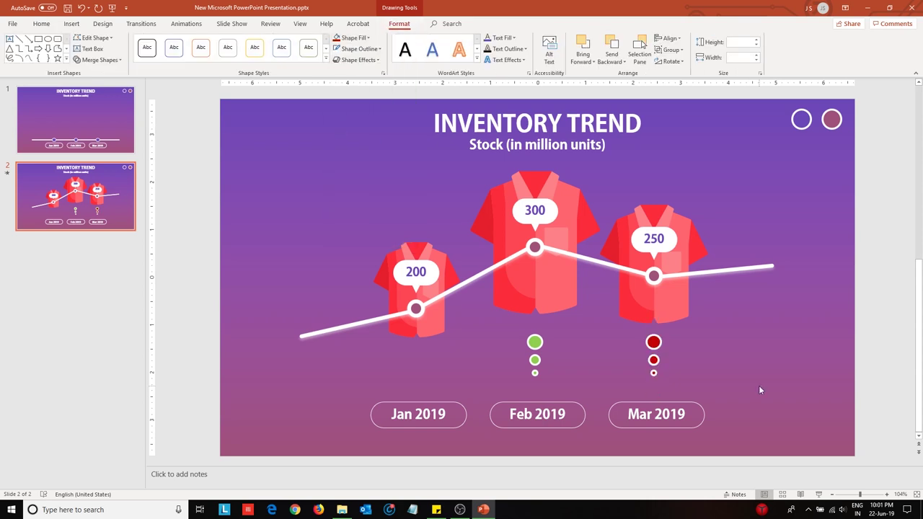
click(545, 156)
- Turn a subtitle copy into a smaller 50% label under the Feb 2019 dots
drag(550, 158, 502, 385)
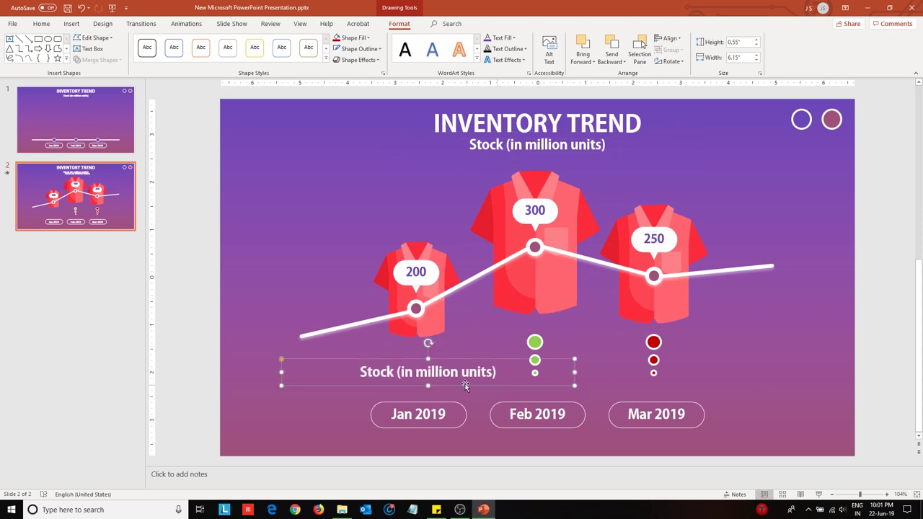
triple_click(439, 372)
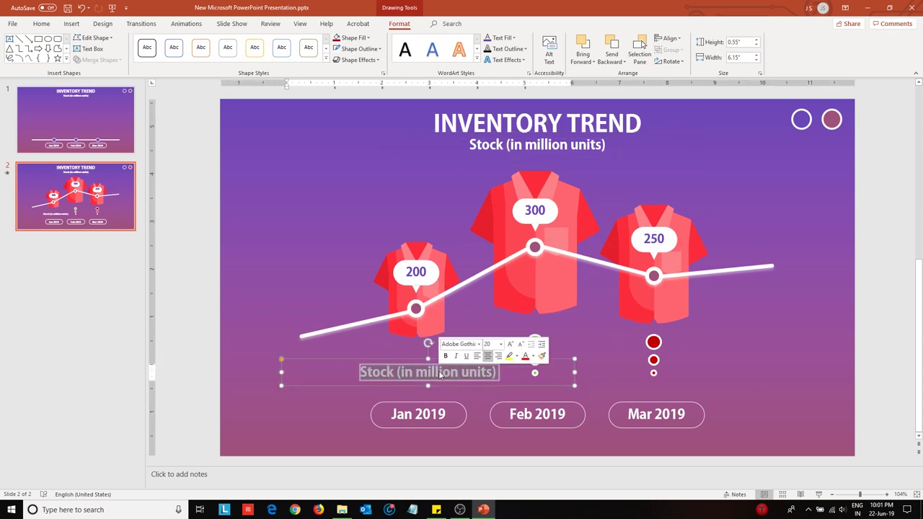
text(50%)
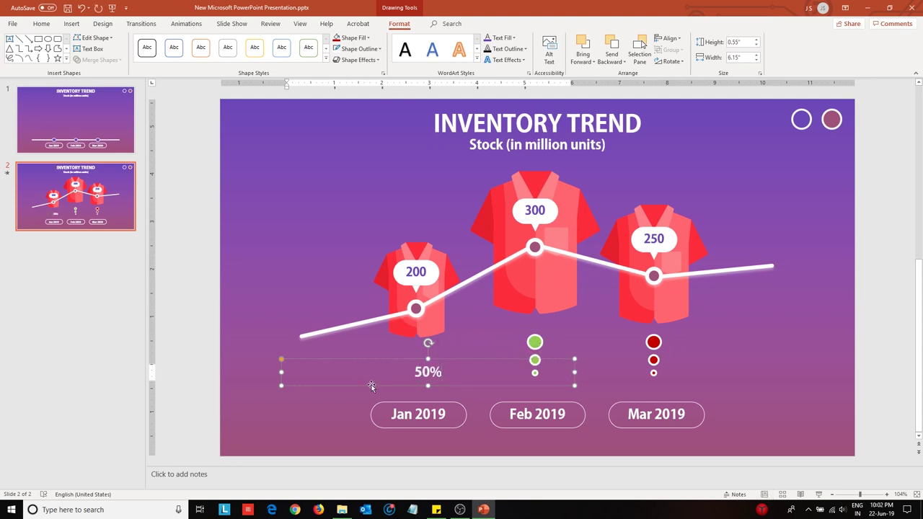
key(Escape)
click(41, 24)
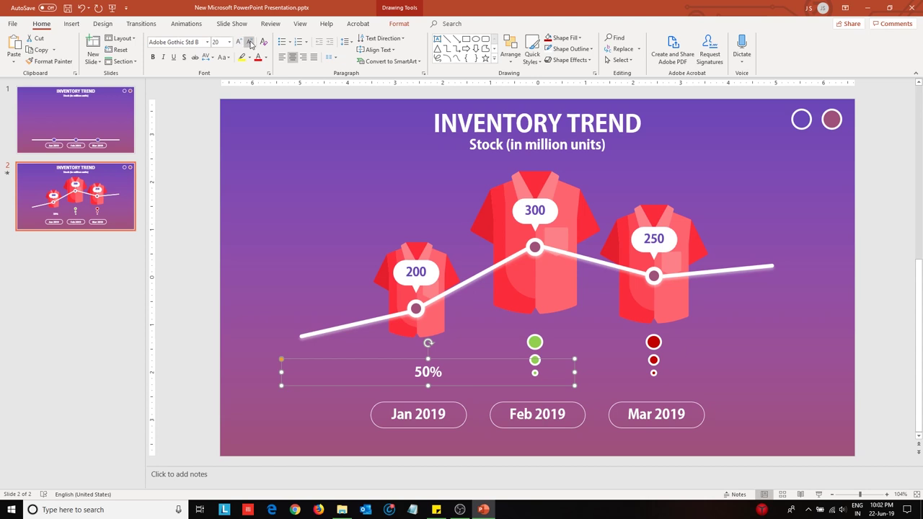
click(248, 42)
drag(578, 377, 323, 378)
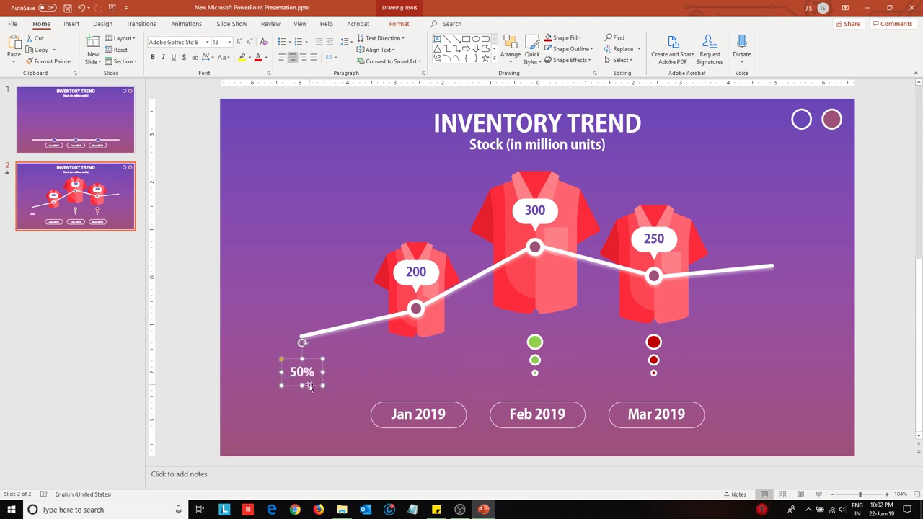
drag(310, 388, 546, 401)
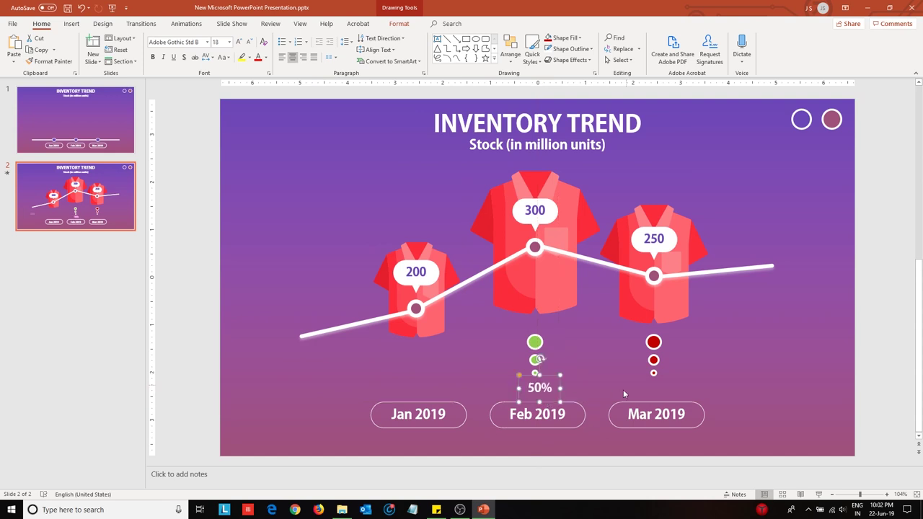
- Copy the percentage label under Mar 2019 and change it to 17%
mouse_move(546, 401)
mouse_down()
mouse_move(675, 446)
mouse_move(669, 213)
mouse_up()
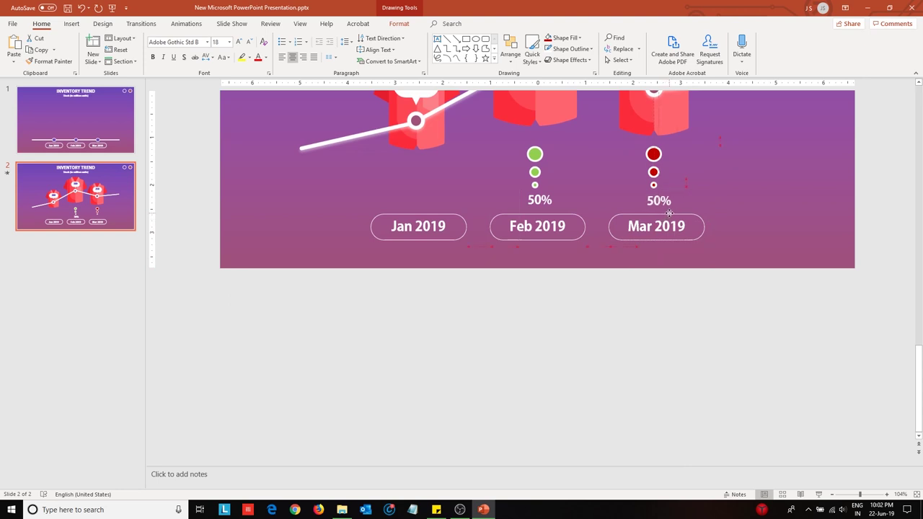
scroll(743, 431, up, 3)
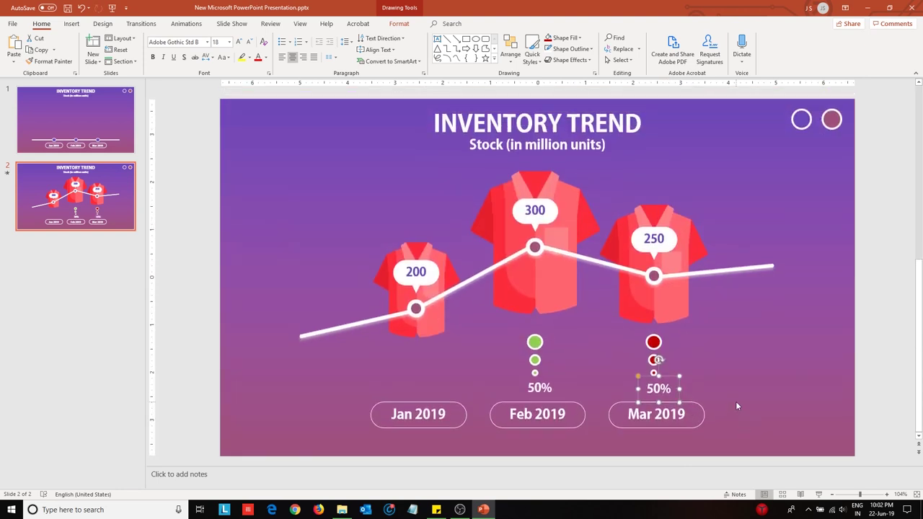
click(664, 388)
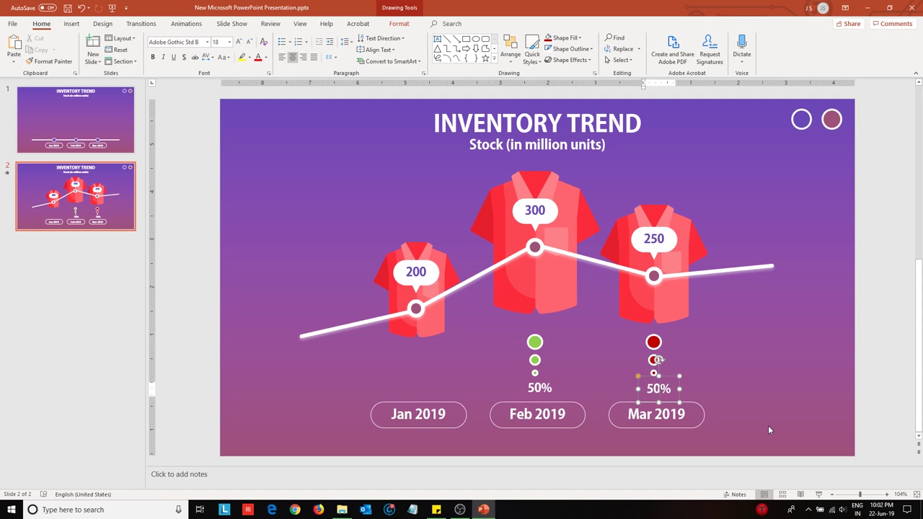
key(BackSpace)
key(BackSpace)
text(17)
click(824, 416)
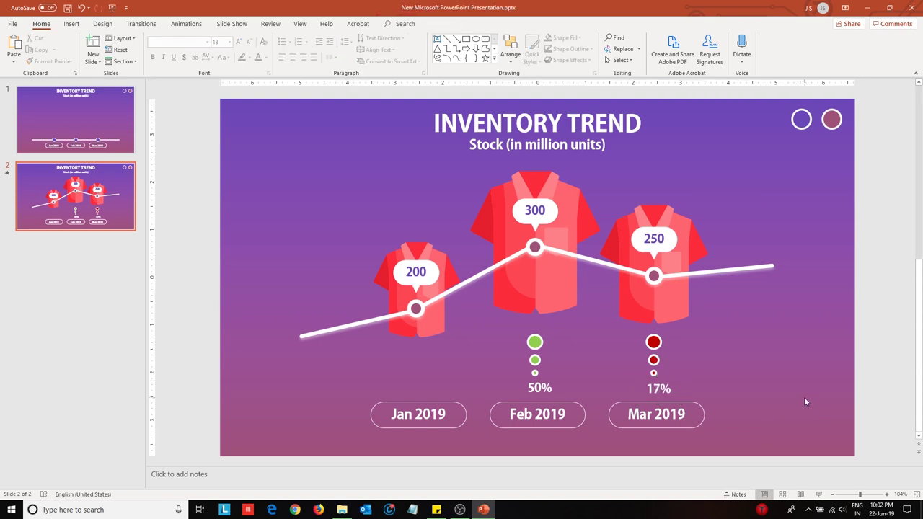
- Give the Jan, Feb and Mar 2019 shirts a Zoom entrance animation
click(186, 23)
click(742, 39)
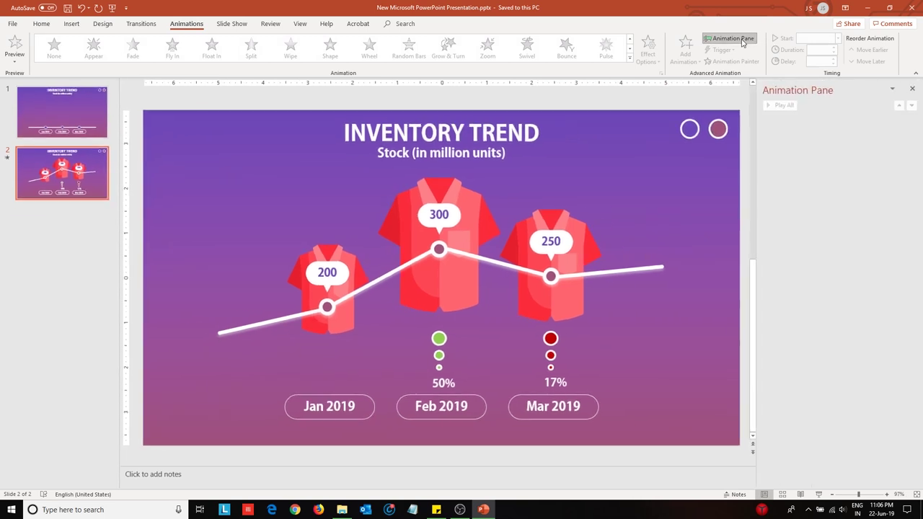
click(345, 331)
shift+click(466, 293)
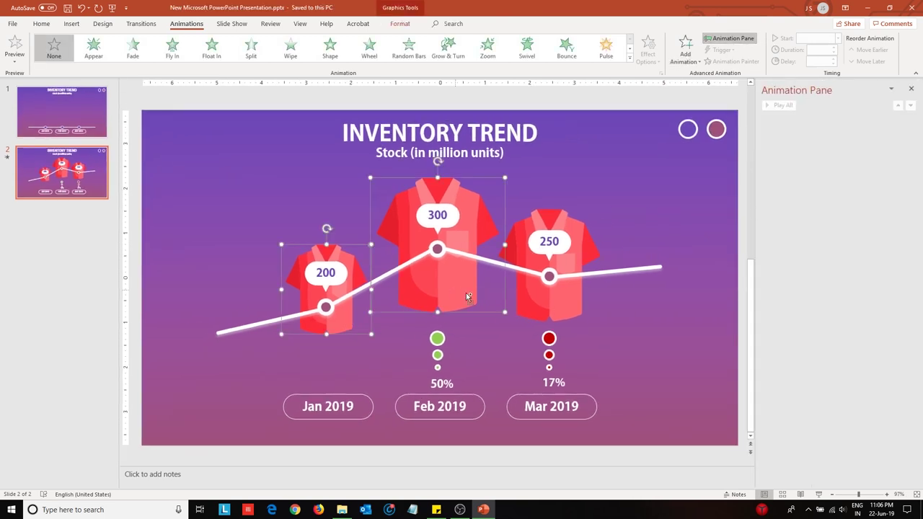
shift+click(555, 304)
click(488, 62)
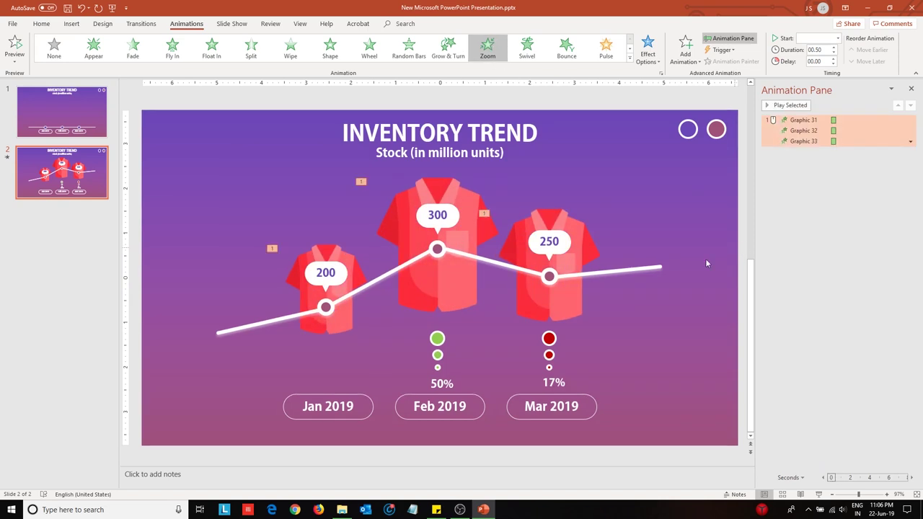
- Apply a Wipe entrance to the three grouped shirt callouts
click(338, 279)
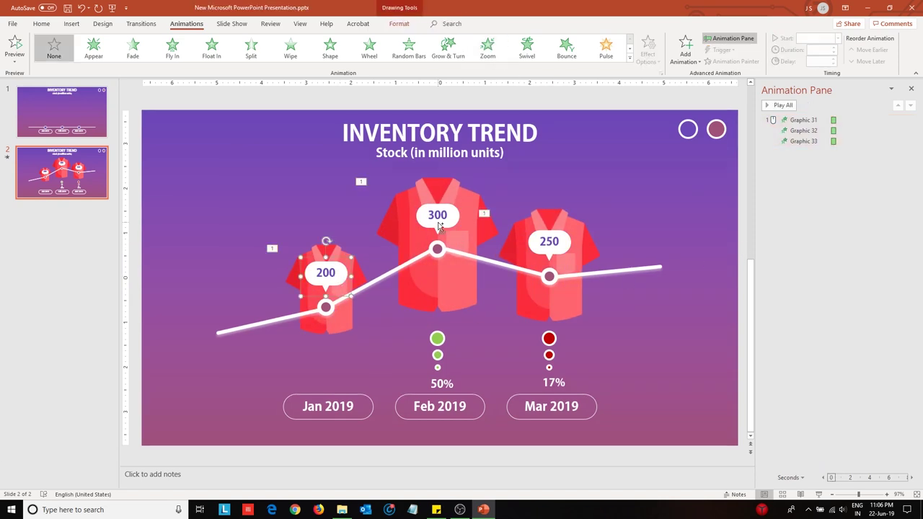
shift+click(438, 229)
shift+click(541, 267)
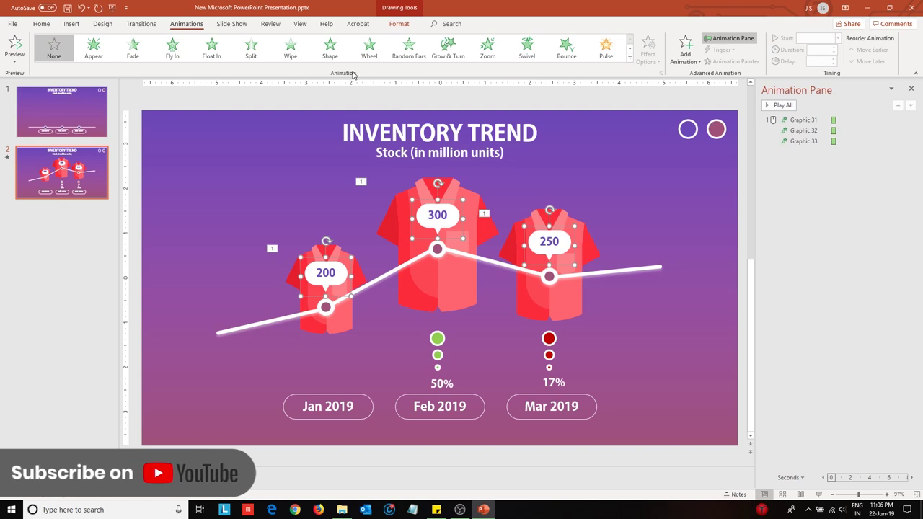
click(290, 51)
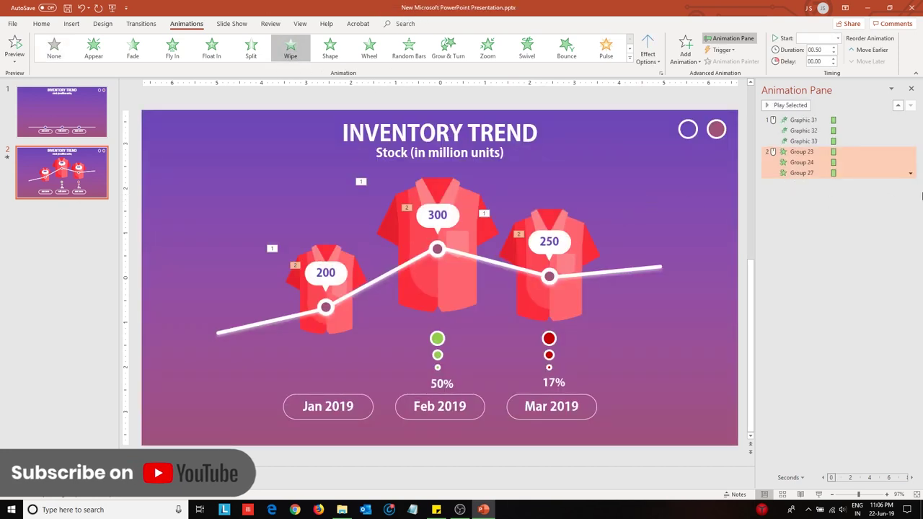
- Set the Wipe and Zoom animations to start With Previous
click(911, 174)
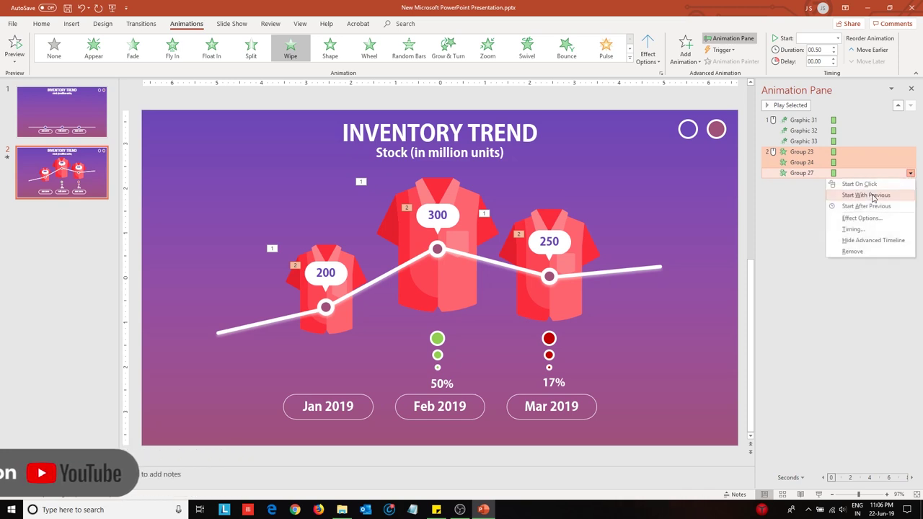
click(865, 195)
click(900, 121)
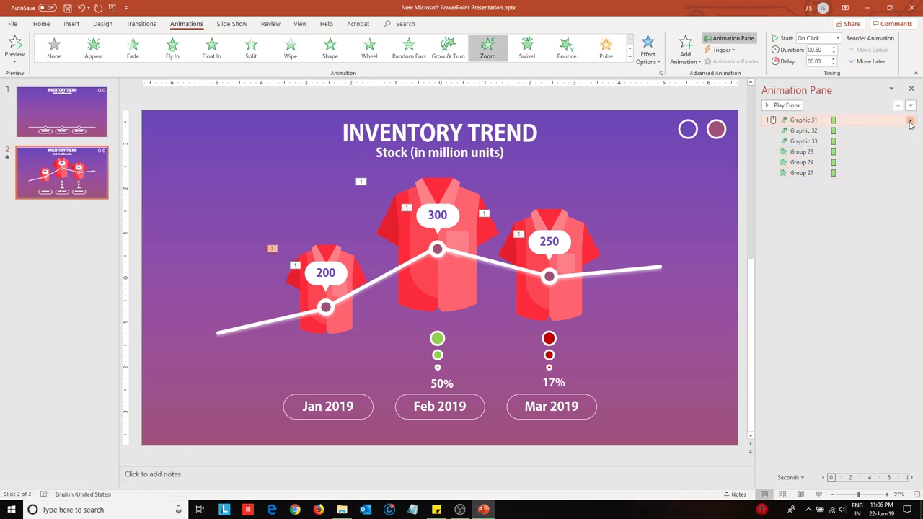
click(910, 120)
click(858, 142)
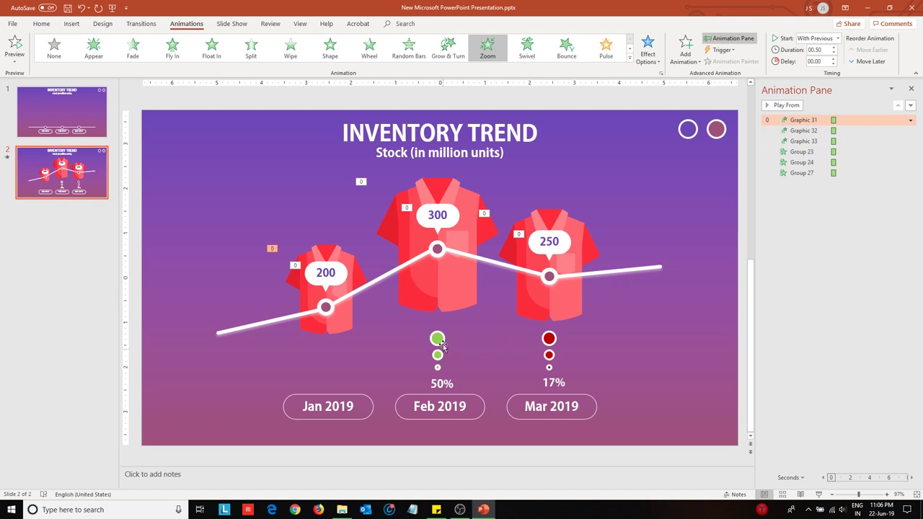
click(388, 328)
drag(385, 322, 481, 377)
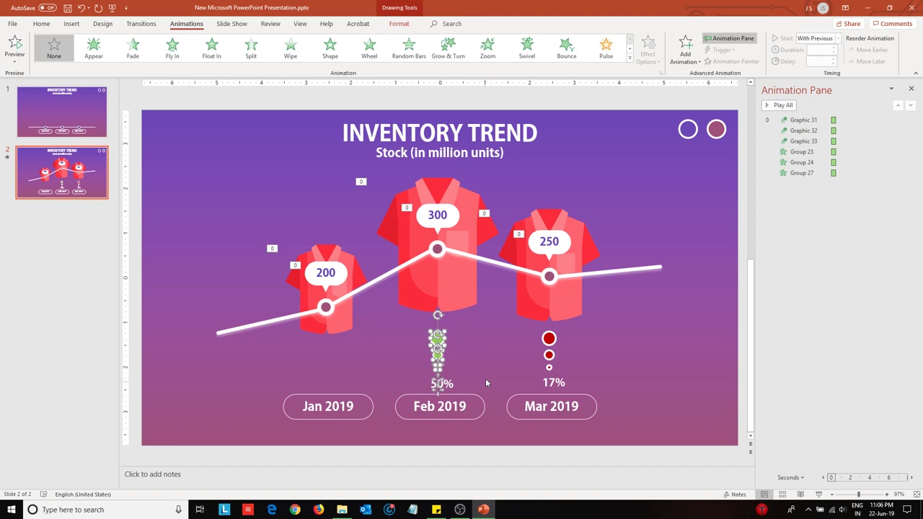
- Give the green and red dot stacks a Zoom entrance, each starting With Previous
click(487, 48)
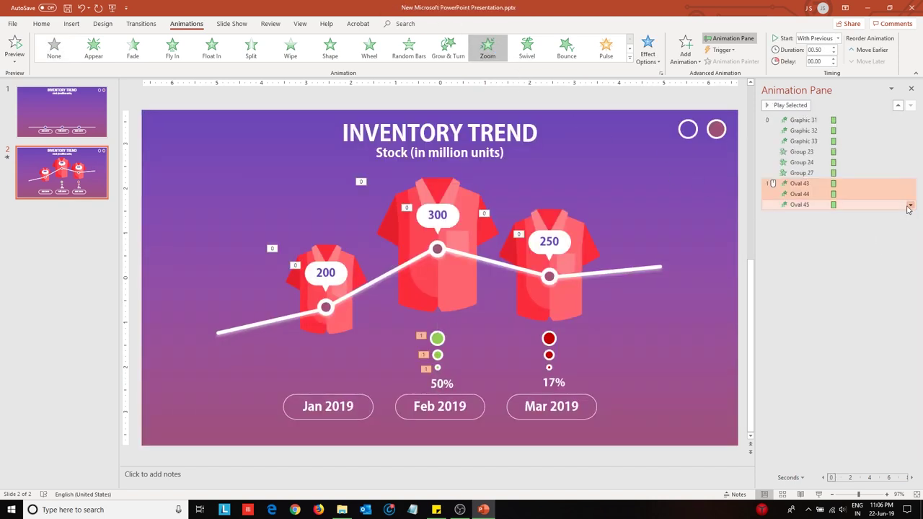
click(909, 205)
click(778, 282)
click(631, 354)
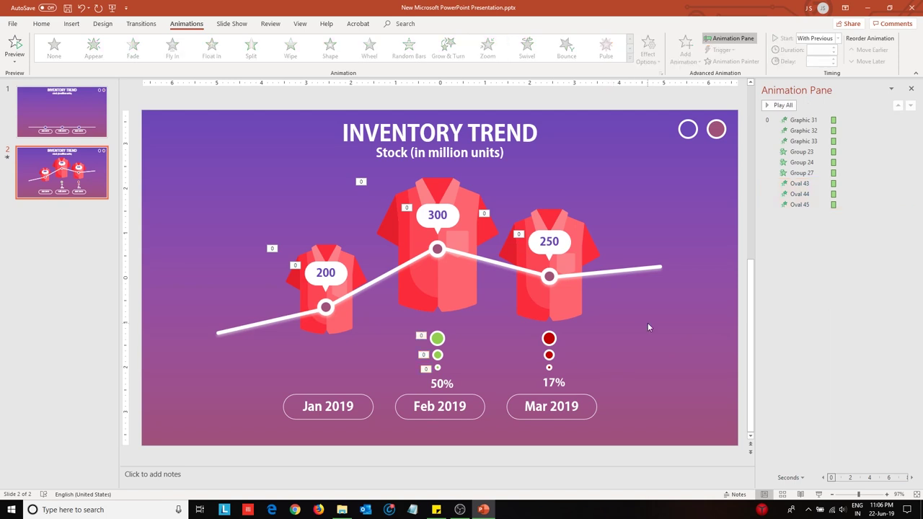
drag(647, 321, 514, 371)
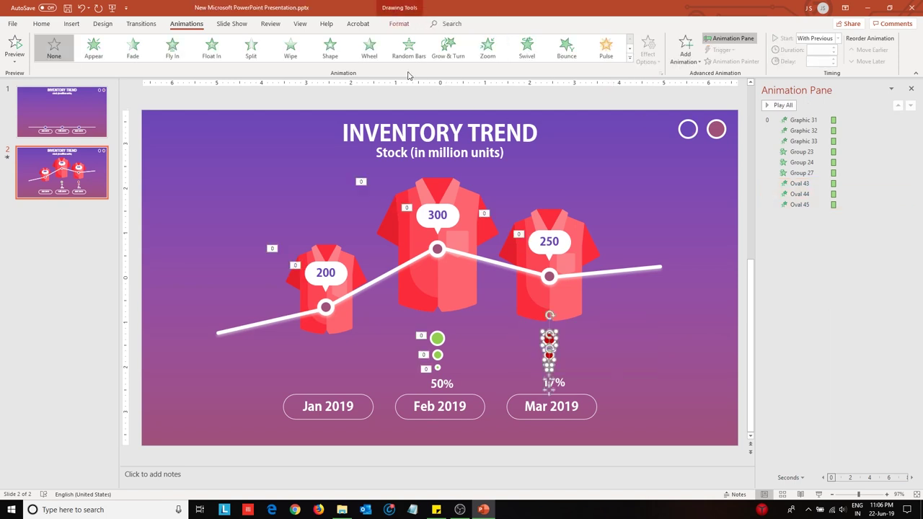
click(488, 48)
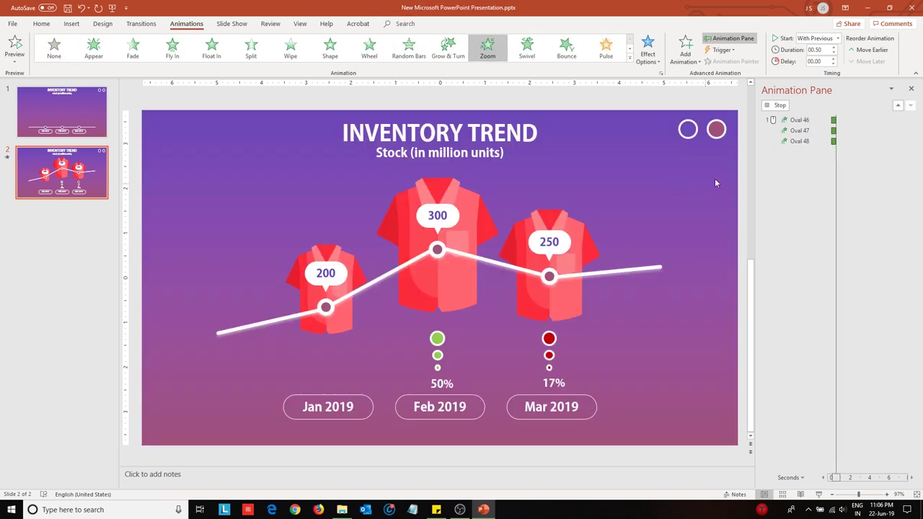
click(909, 237)
click(871, 249)
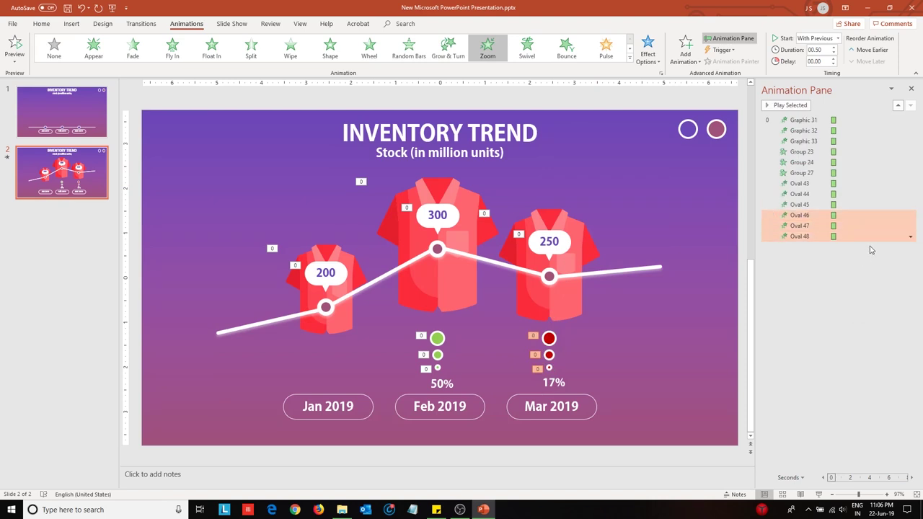
- Give the 50% and 17% labels a Wipe entrance starting With Previous
click(452, 385)
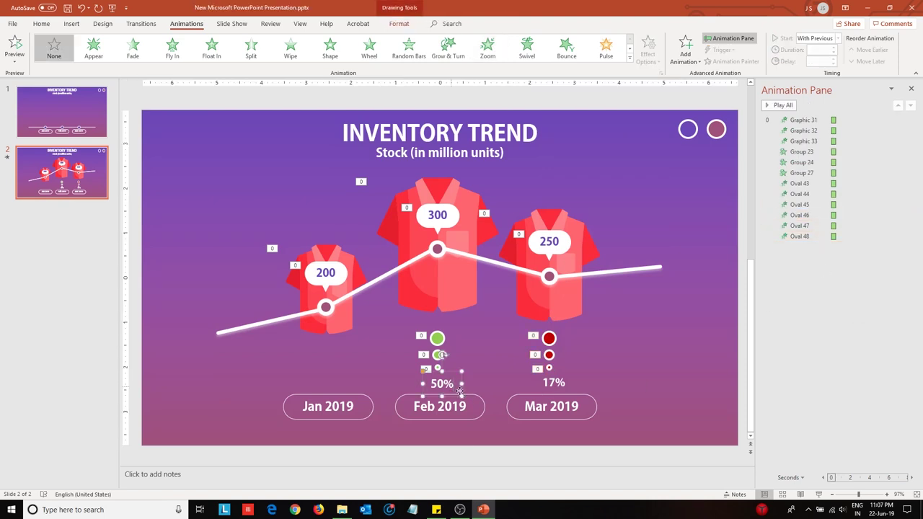
shift+click(550, 383)
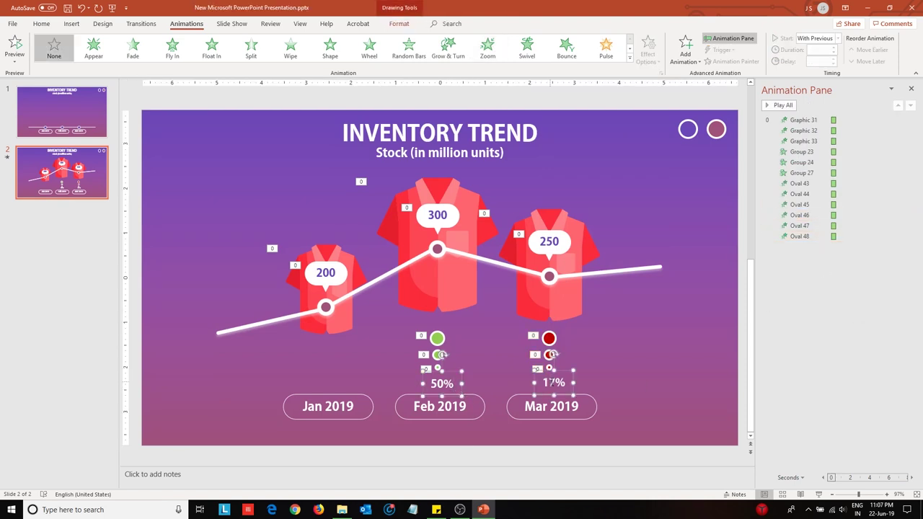
click(290, 47)
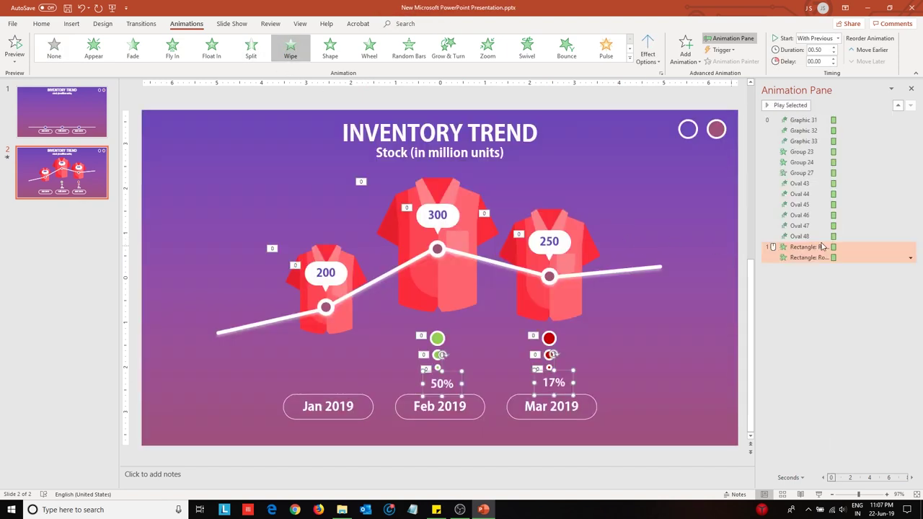
right_click(826, 252)
click(848, 279)
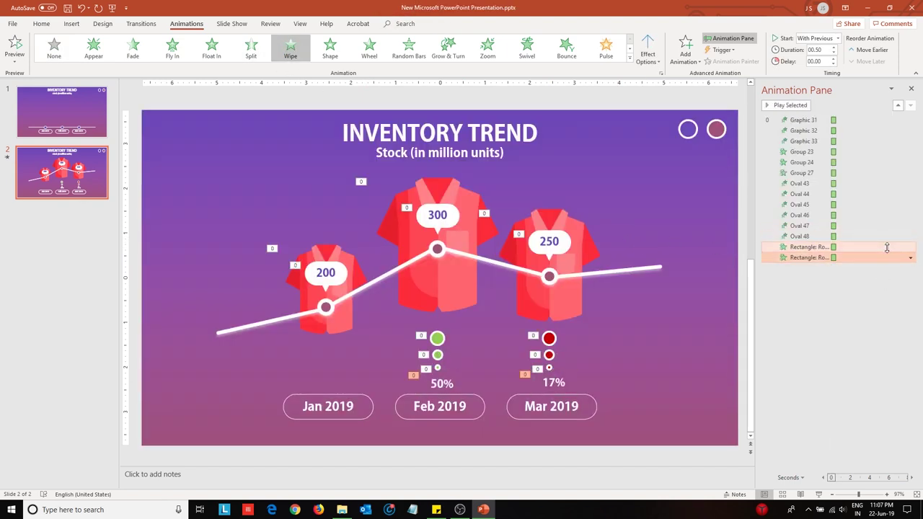
click(334, 286)
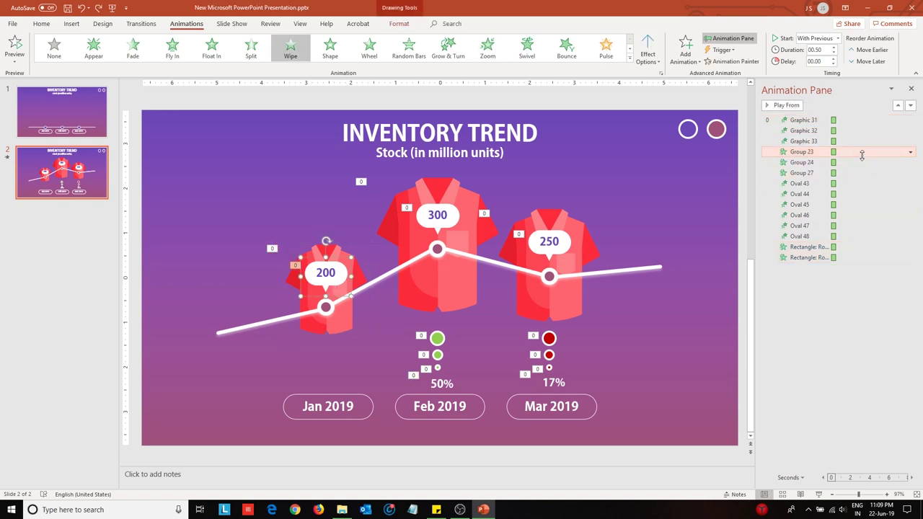
- Move the 200 bubble animation right after the Jan shirt, starting After Previous
drag(863, 152, 874, 130)
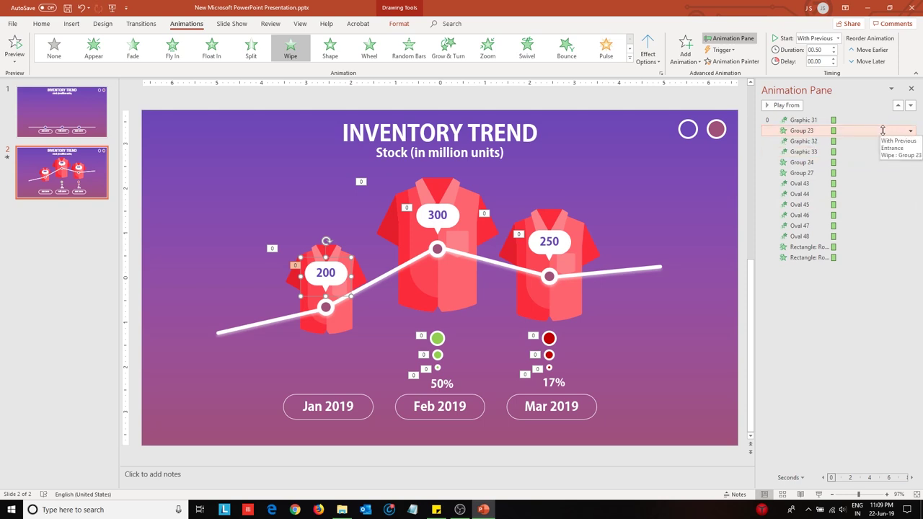
click(910, 130)
click(863, 162)
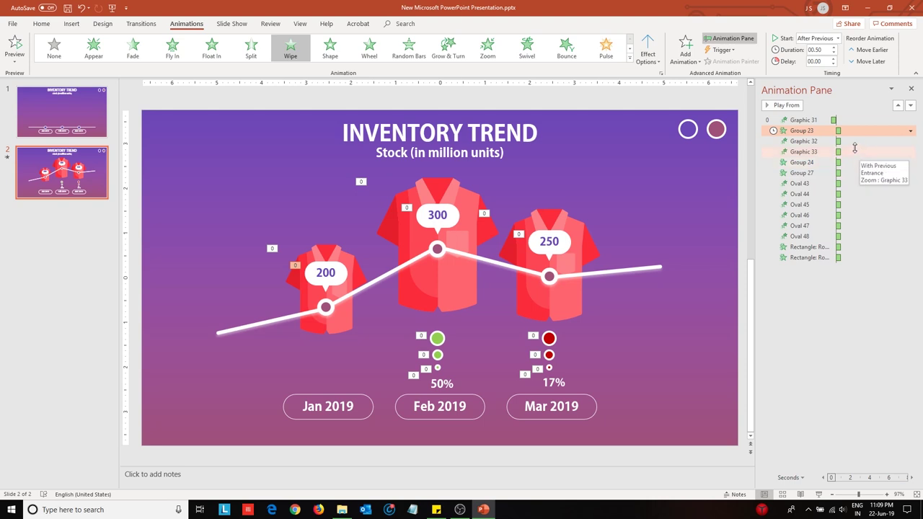
- Place Ovals 45, 44 and 43 in order after the Feb shirt, each After Previous
click(456, 287)
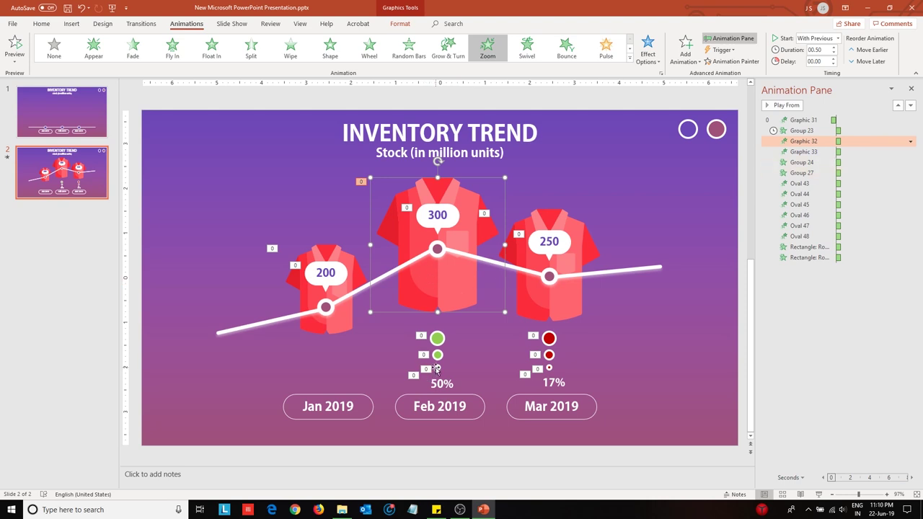
click(436, 368)
click(817, 204)
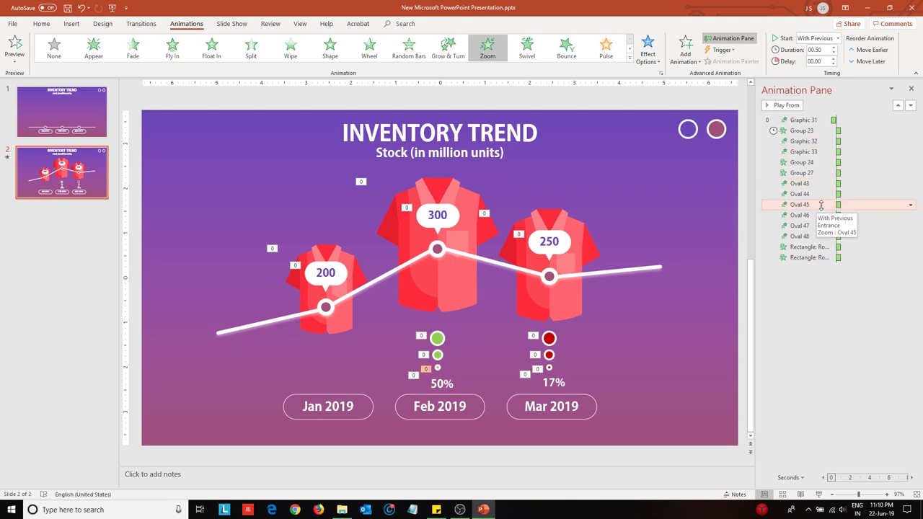
drag(820, 205, 830, 151)
click(800, 208)
drag(839, 163, 839, 162)
click(910, 162)
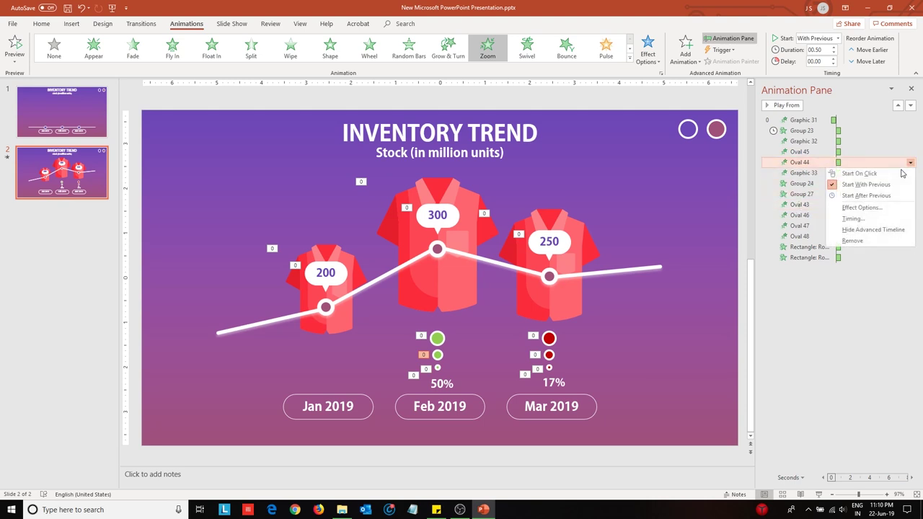
click(813, 195)
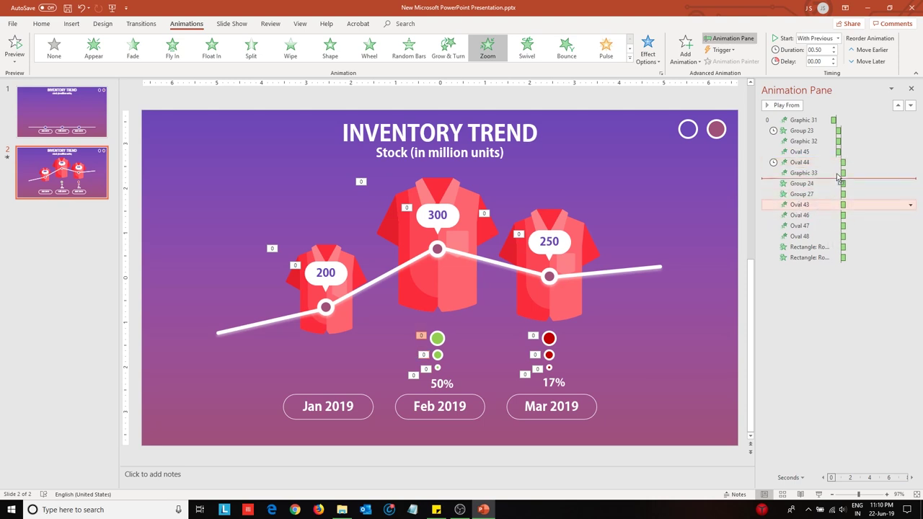
drag(838, 178, 838, 178)
click(910, 173)
click(869, 207)
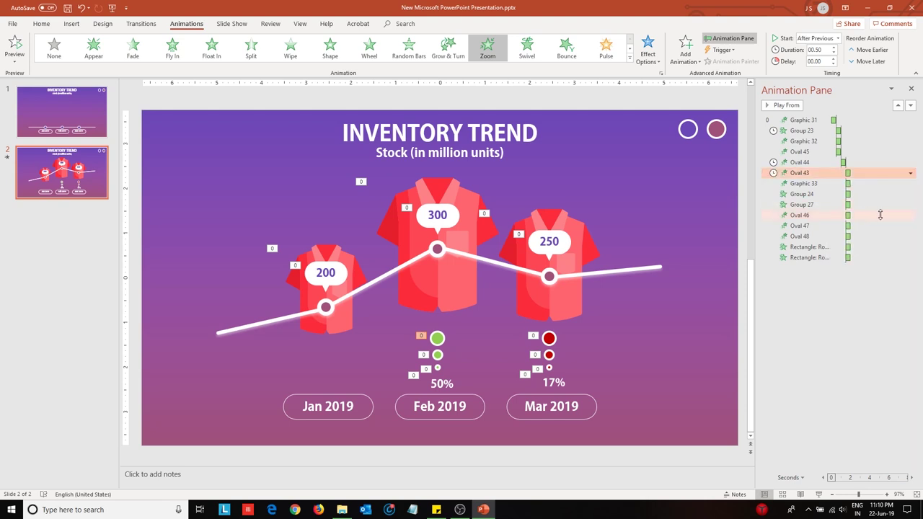
- Move the 300 bubble animation after the Feb dots, starting After Previous
click(442, 231)
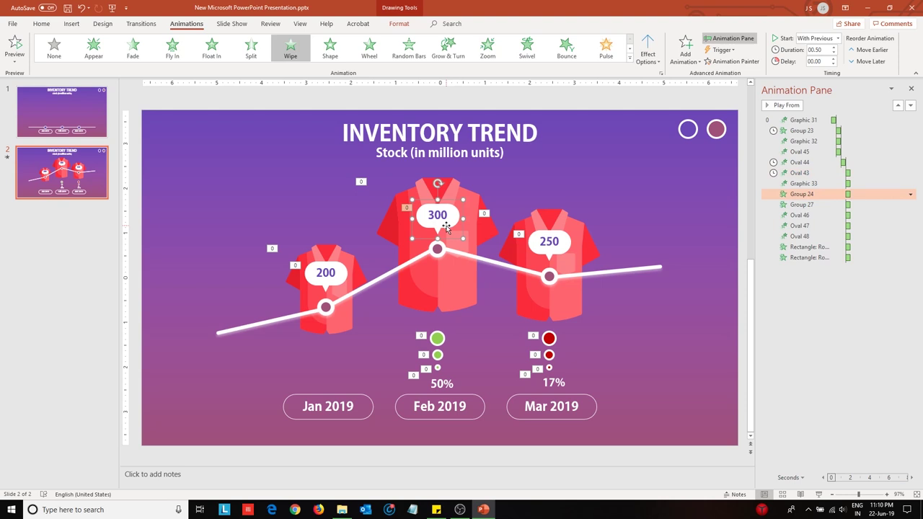
click(815, 194)
drag(826, 185, 826, 183)
click(910, 183)
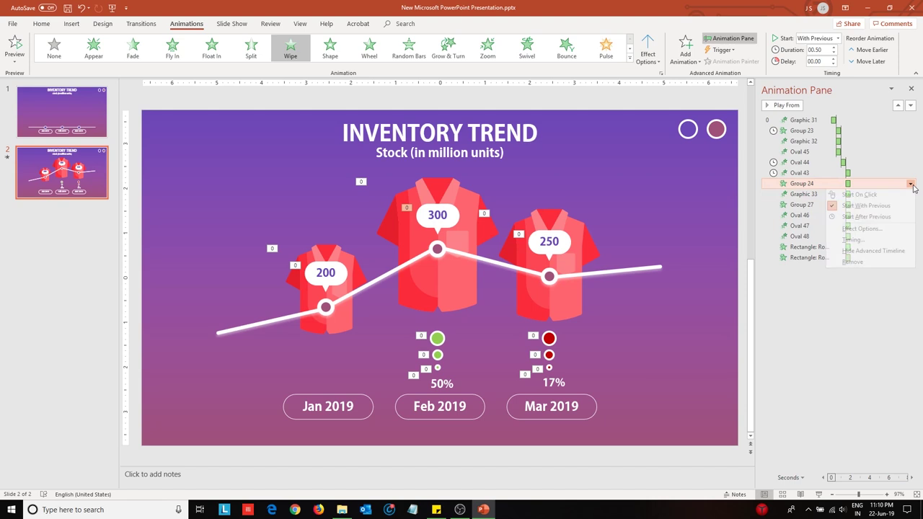
click(882, 214)
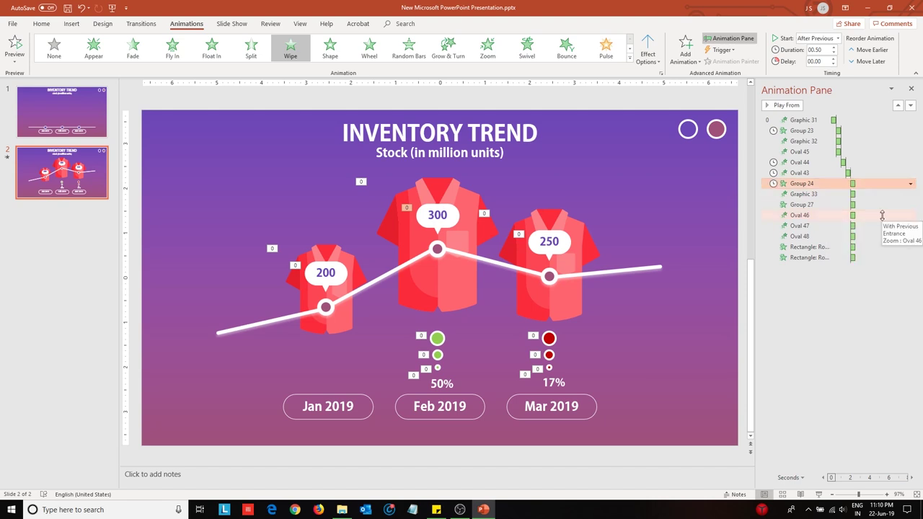
- Move the 50% label after the 300 bubble and the 250 bubble after the Mar dots
click(840, 247)
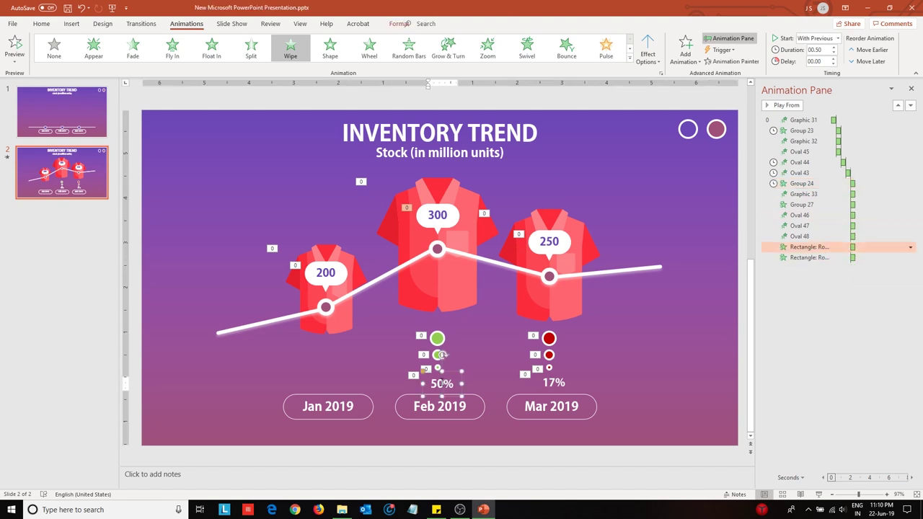
drag(845, 246, 839, 192)
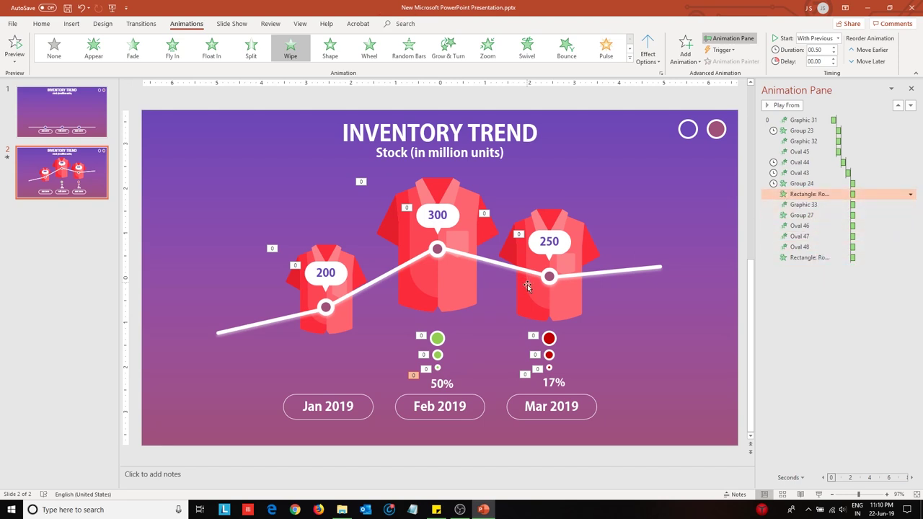
click(542, 310)
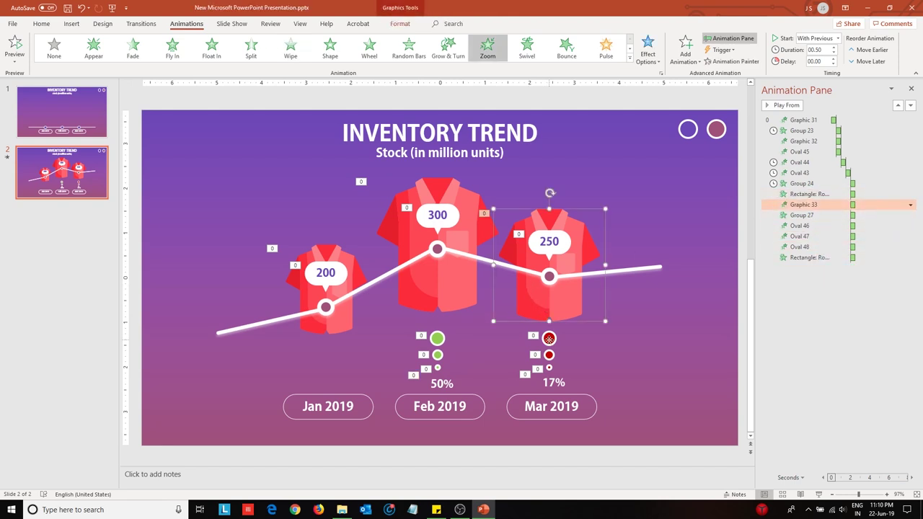
click(549, 338)
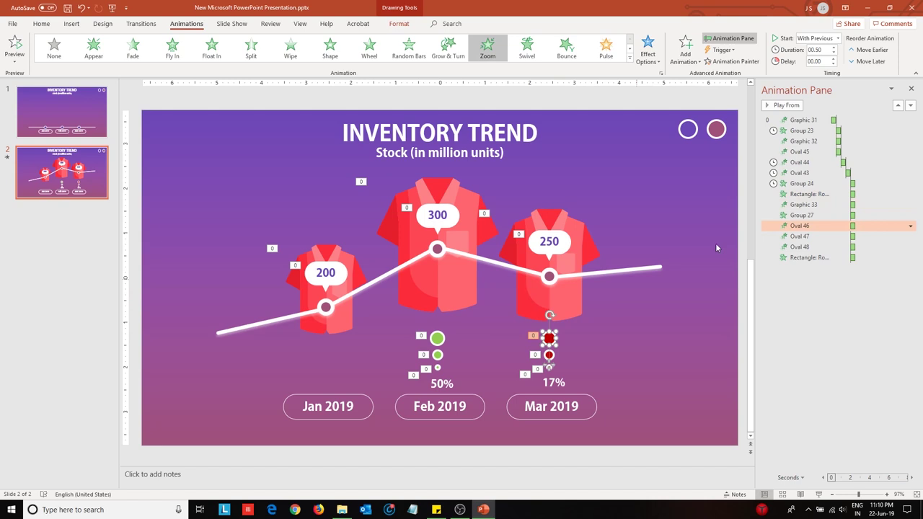
click(795, 237)
click(798, 247)
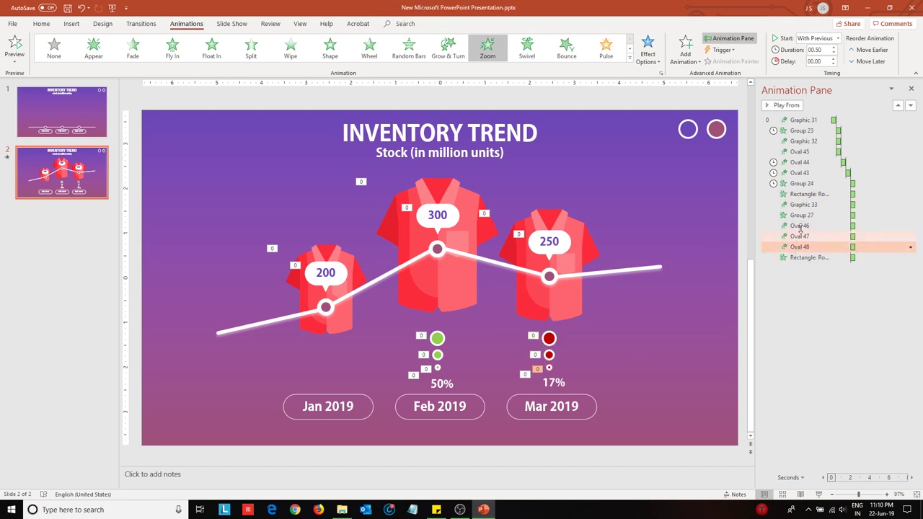
click(812, 205)
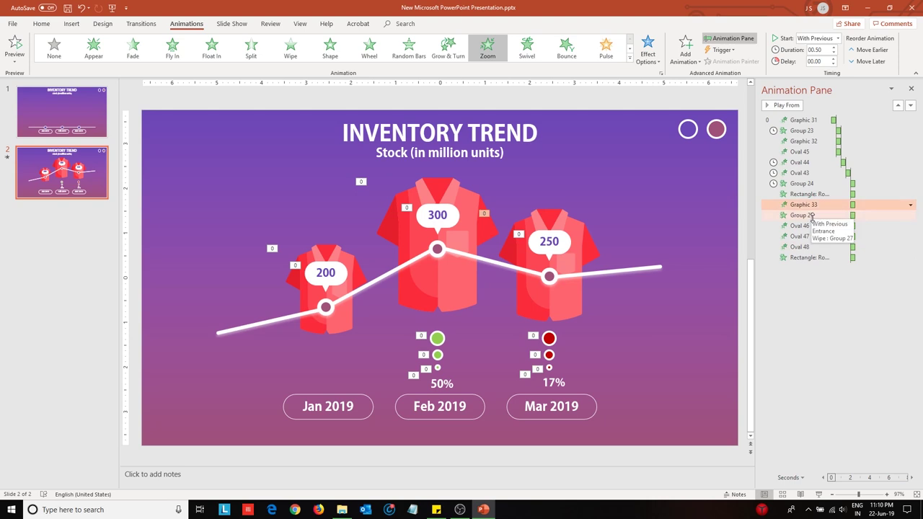
click(812, 216)
drag(821, 216, 819, 249)
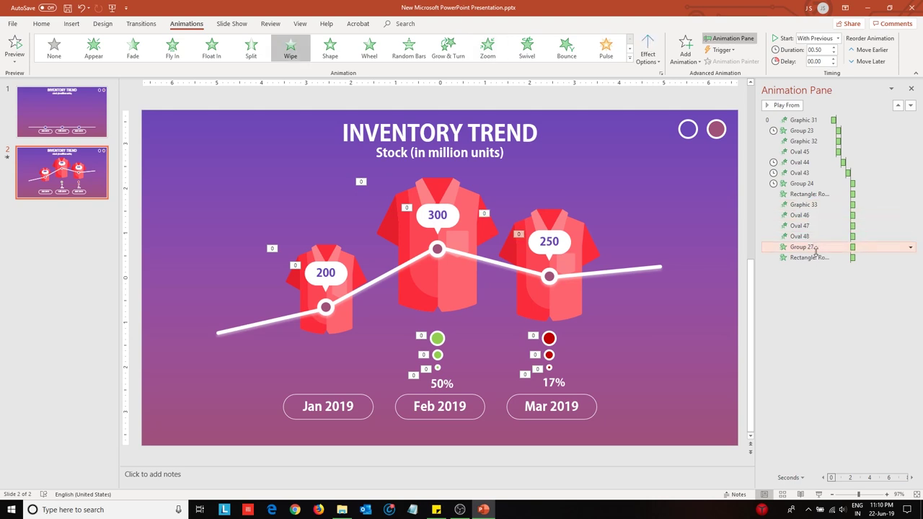
- Set Ovals 47 and 48 and the 250 bubble to start After Previous
click(821, 225)
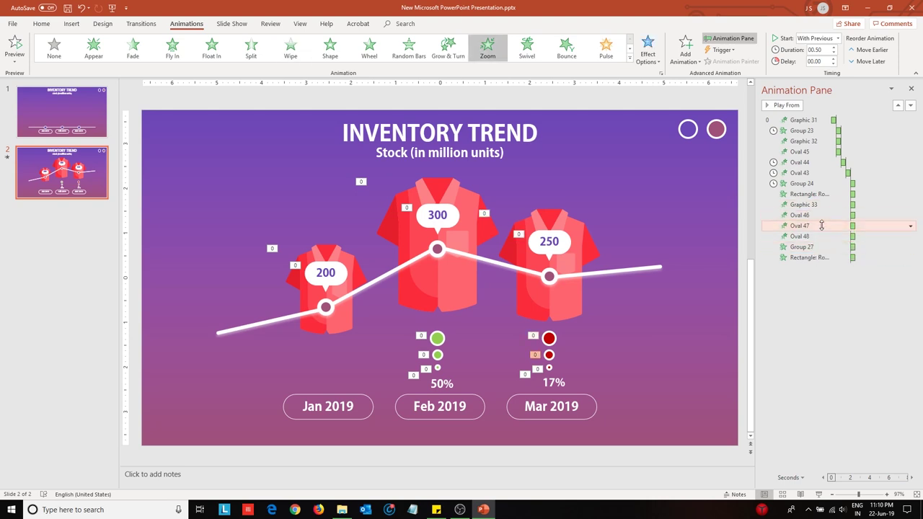
right_click(823, 225)
click(854, 252)
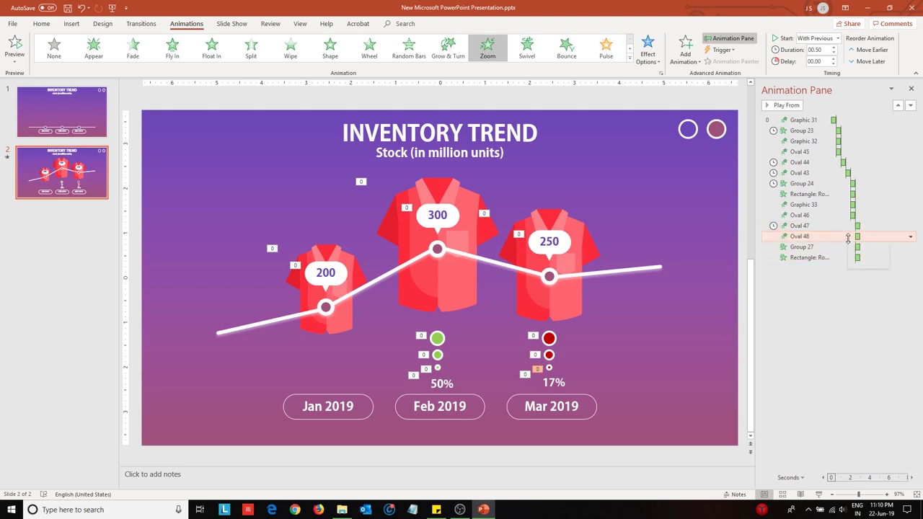
click(910, 237)
click(851, 266)
click(909, 249)
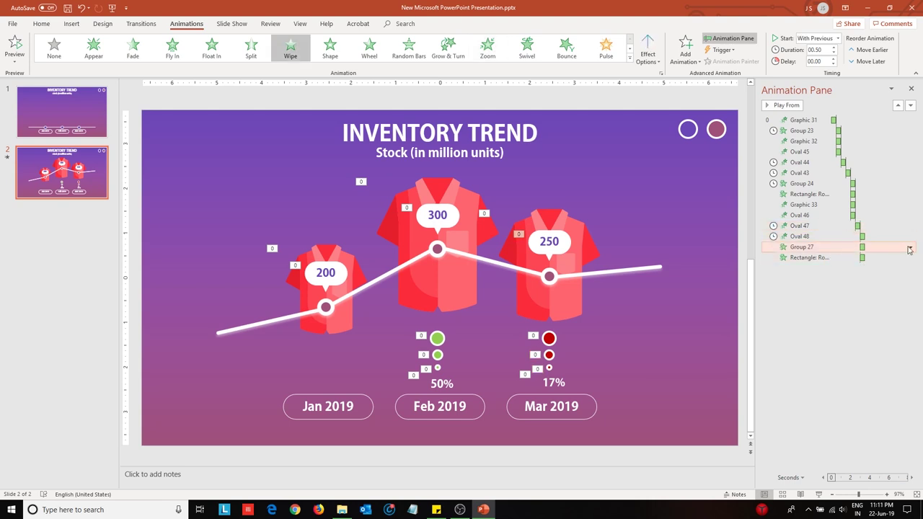
click(861, 278)
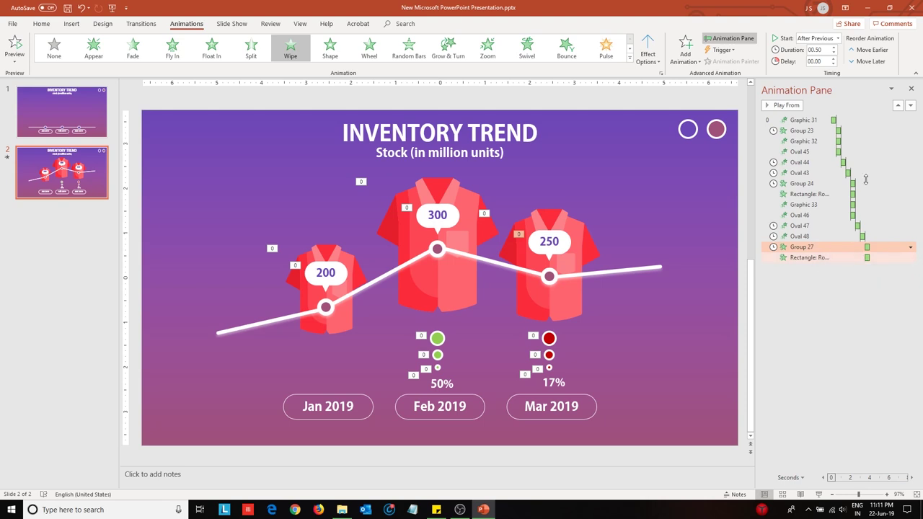
- Set the Feb and Mar shirts to After Previous, then close the Animation Pane and return to slide 1
click(818, 308)
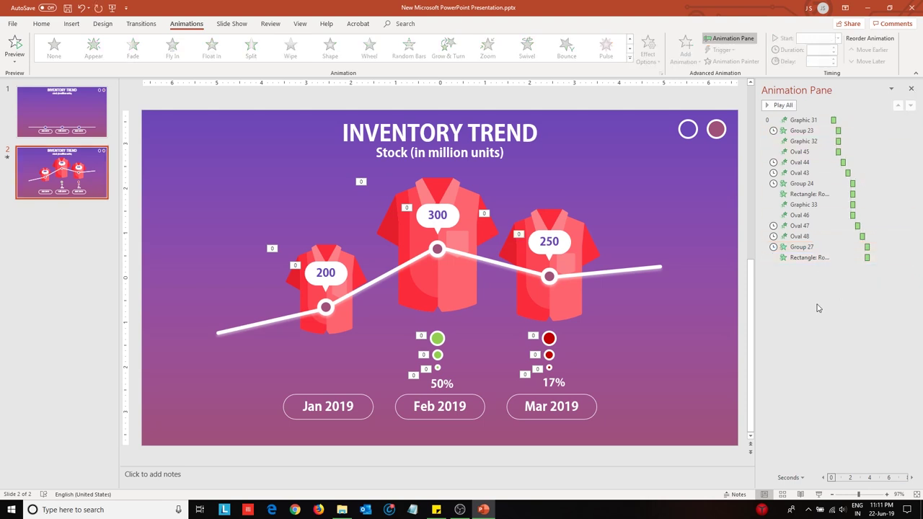
click(804, 141)
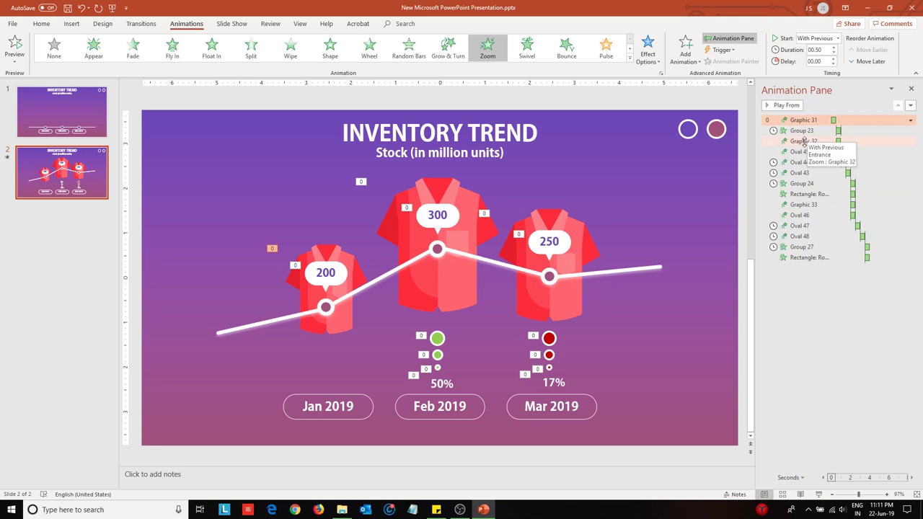
click(826, 204)
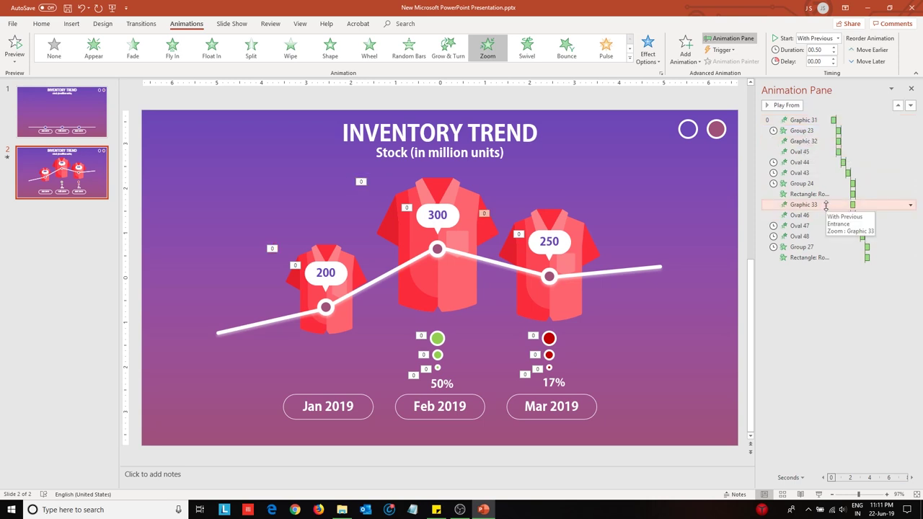
click(818, 322)
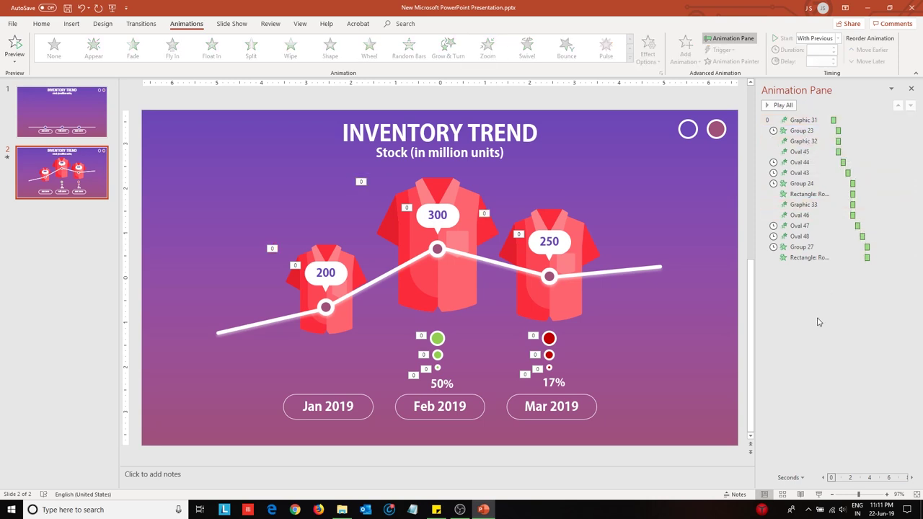
click(828, 142)
click(911, 141)
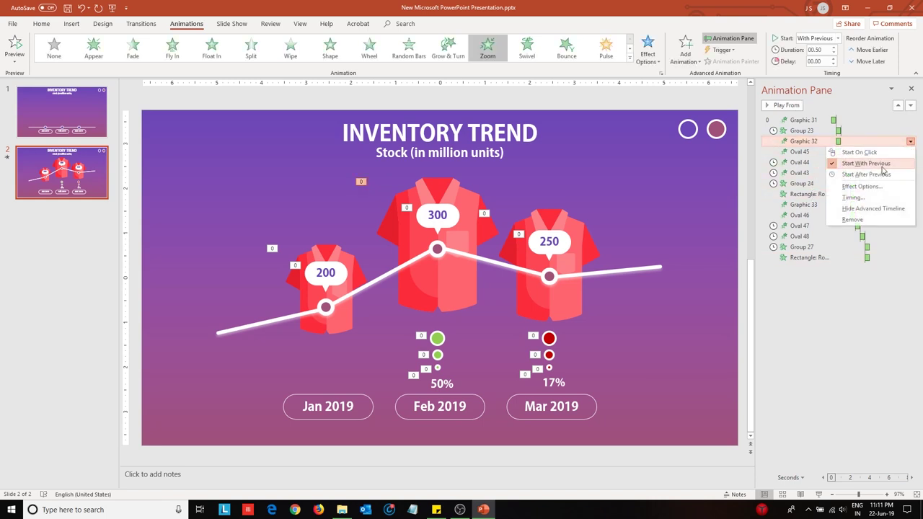
click(874, 174)
click(823, 204)
click(911, 205)
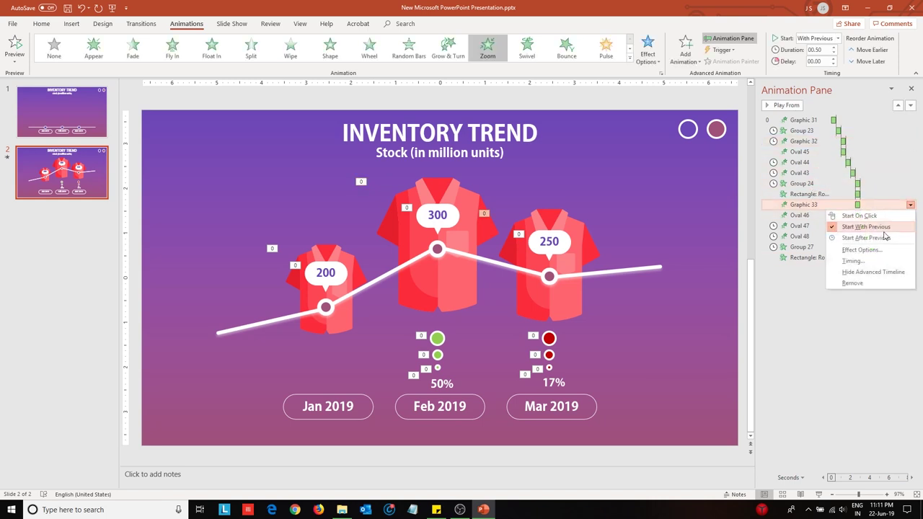
click(883, 238)
click(818, 346)
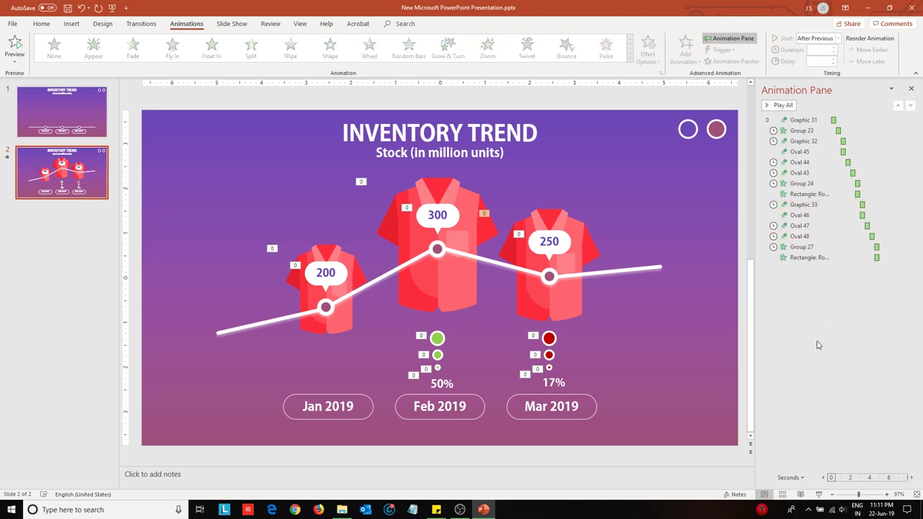
click(911, 90)
click(61, 115)
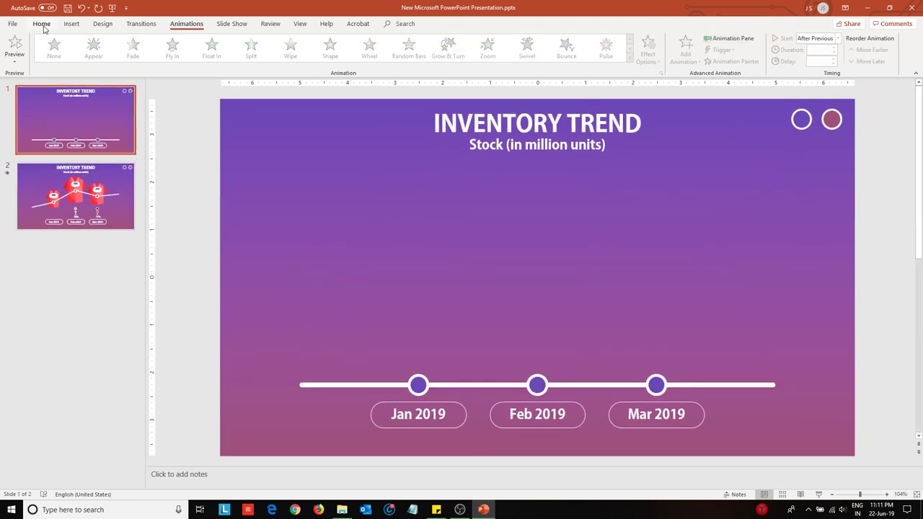